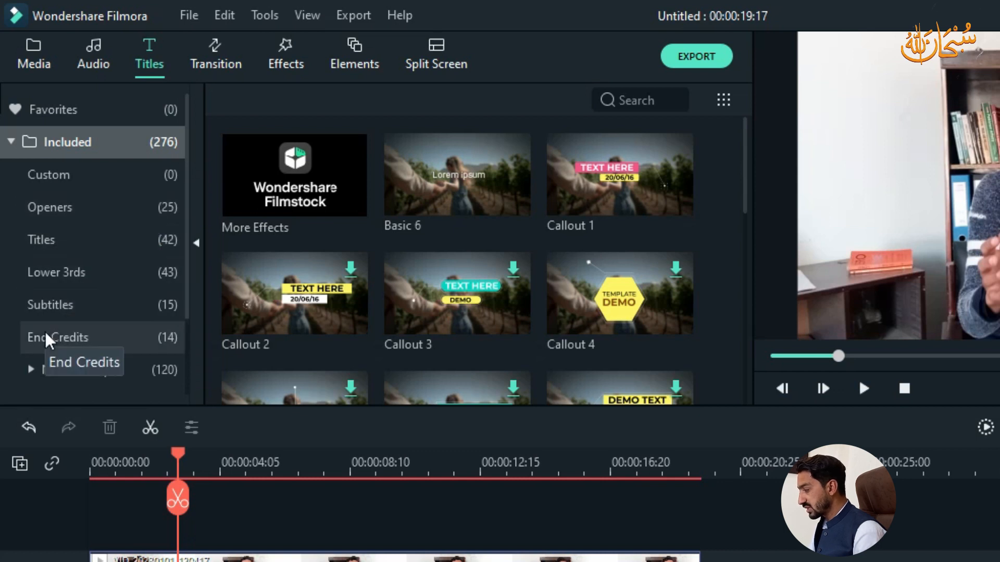
# Step: Insert the Opener 3 title at the very start of the video track, ahead of the existing clip
pyautogui.scroll(-2, 102, 308)
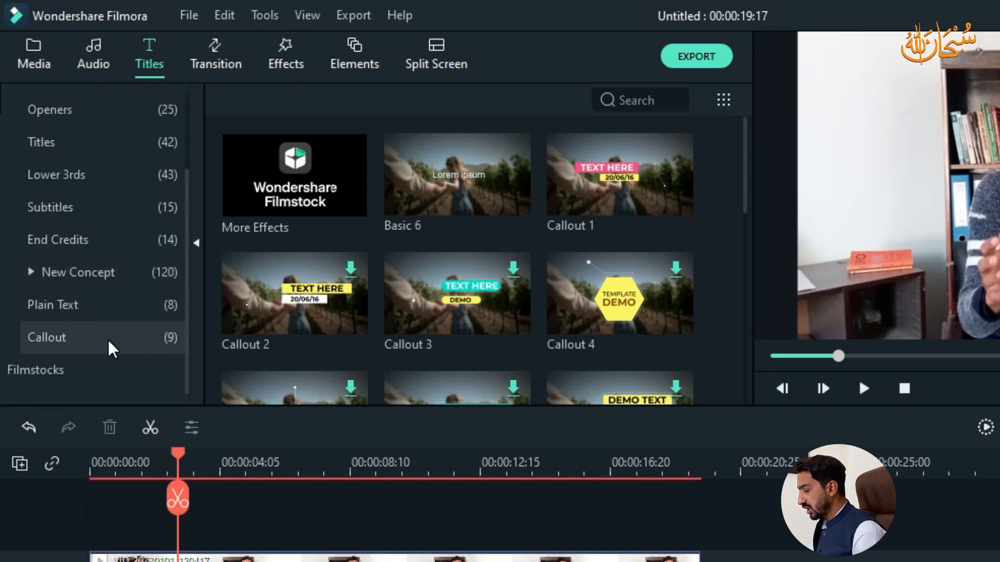
pyautogui.moveTo(179, 463); pyautogui.dragTo(144, 462)
pyautogui.scroll(2, 104, 201)
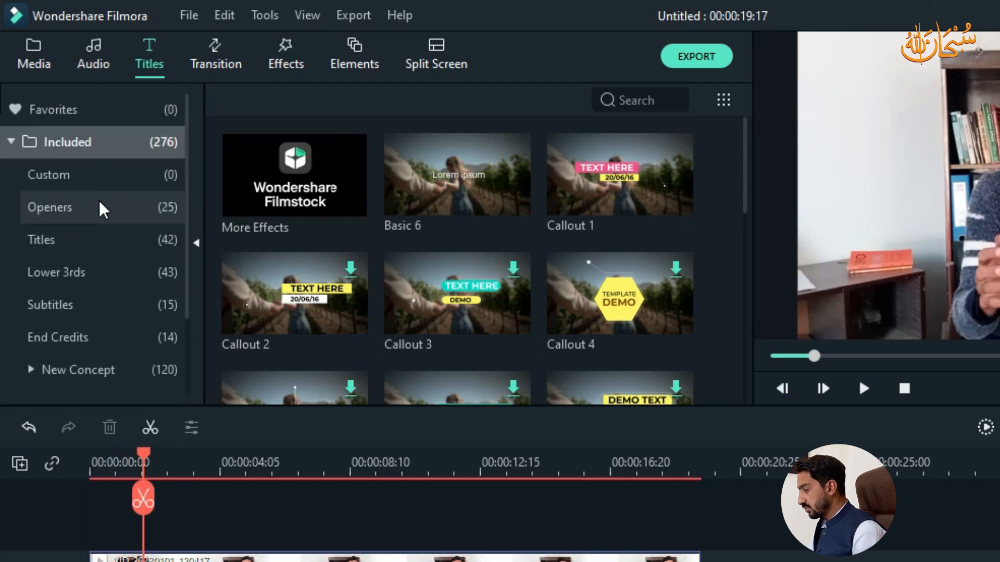
pyautogui.click(70, 214)
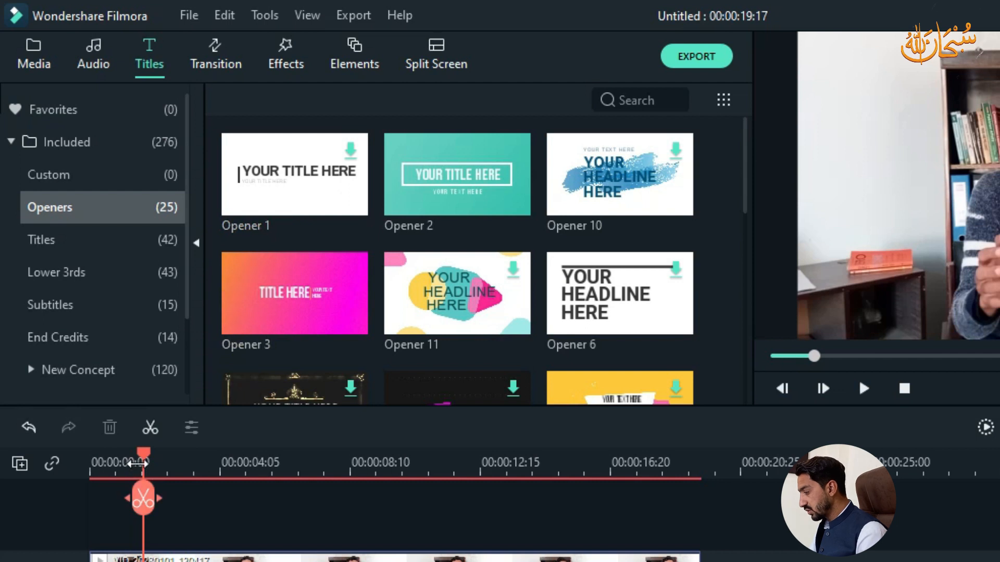
pyautogui.moveTo(138, 458); pyautogui.dragTo(70, 450)
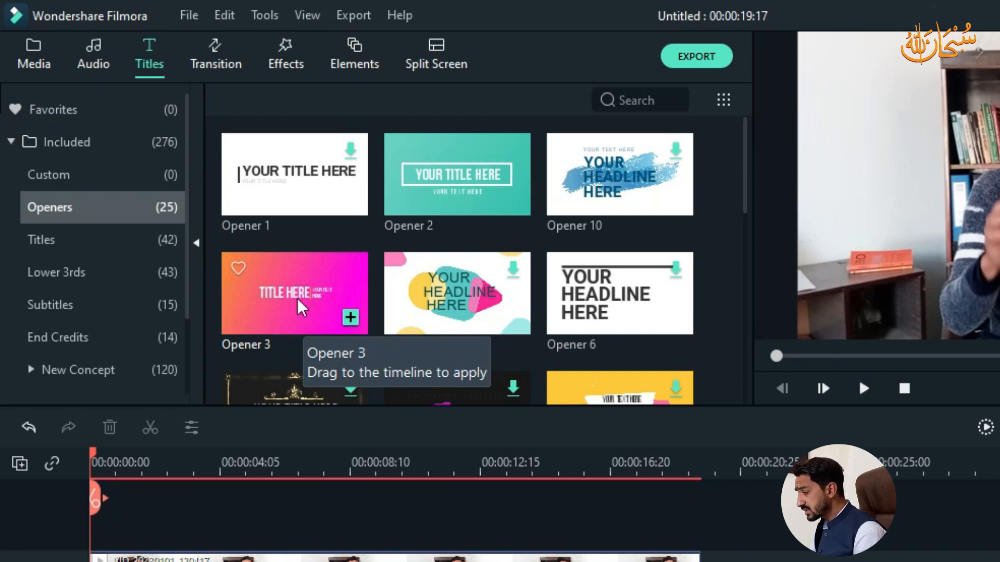
pyautogui.moveTo(298, 302); pyautogui.dragTo(89, 561)
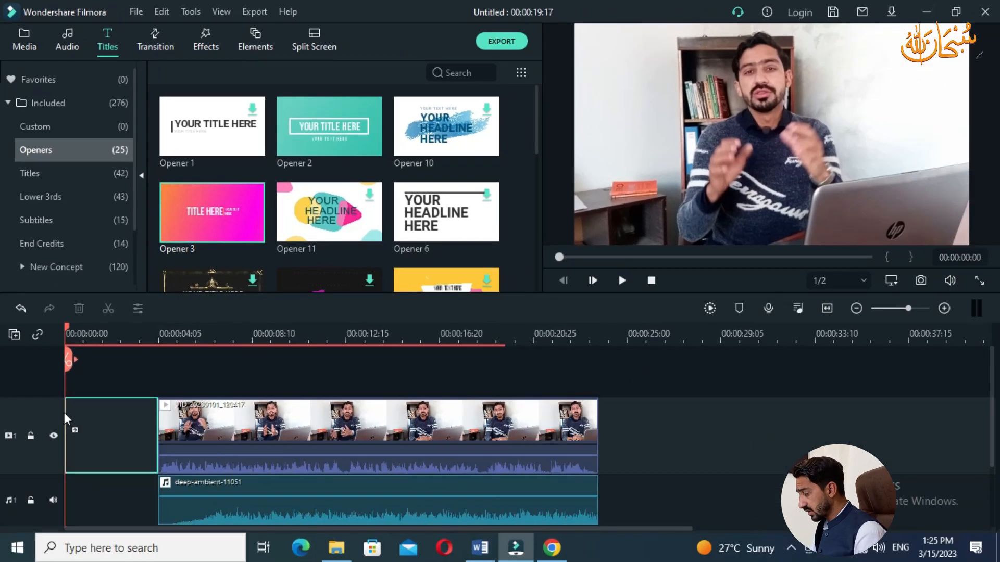
pyautogui.moveTo(64, 412); pyautogui.dragTo(65, 412)
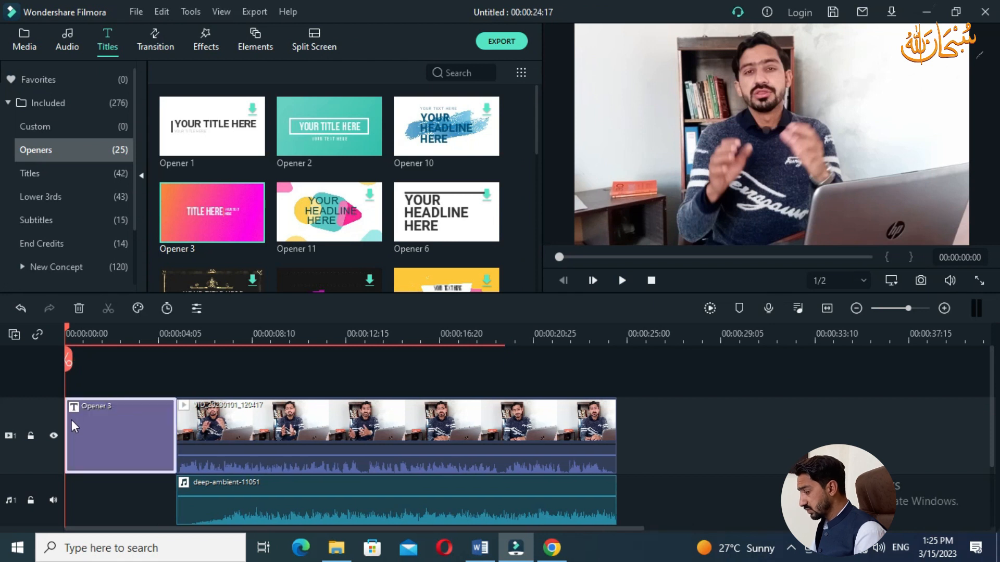
# Step: Play the inserted opener from the start of the timeline to review its animation
pyautogui.press('space')
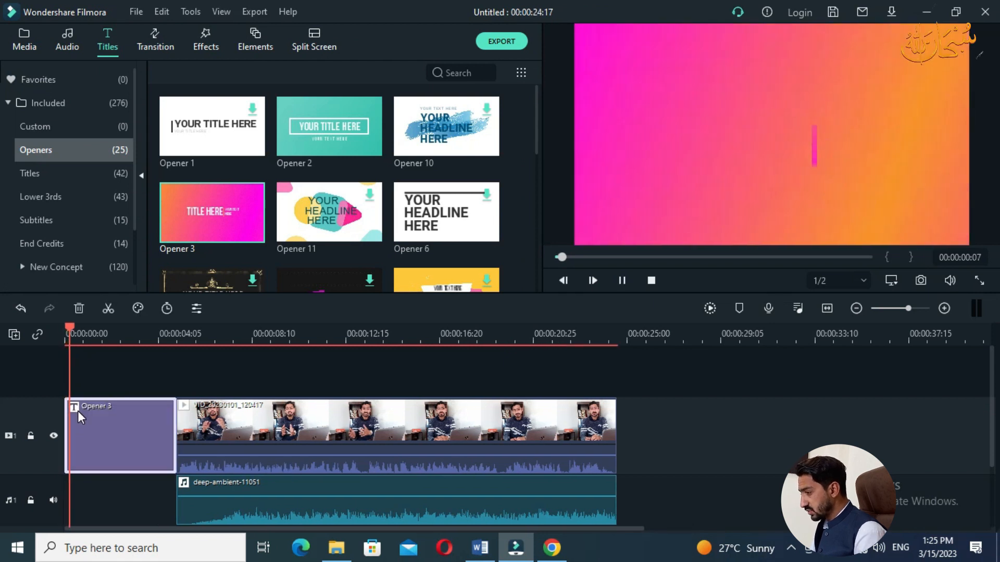
pyautogui.moveTo(107, 329); pyautogui.dragTo(67, 333)
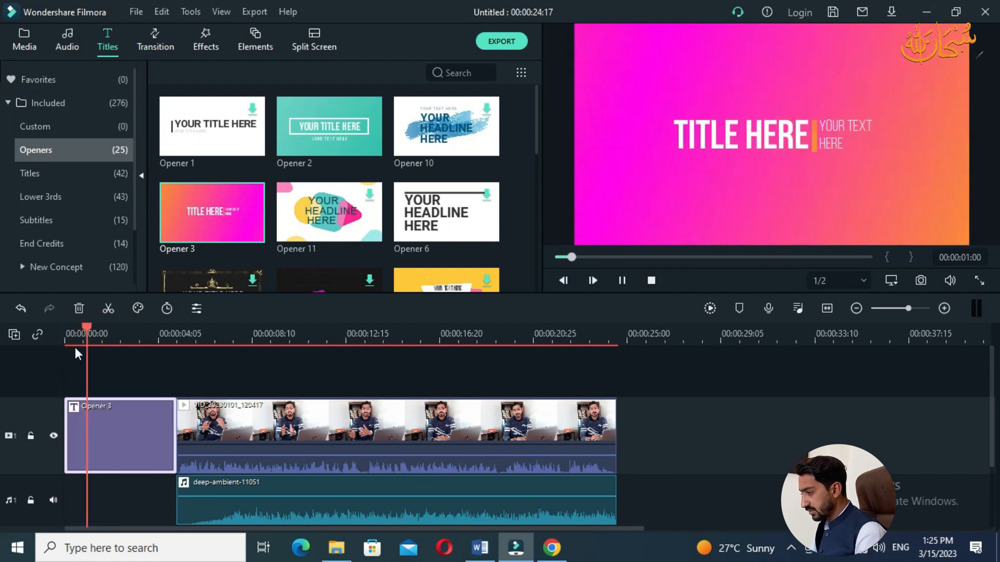
pyautogui.click(622, 281)
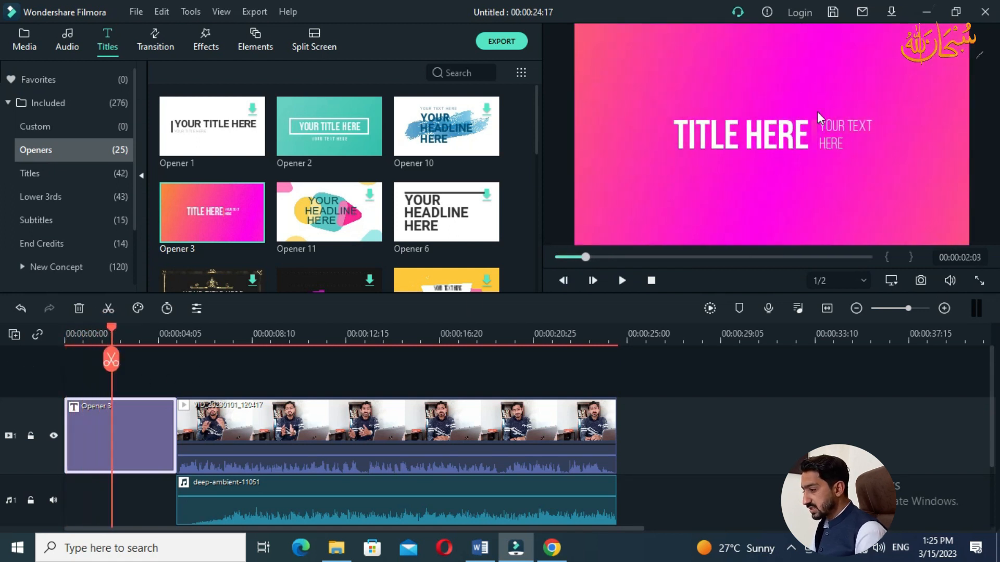
# Step: Open the opener in the advanced text editor and delete "YOUR TEXT" from its secondary text
pyautogui.click(146, 438)
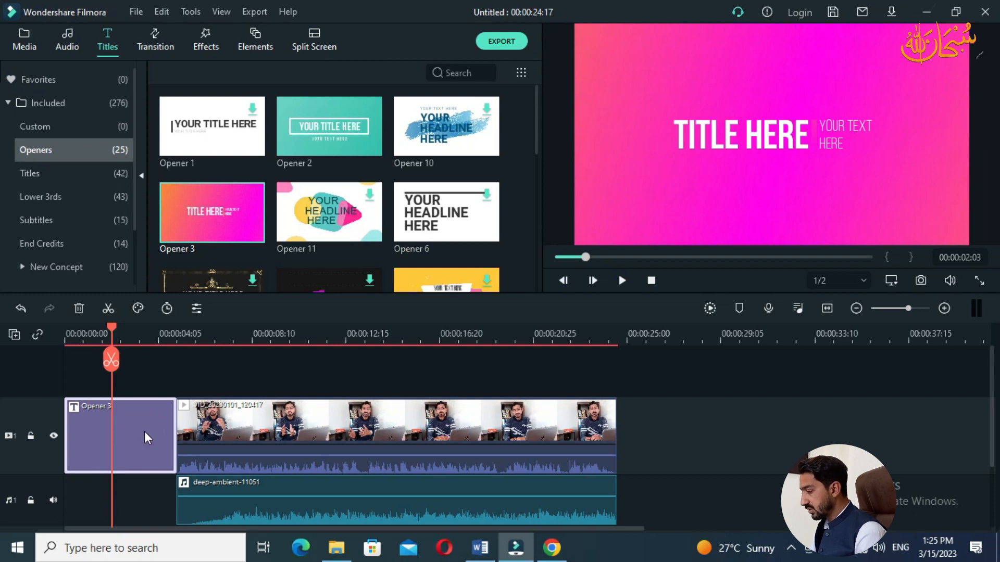
pyautogui.doubleClick(146, 437)
pyautogui.click(434, 284)
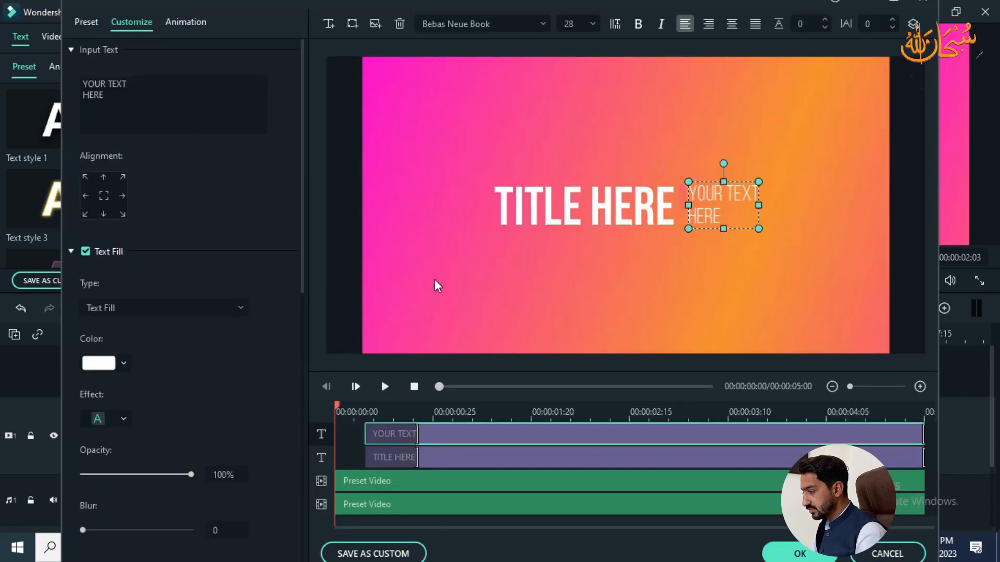
pyautogui.tripleClick(156, 96)
pyautogui.click(194, 89)
pyautogui.moveTo(137, 79); pyautogui.dragTo(73, 85)
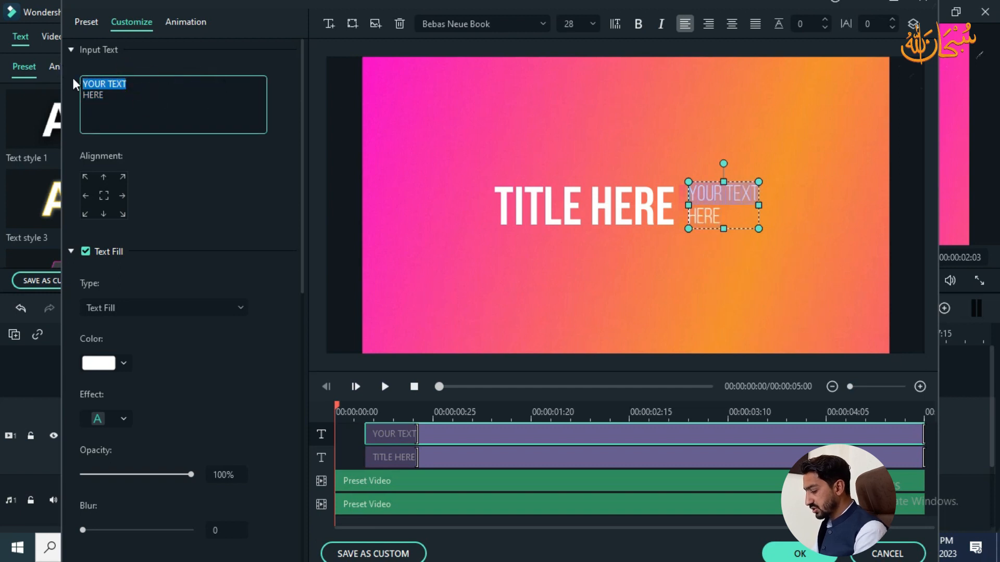
pyautogui.press('BackSpace')
# Step: Replace the main title text "TITLE HERE" with "Introduction"
pyautogui.click(629, 225)
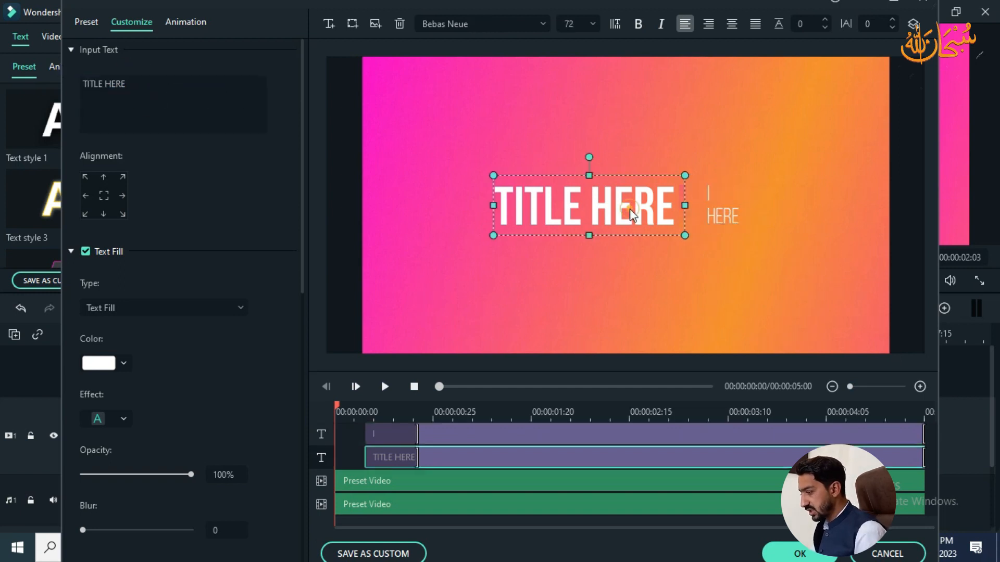
pyautogui.tripleClick(146, 89)
pyautogui.write('I')
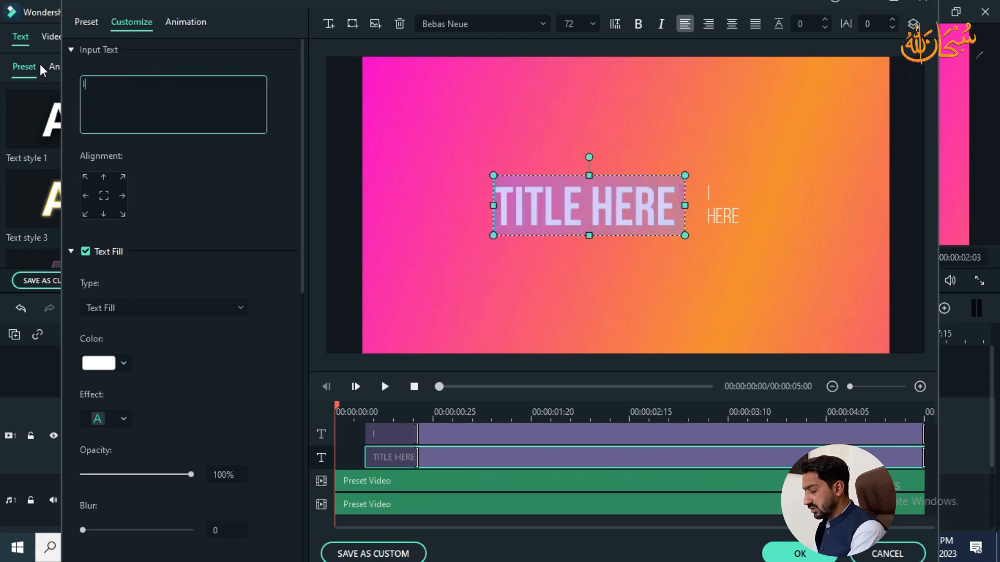
pyautogui.write('ntro')
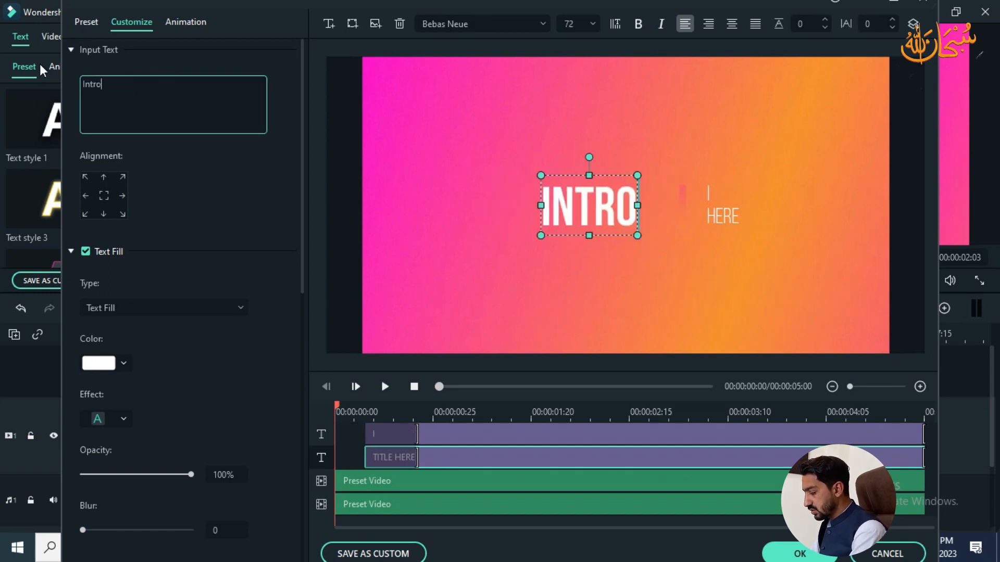
pyautogui.write('duction')
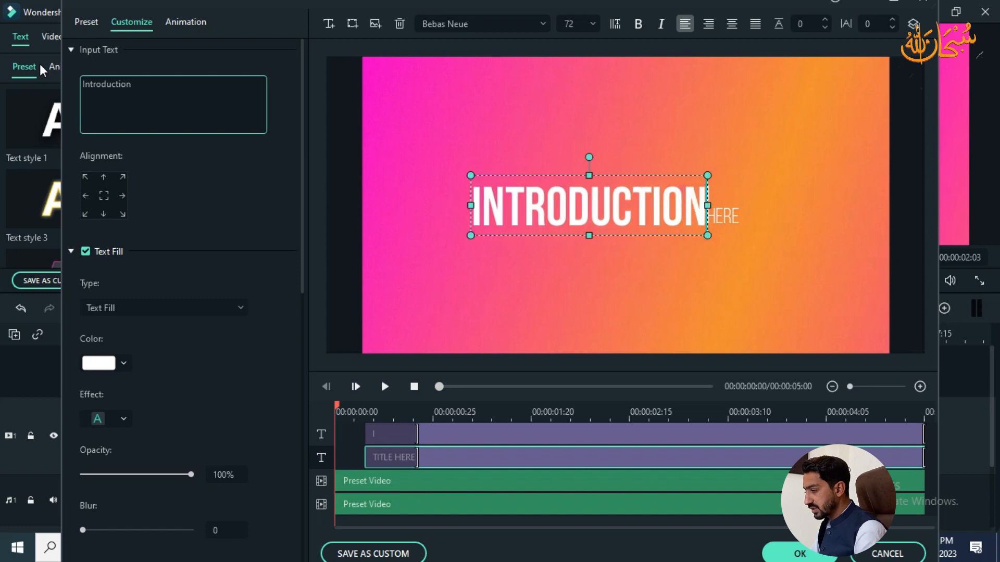
# Step: Replace the remaining secondary text with a single line reading "By" followed by the presenter's first name
pyautogui.click(736, 221)
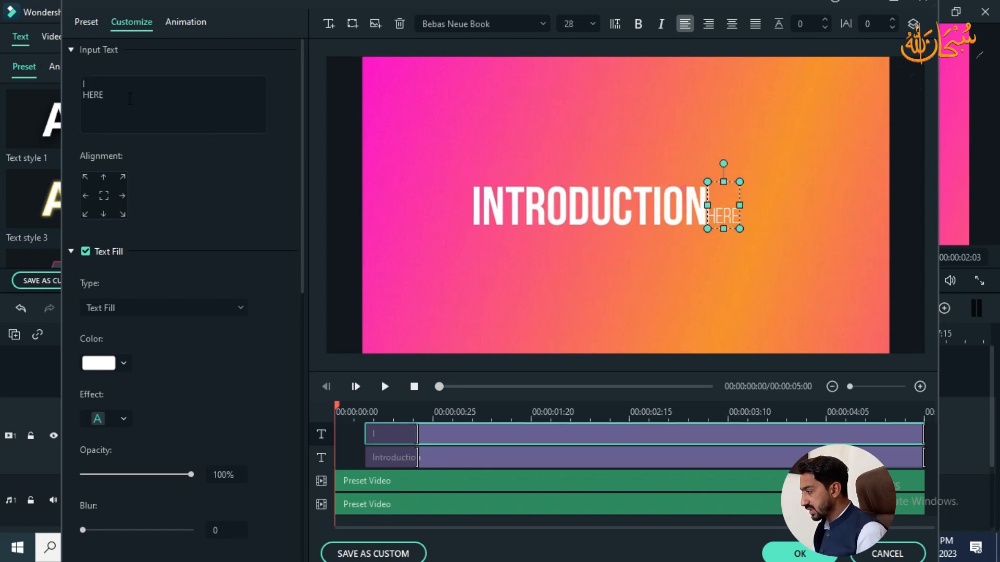
pyautogui.moveTo(127, 98); pyautogui.dragTo(81, 88)
pyautogui.click(111, 97)
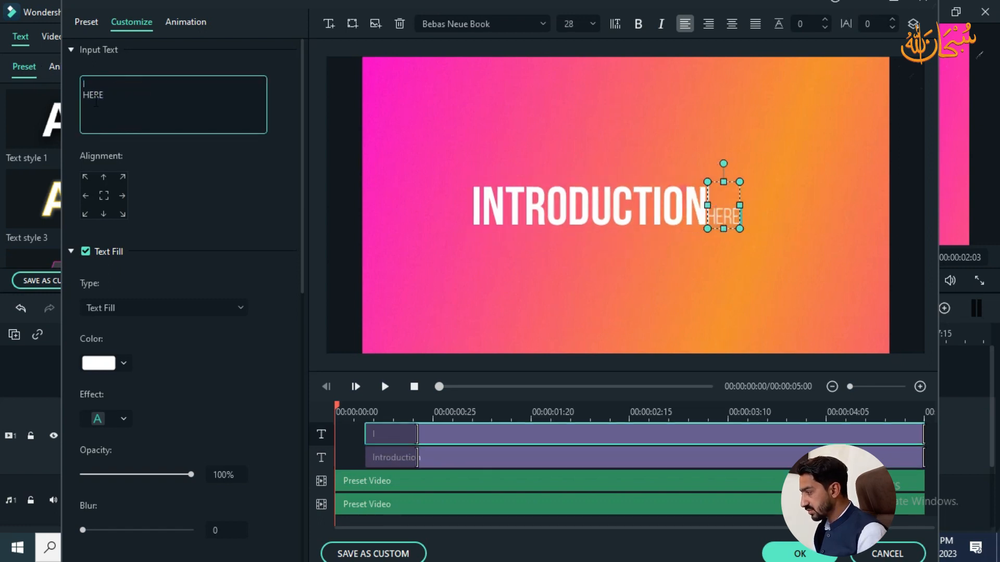
pyautogui.doubleClick(95, 101)
pyautogui.write('by')
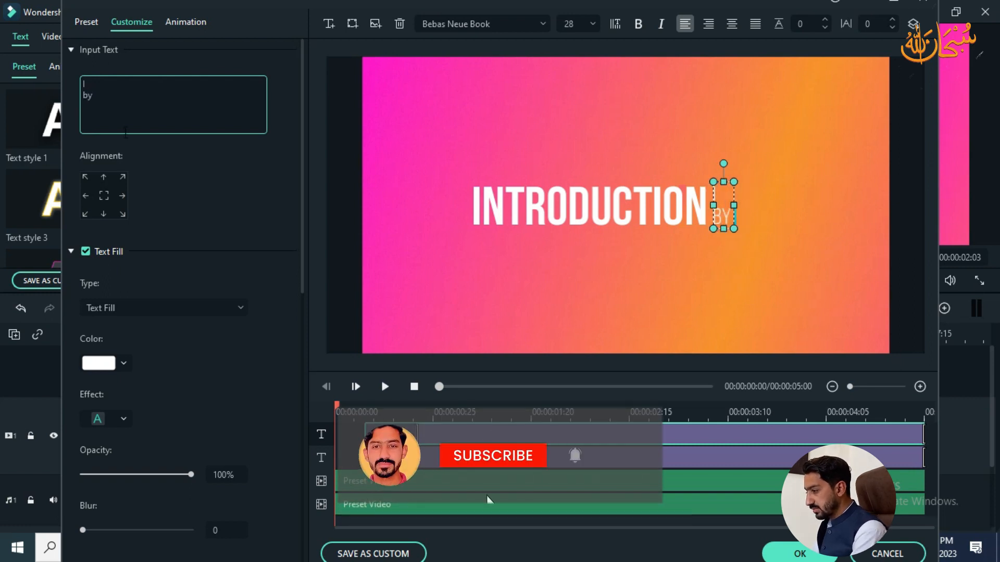
pyautogui.press('BackSpace')
pyautogui.press('BackSpace')
pyautogui.press('BackSpace')
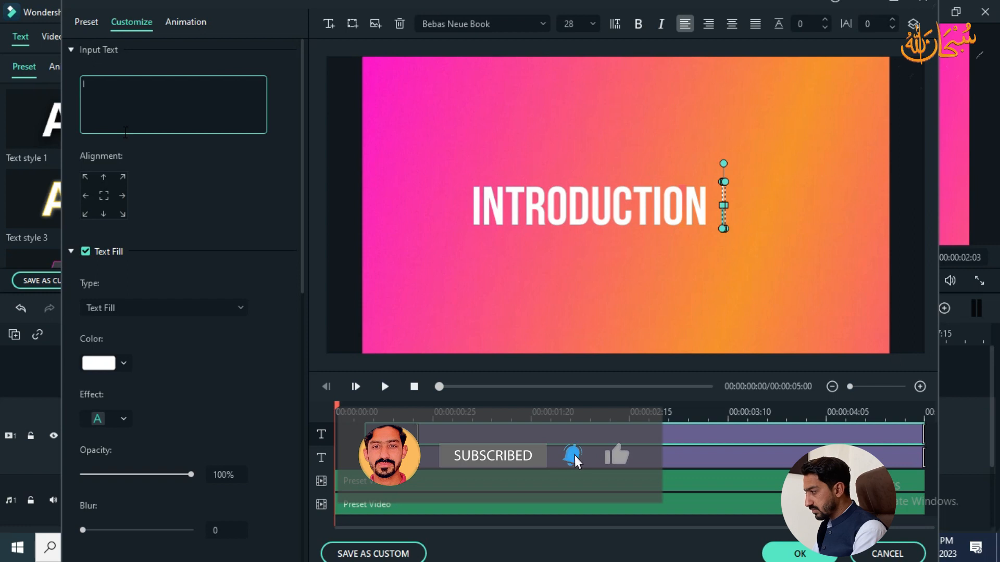
pyautogui.write('By Asad')
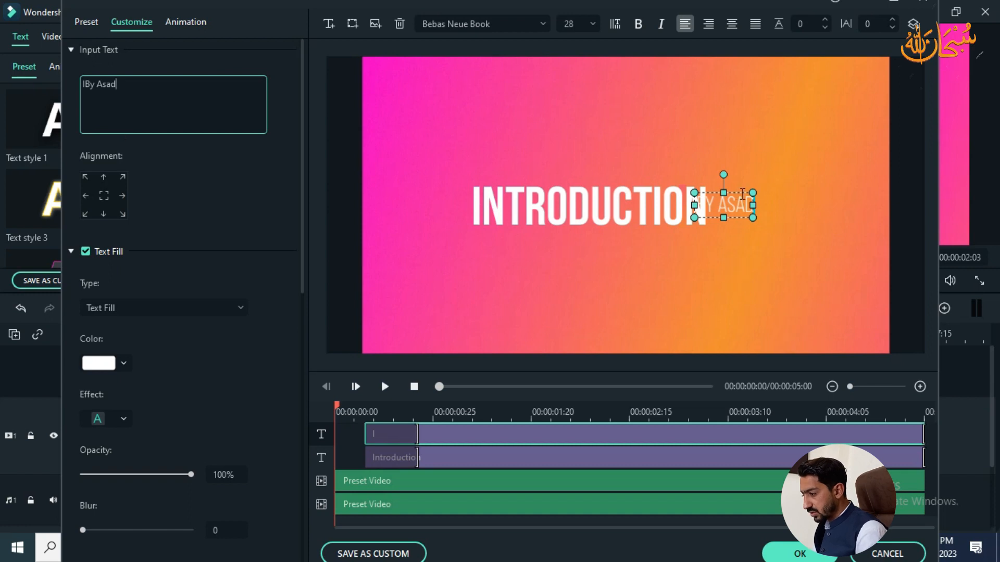
# Step: Move the byline to the right so it sits just beyond the end of the "Introduction" title
pyautogui.moveTo(736, 192); pyautogui.dragTo(752, 192)
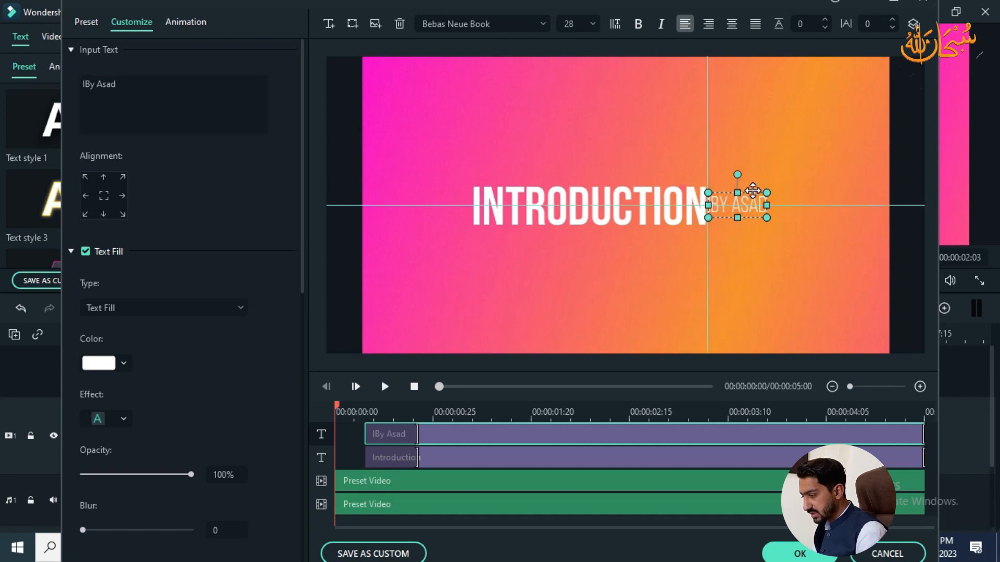
pyautogui.click(785, 266)
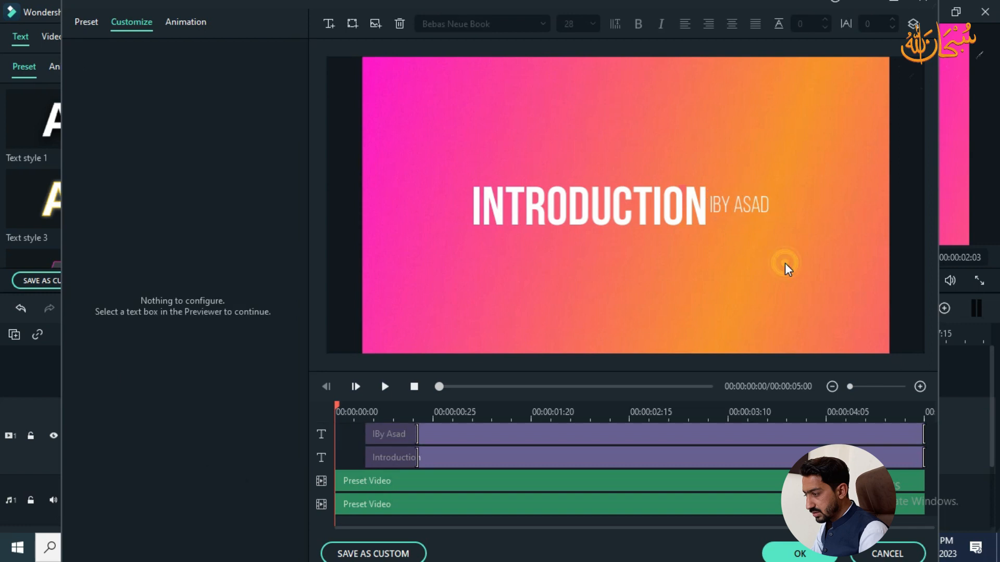
pyautogui.click(749, 217)
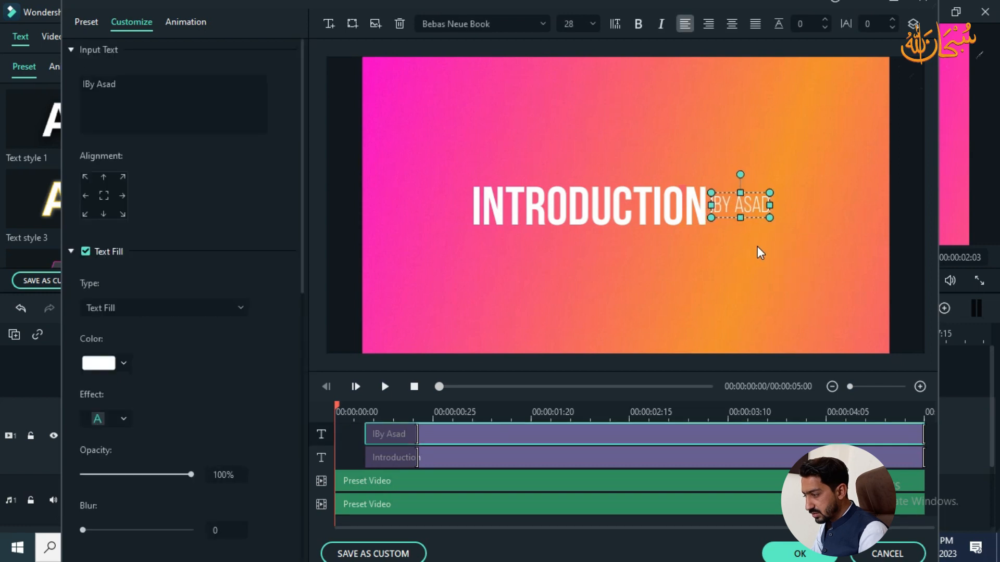
pyautogui.click(757, 249)
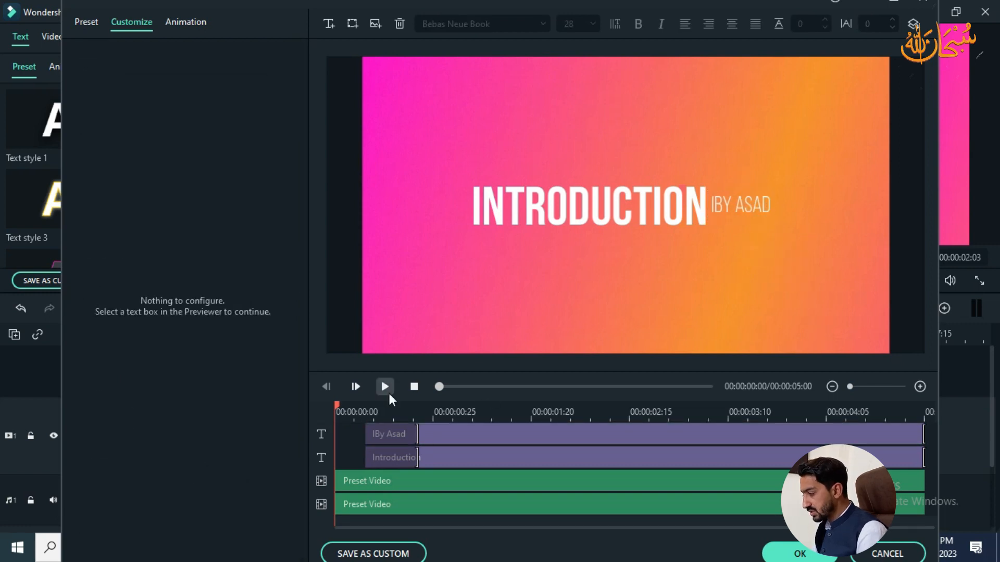
# Step: Preview the edited title in the advanced editor and apply the changes
pyautogui.click(389, 393)
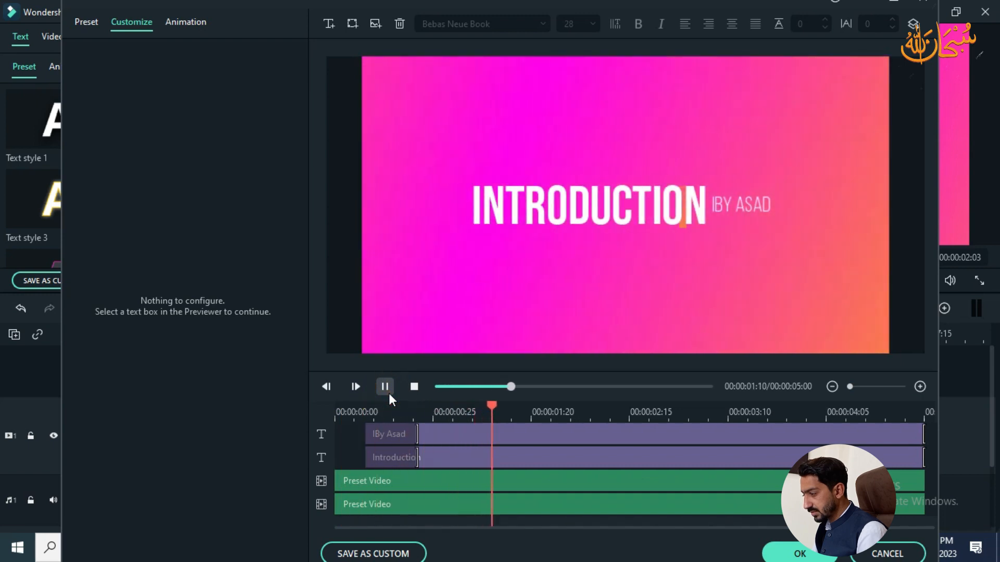
pyautogui.click(389, 393)
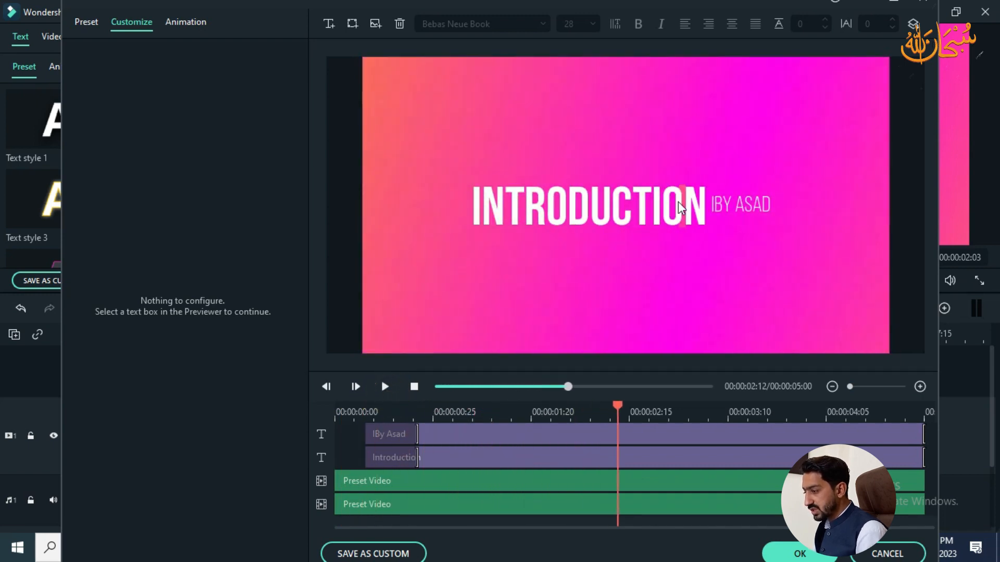
pyautogui.click(428, 488)
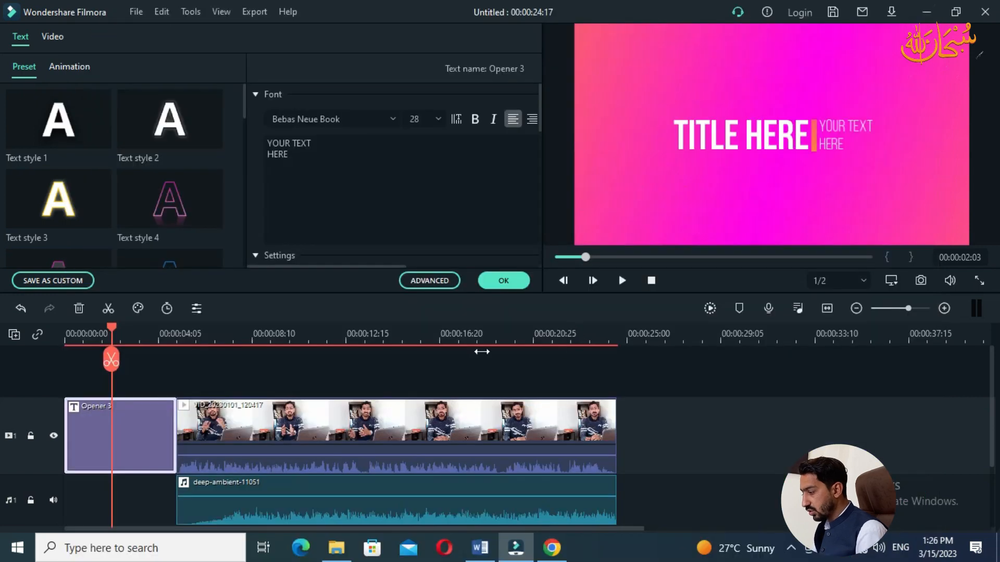
# Step: Reposition the opener's texts so "Introduction" sits left of the vertical divider bar and the byline close to its right
pyautogui.moveTo(114, 332); pyautogui.dragTo(37, 333)
pyautogui.press('space')
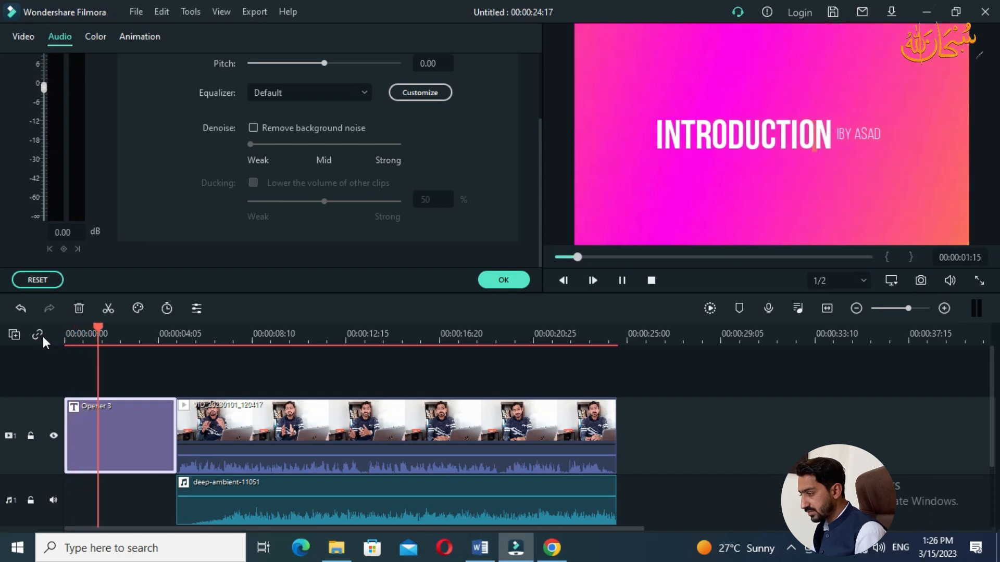
pyautogui.doubleClick(742, 147)
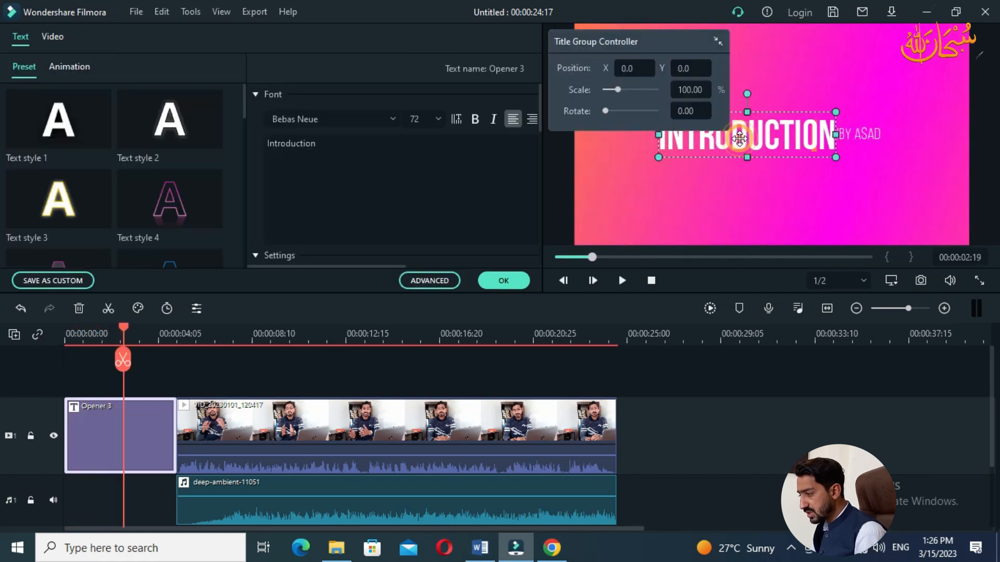
pyautogui.moveTo(734, 132); pyautogui.dragTo(732, 138)
pyautogui.click(875, 138)
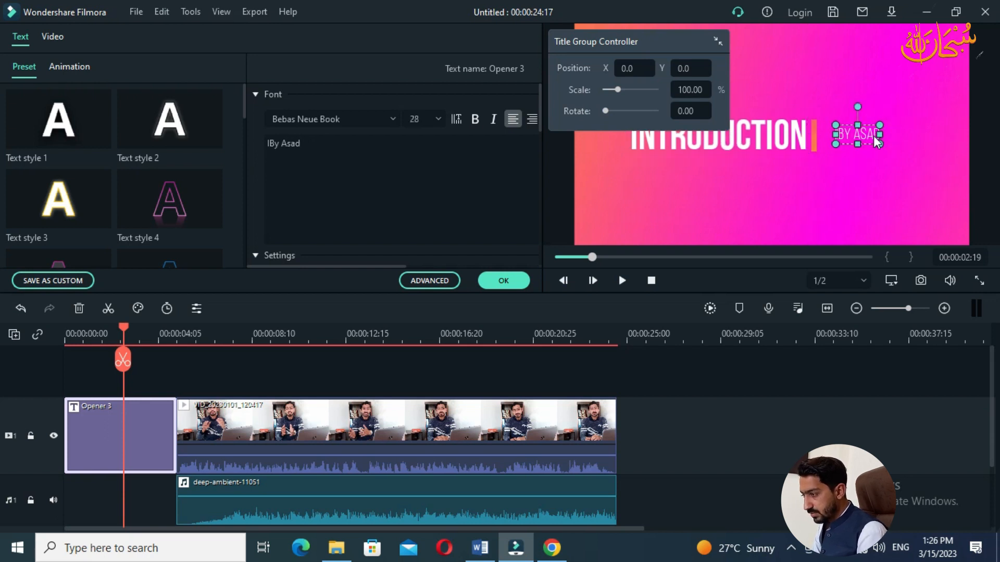
pyautogui.moveTo(877, 141); pyautogui.dragTo(865, 141)
# Step: Play the opener from the start of the timeline to check the repositioned texts
pyautogui.click(70, 320)
pyautogui.press('space')
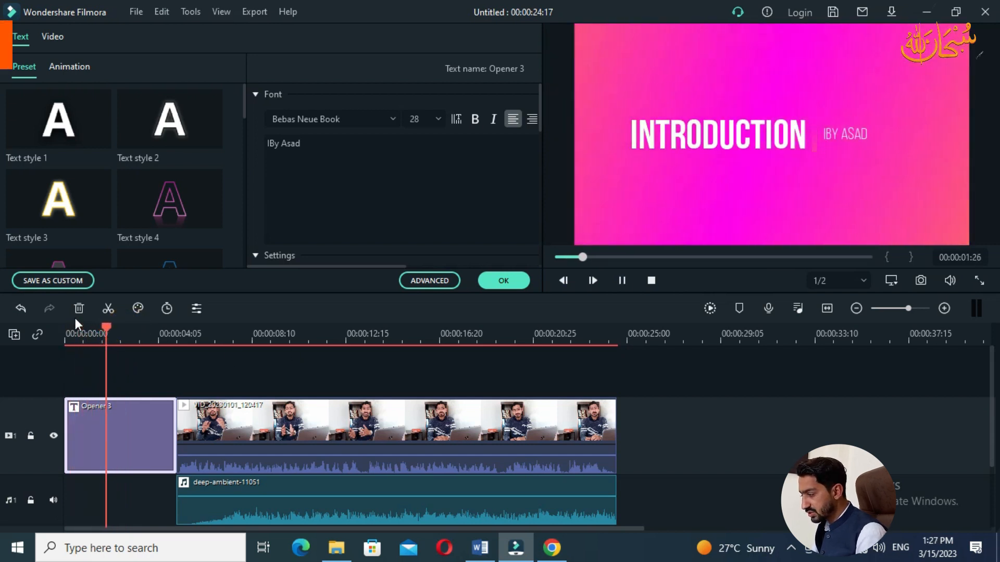
pyautogui.press('space')
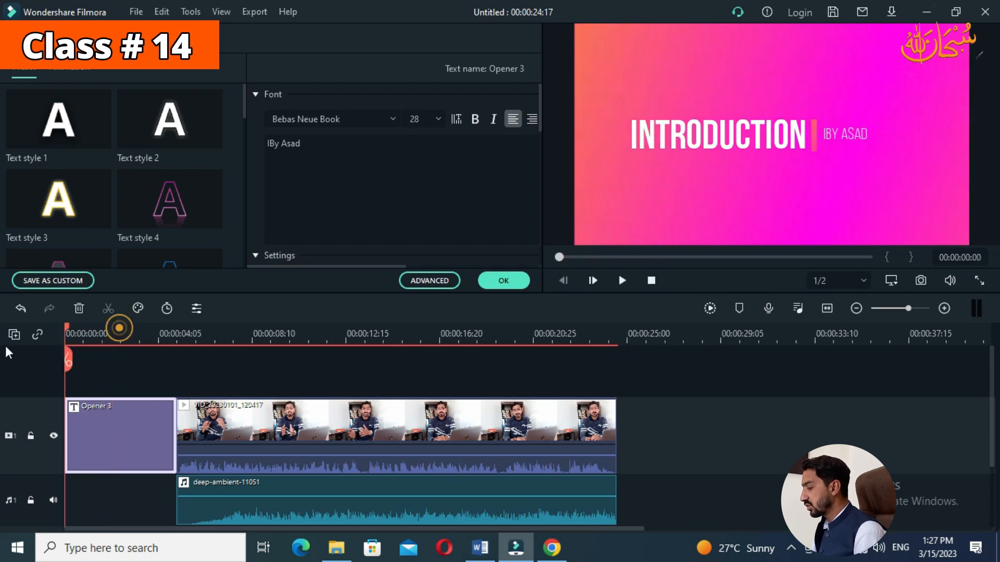
pyautogui.click(66, 332)
pyautogui.press('space')
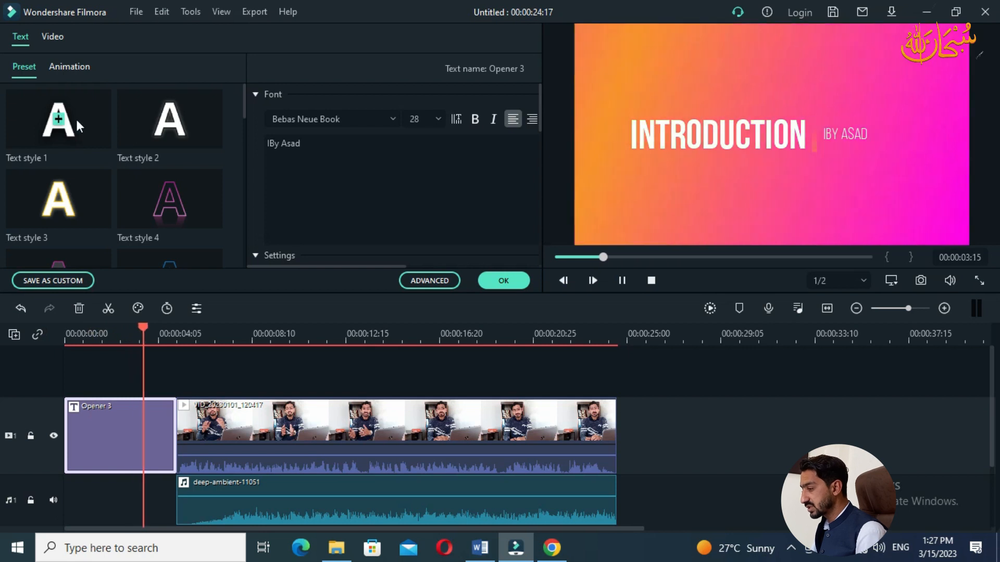
pyautogui.press('space')
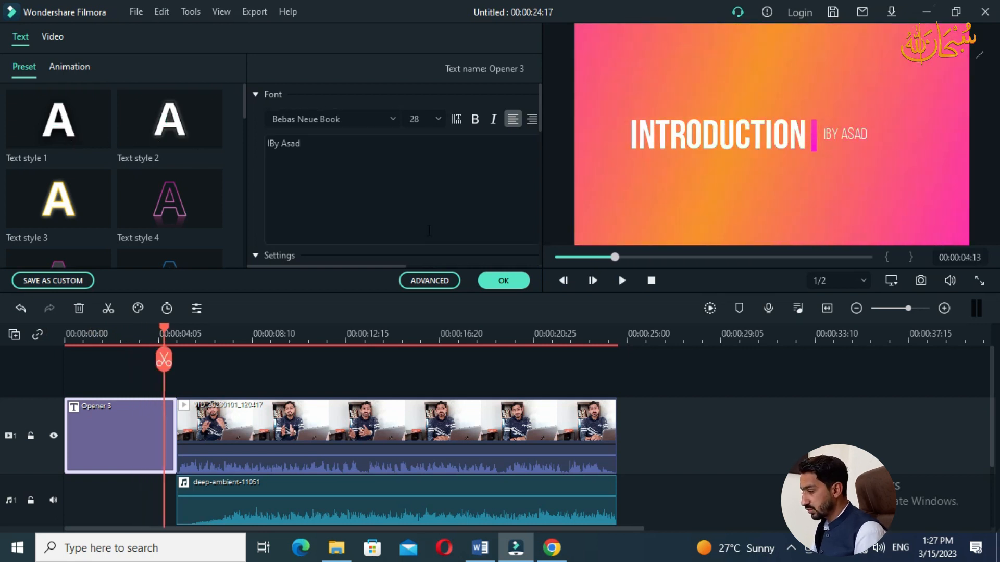
# Step: Replace the Opener 3 title at the start of the timeline with Opener 2 and play it
pyautogui.click(496, 284)
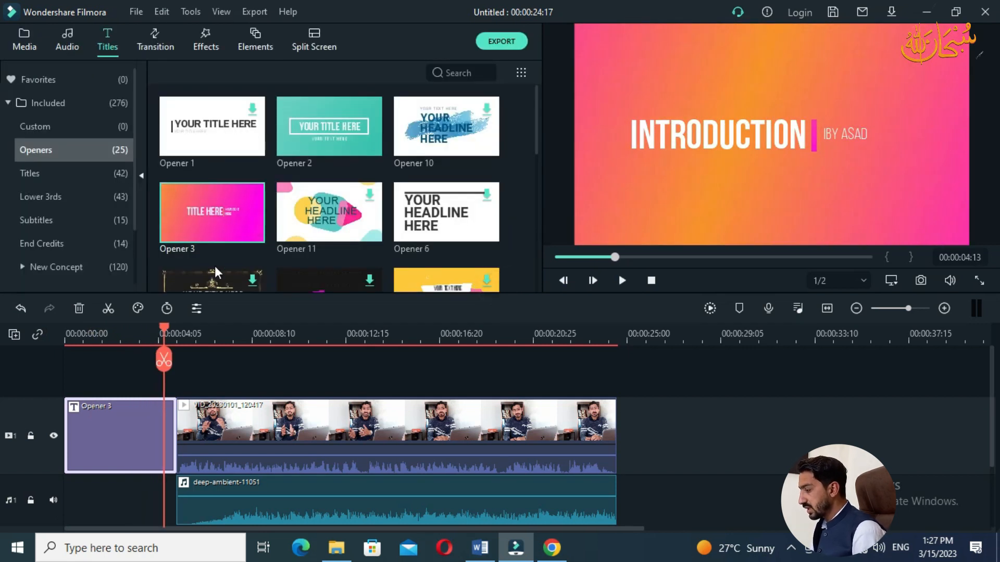
pyautogui.press('Delete')
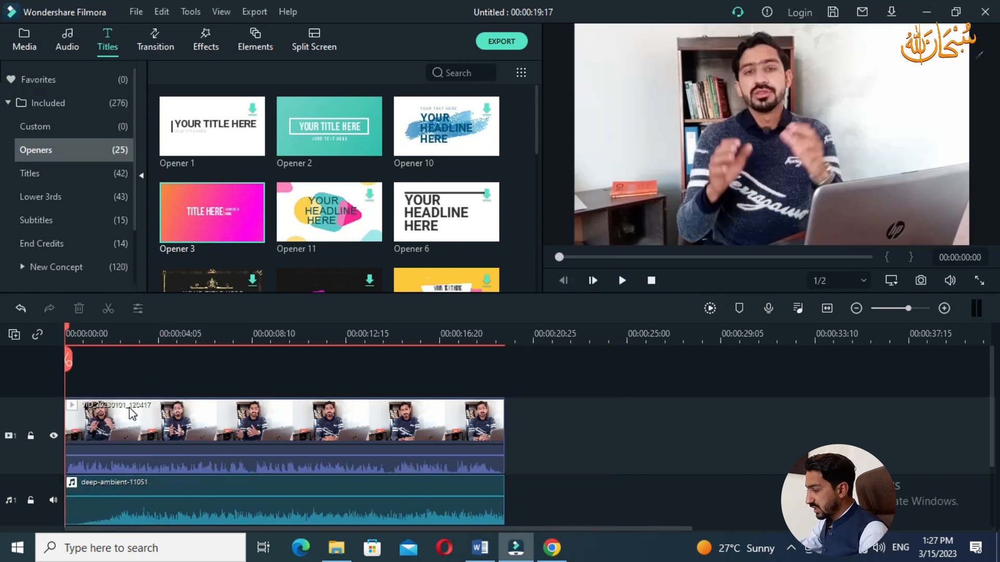
pyautogui.scroll(-7, 323, 205)
pyautogui.scroll(7, 333, 210)
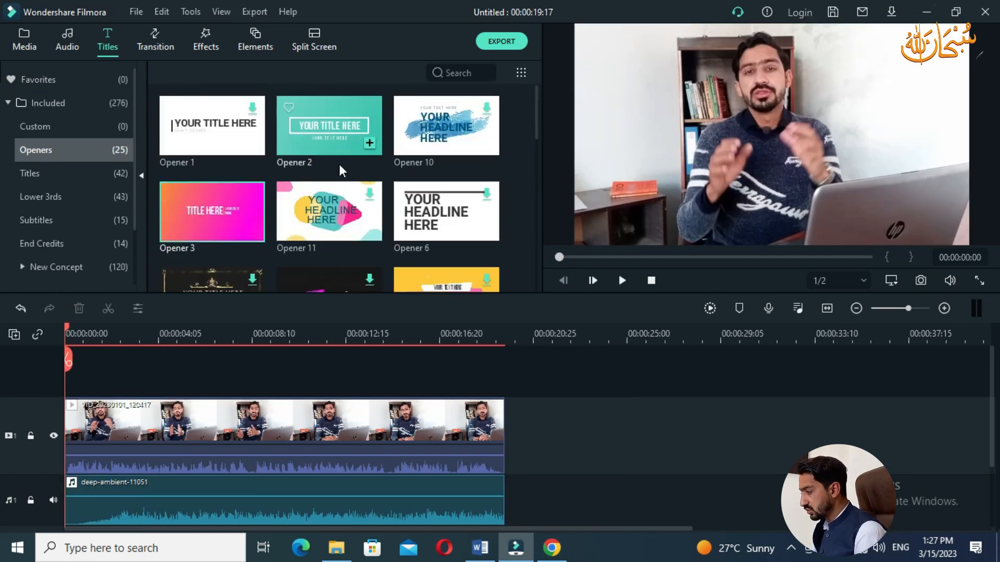
pyautogui.scroll(-3, 339, 172)
pyautogui.scroll(-4, 233, 163)
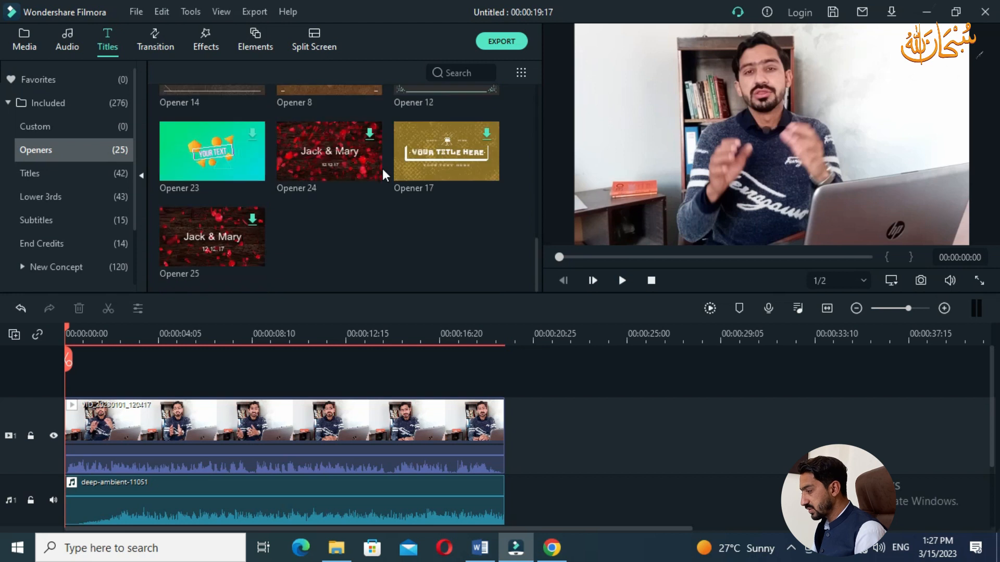
pyautogui.scroll(7, 369, 198)
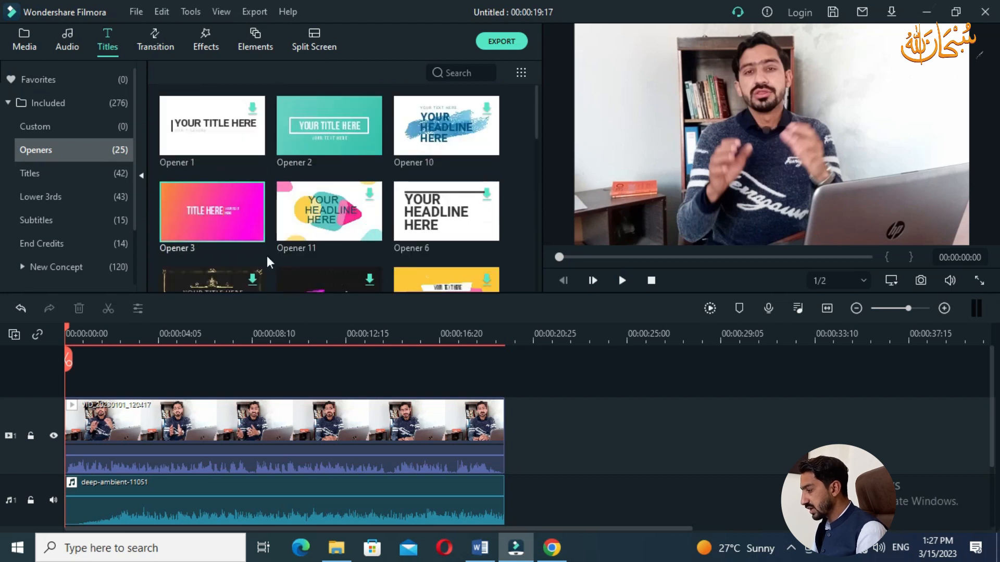
pyautogui.moveTo(339, 148); pyautogui.dragTo(66, 427)
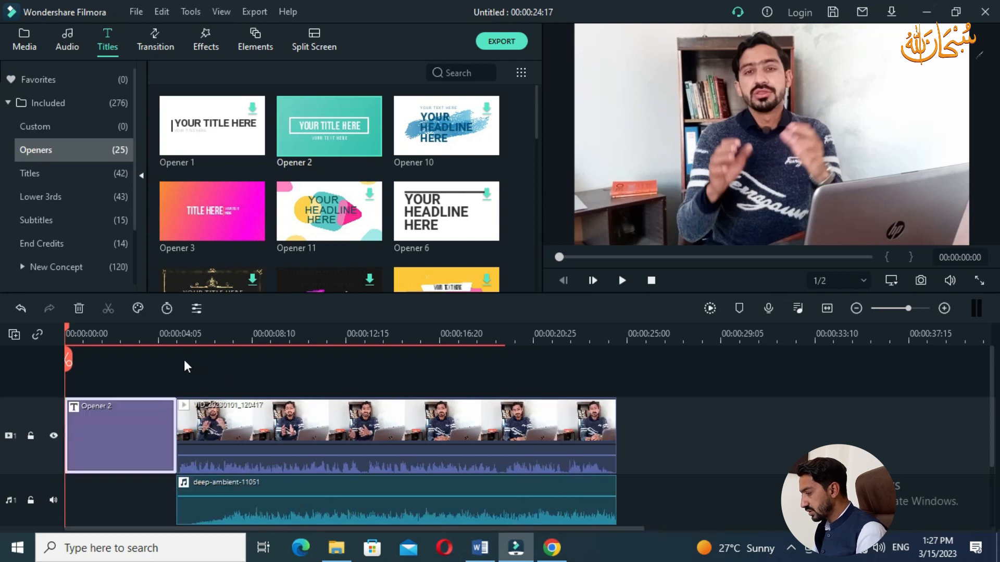
pyautogui.press('space')
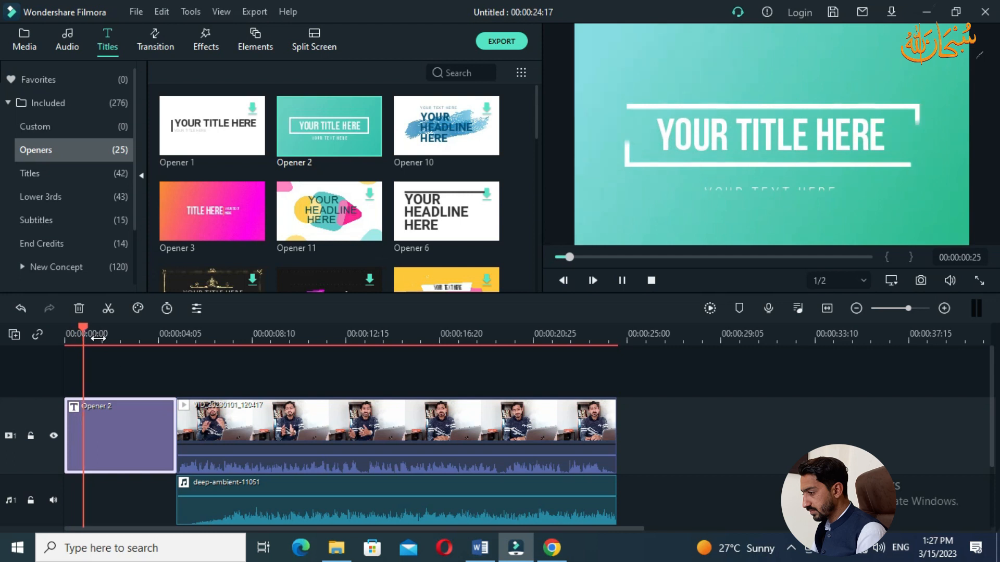
# Step: Open Opener 2 in the advanced text editor and change its main title to "Introduction"
pyautogui.doubleClick(137, 415)
pyautogui.click(351, 152)
pyautogui.hotkey('ctrl', 'a')
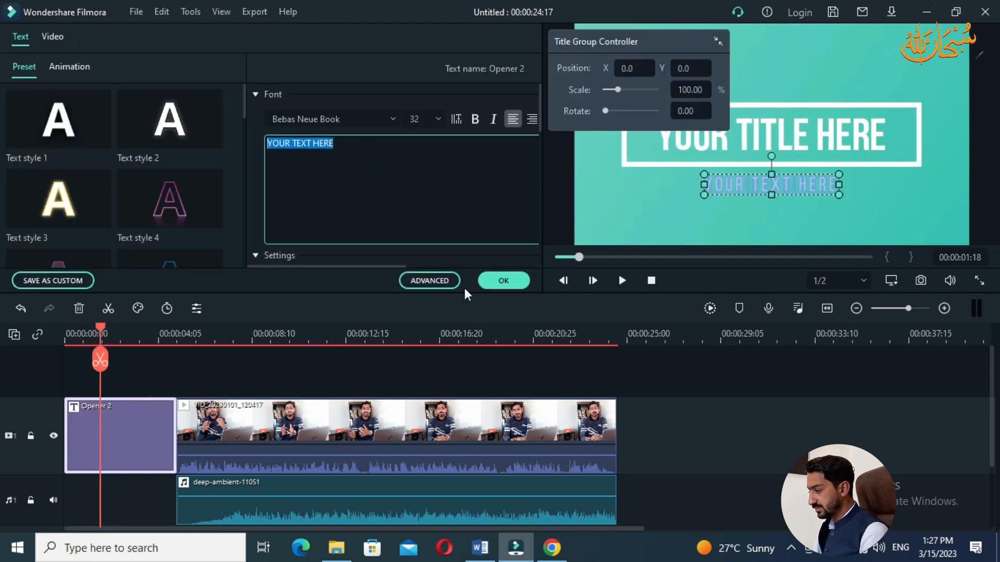
pyautogui.click(425, 280)
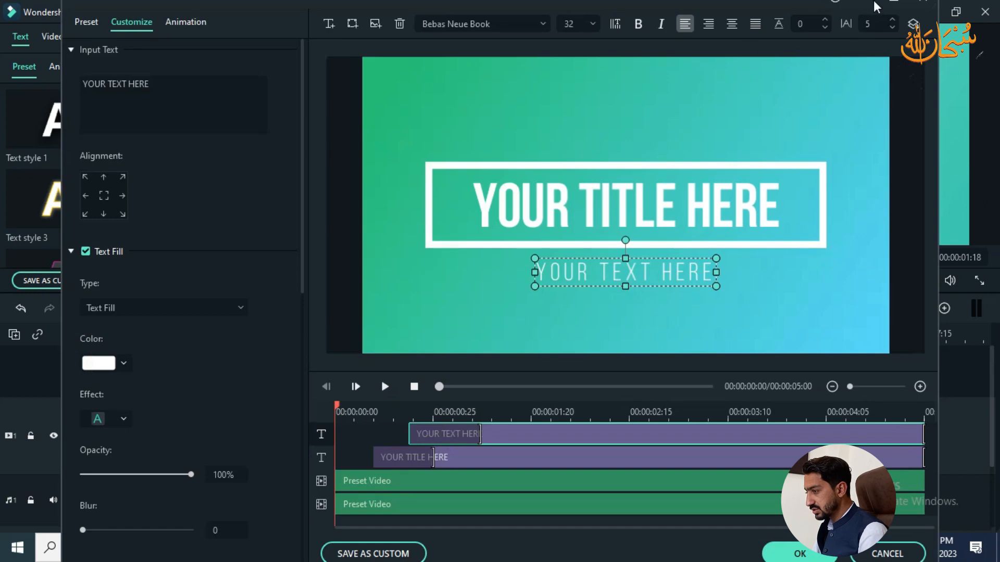
pyautogui.click(894, 4)
pyautogui.click(710, 223)
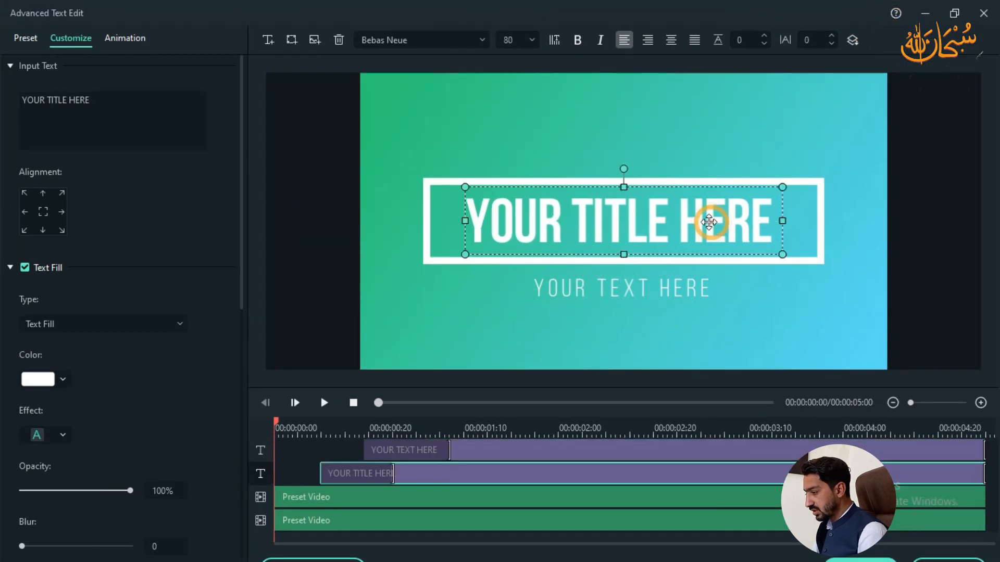
pyautogui.tripleClick(108, 100)
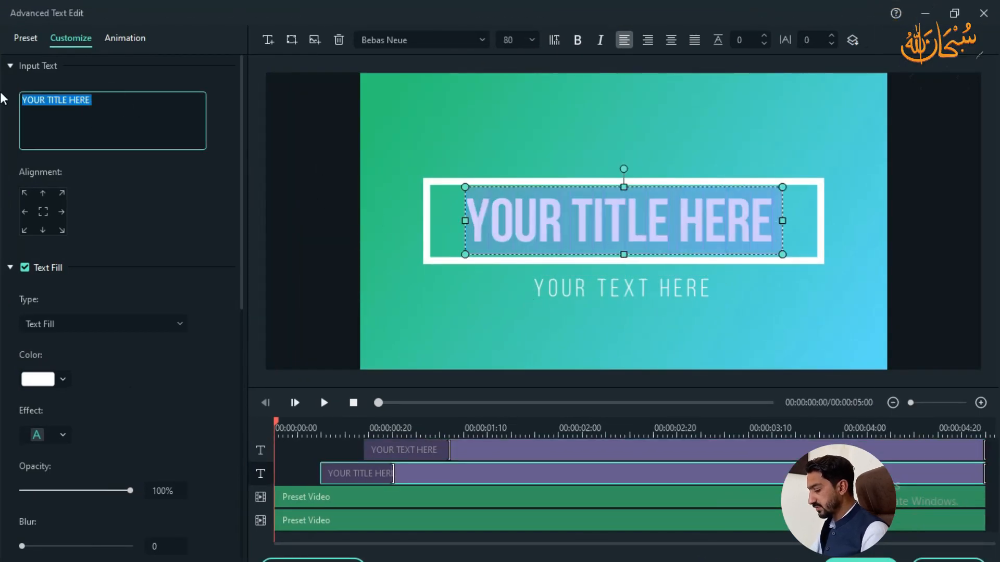
pyautogui.write('Int')
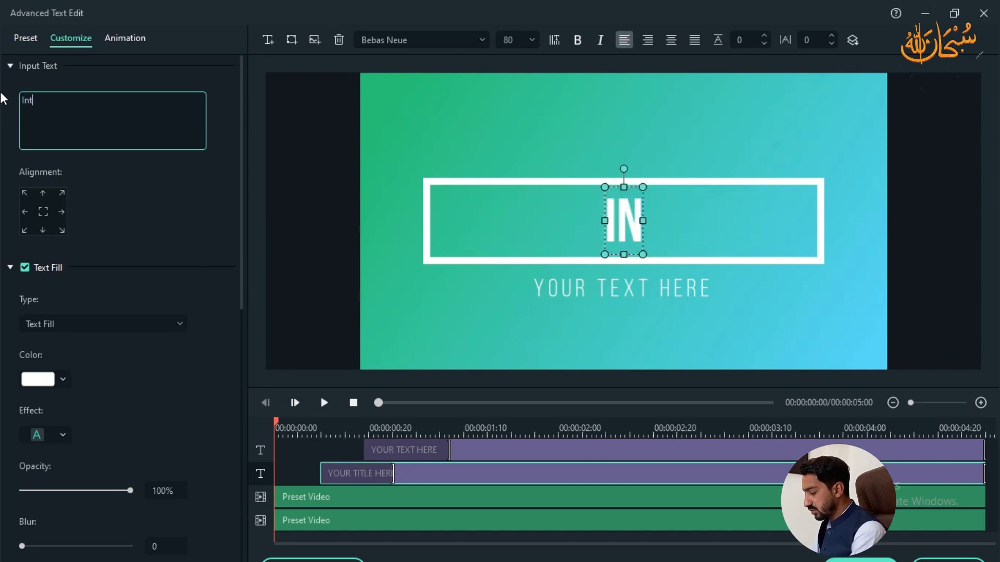
pyautogui.write('roduction')
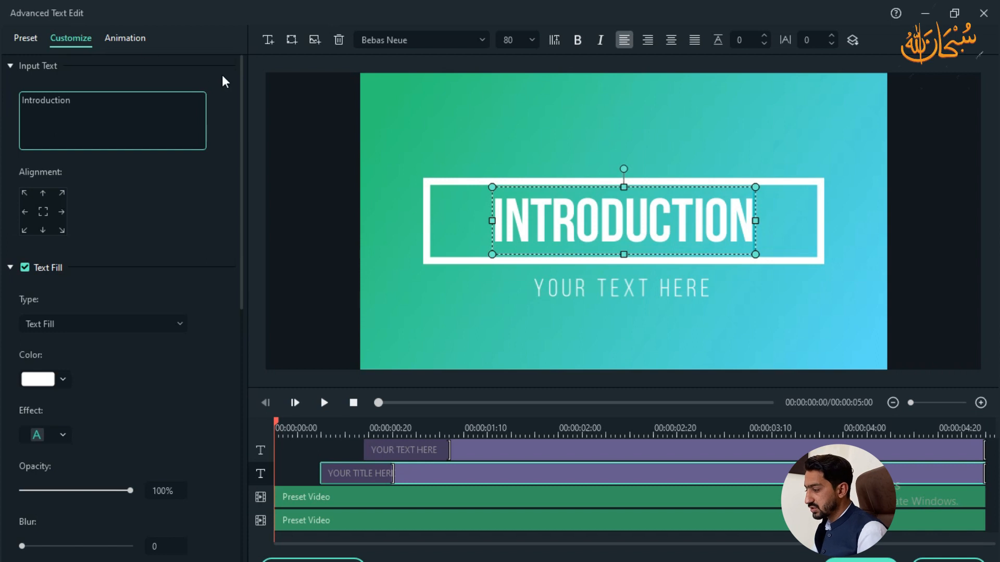
# Step: Set the font of the "Introduction" title to Open Sans Extrabold
pyautogui.click(482, 41)
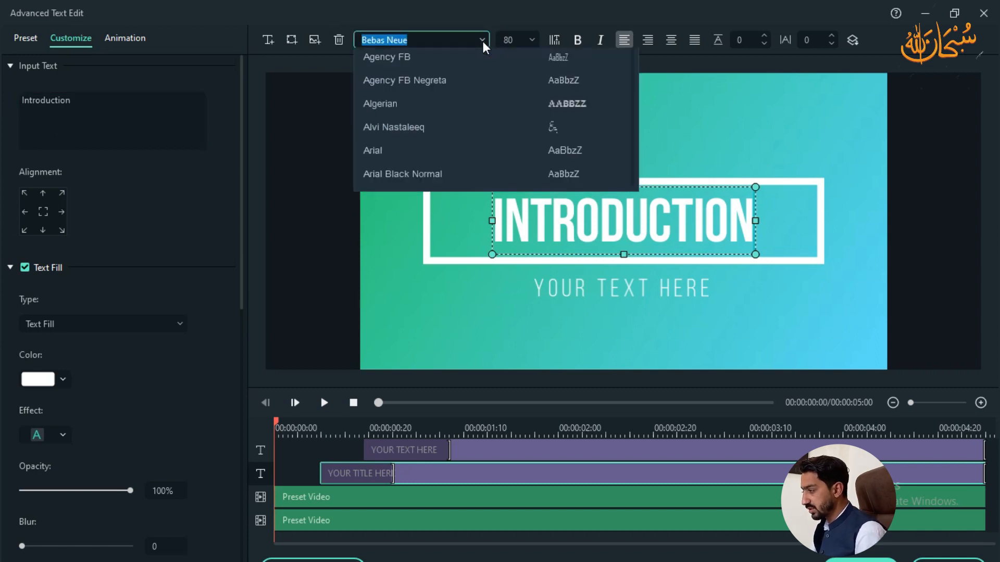
pyautogui.write('op')
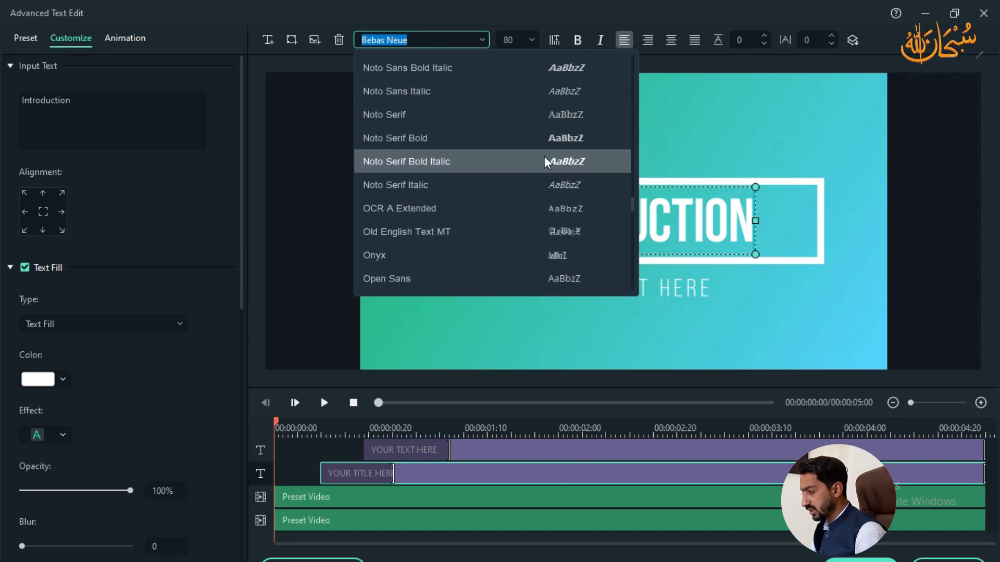
pyautogui.scroll(-2, 521, 198)
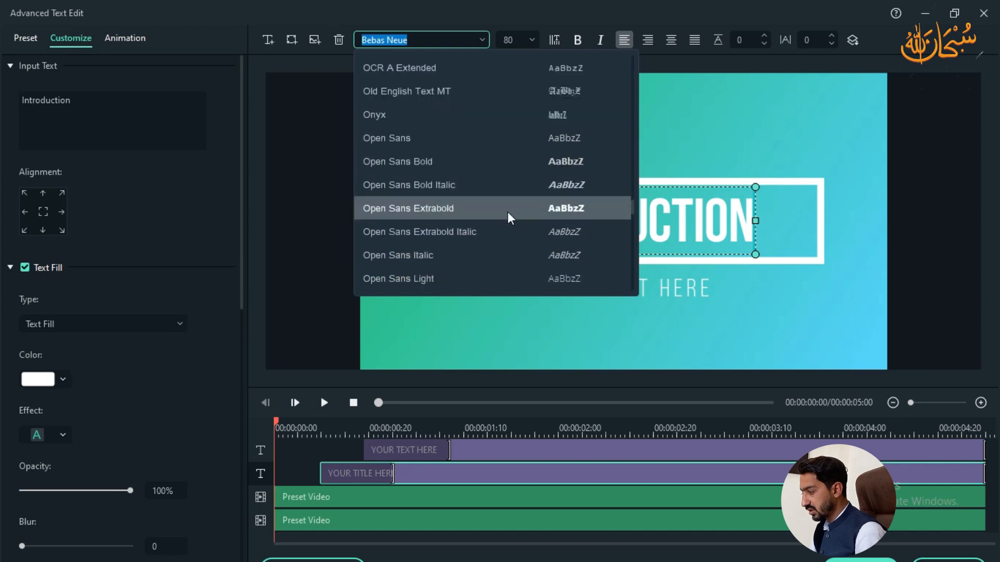
pyautogui.click(536, 213)
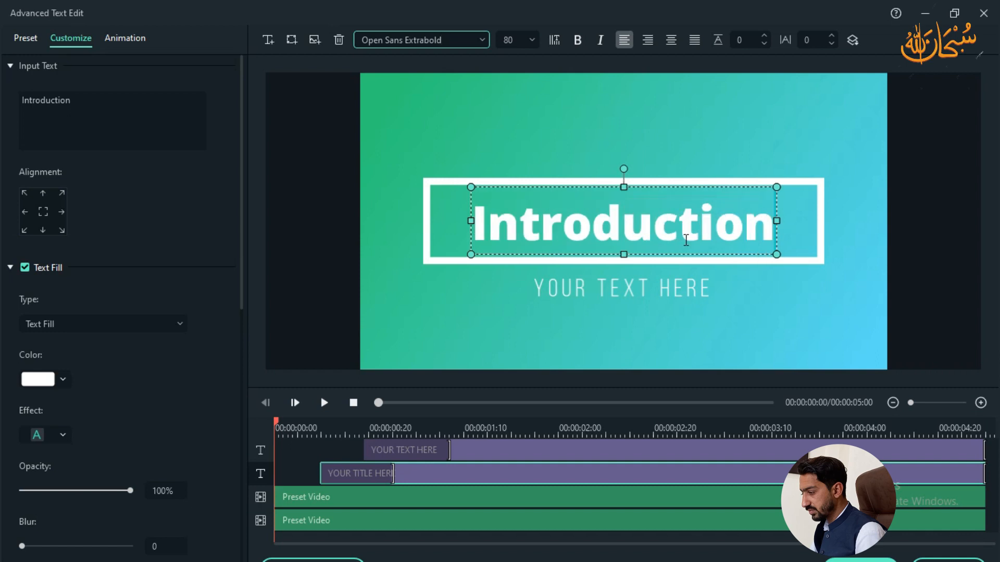
# Step: Replace the placeholder line beneath the title with "by" and the presenter's full name, and apply the changes
pyautogui.click(678, 292)
pyautogui.moveTo(95, 107); pyautogui.dragTo(21, 100)
pyautogui.write('by Asad Ali')
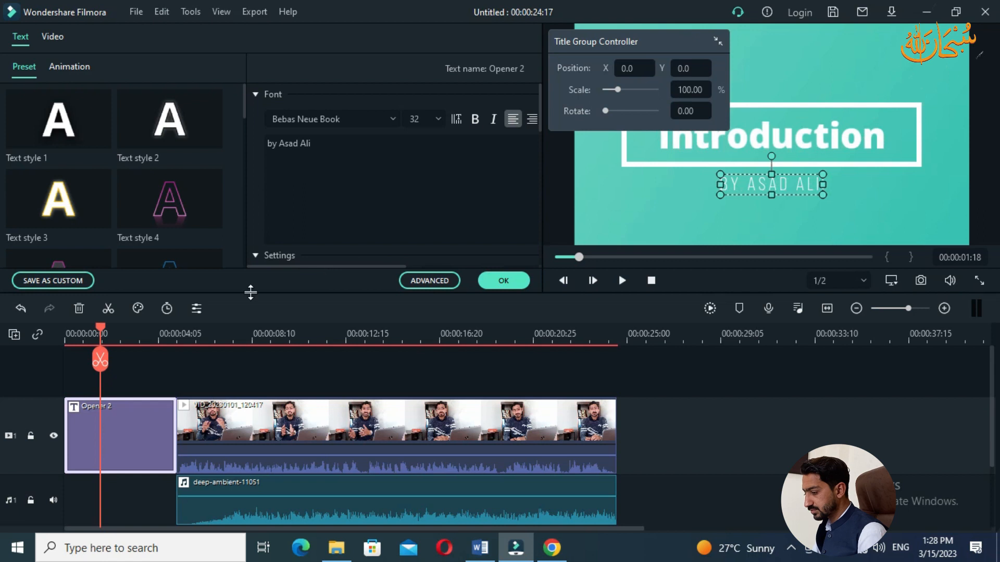
# Step: Play the edited opener from the start of the timeline through to the beginning of the video clip
pyautogui.moveTo(102, 330); pyautogui.dragTo(43, 328)
pyautogui.press('space')
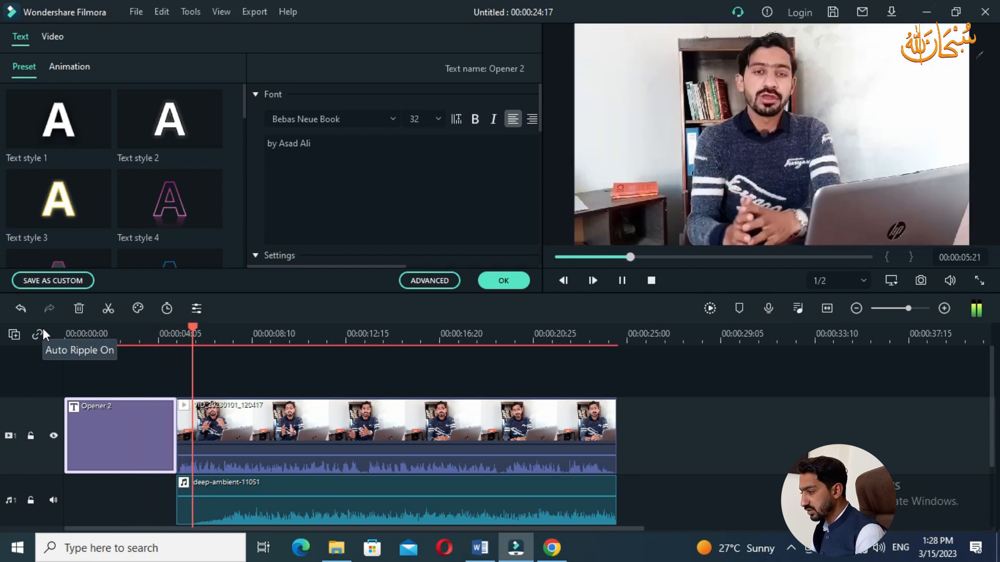
pyautogui.press('space')
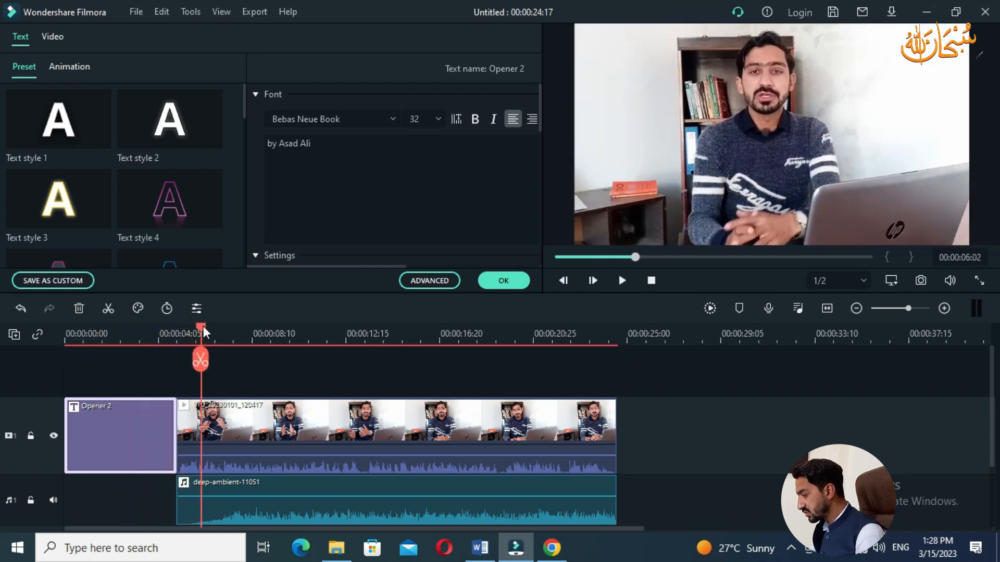
# Step: Trim the end of the Opener 2 clip so it lasts about 2.3 seconds
pyautogui.moveTo(201, 332); pyautogui.dragTo(115, 334)
pyautogui.click(153, 414)
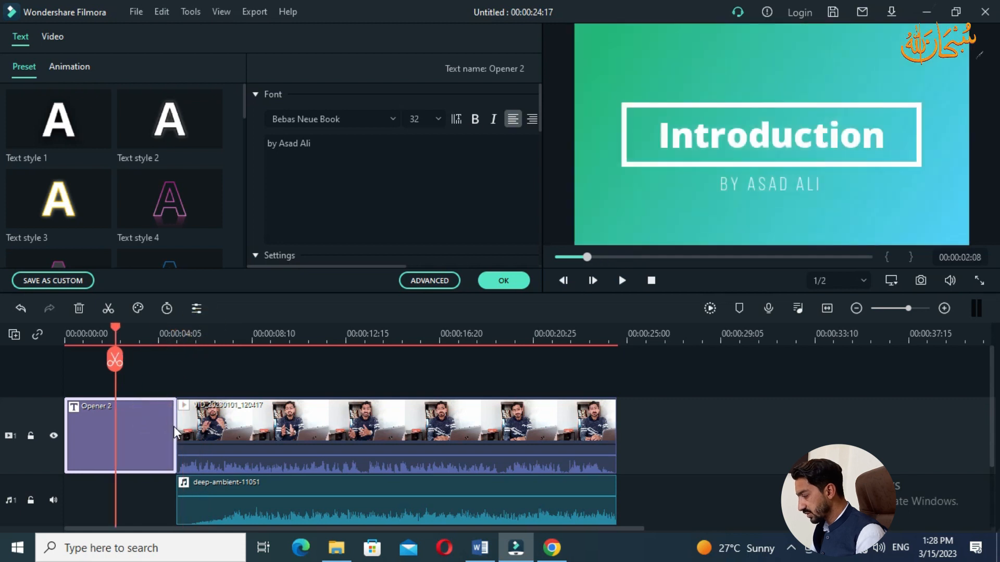
pyautogui.moveTo(167, 428); pyautogui.dragTo(118, 422)
# Step: Play the shortened opener from the start and close its text settings
pyautogui.moveTo(118, 330); pyautogui.dragTo(55, 334)
pyautogui.press('space')
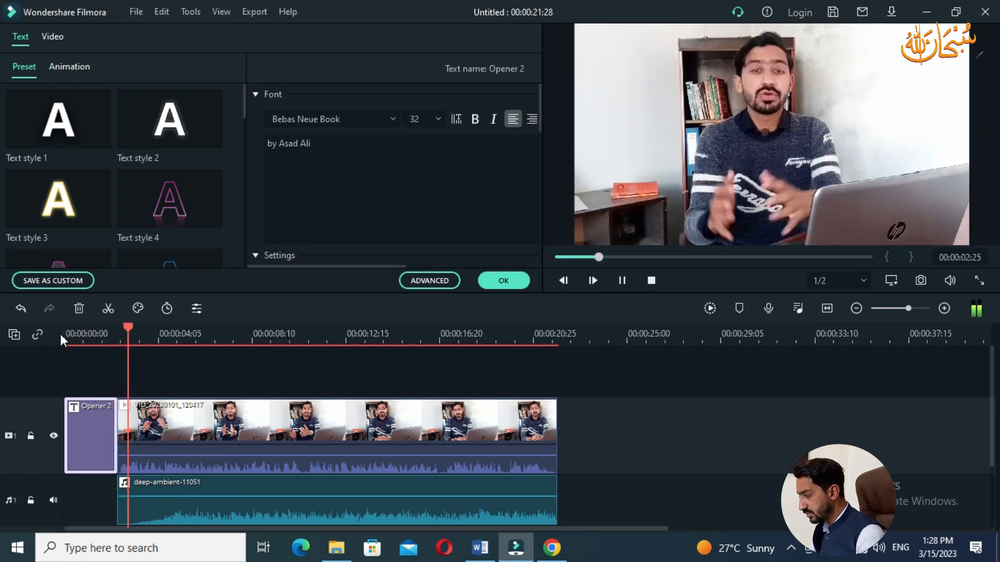
pyautogui.press('space')
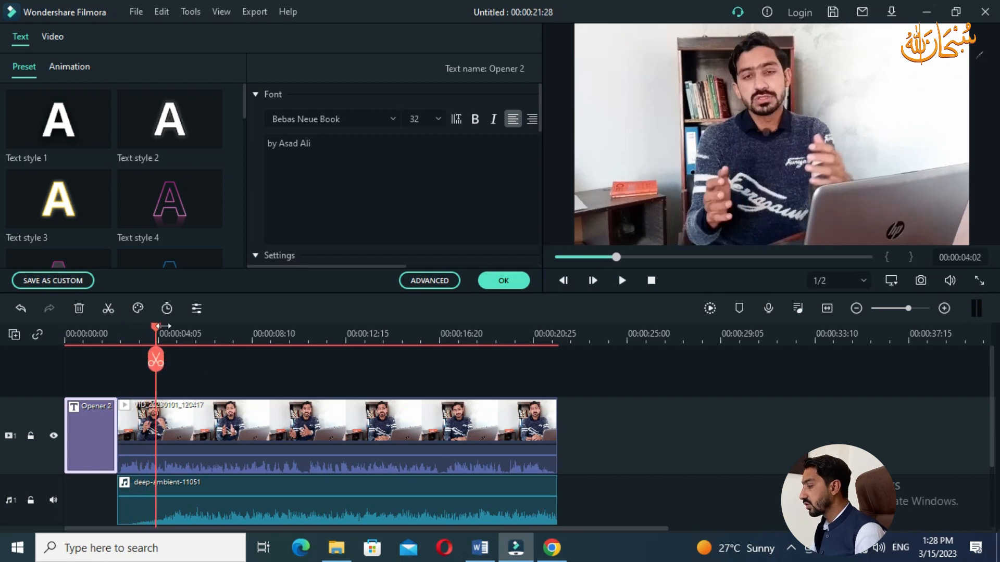
pyautogui.moveTo(151, 332); pyautogui.dragTo(84, 337)
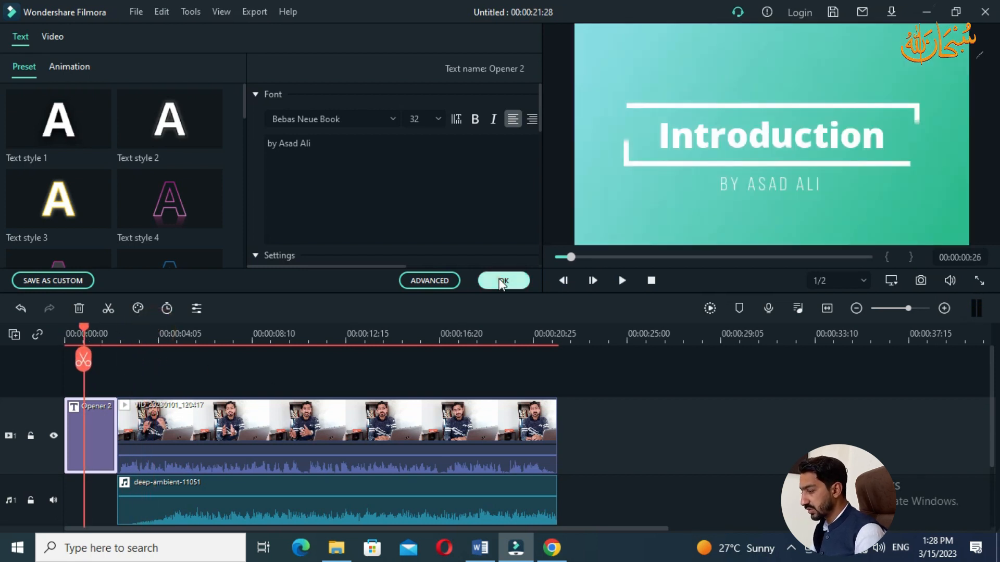
pyautogui.click(503, 280)
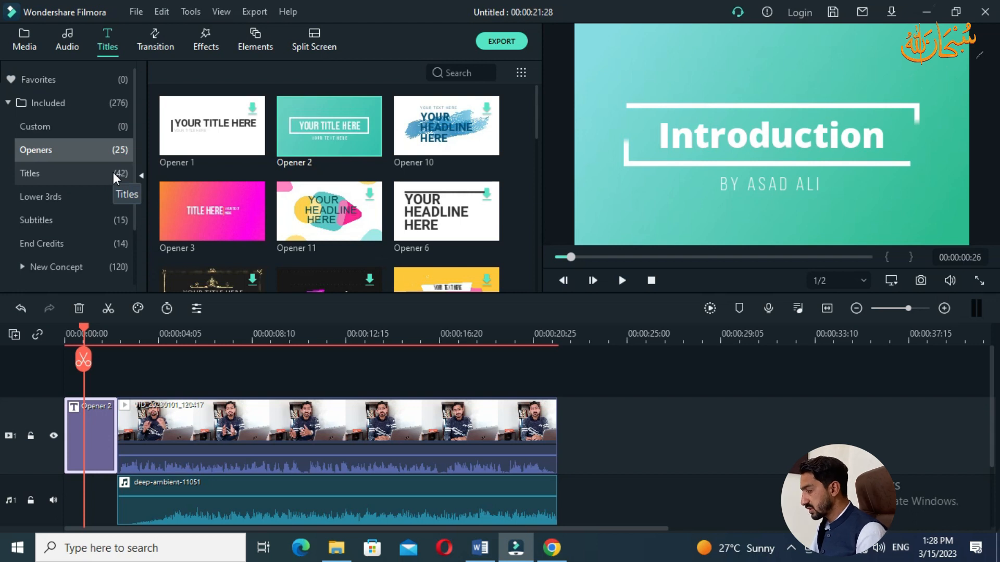
# Step: Add the Title 2 preset on a track above the video, starting just after the opener, and preview it
pyautogui.click(98, 173)
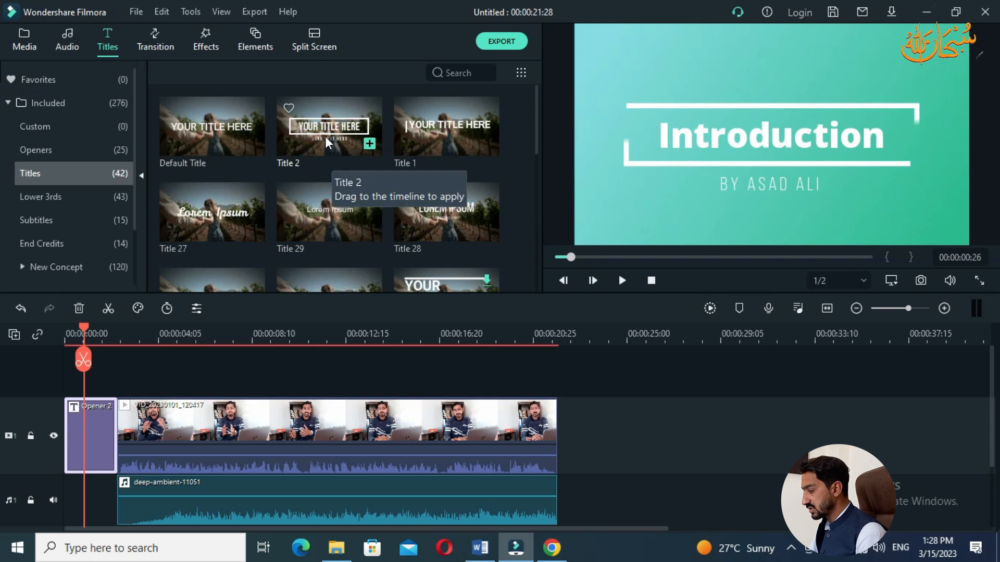
pyautogui.moveTo(325, 136); pyautogui.dragTo(124, 378)
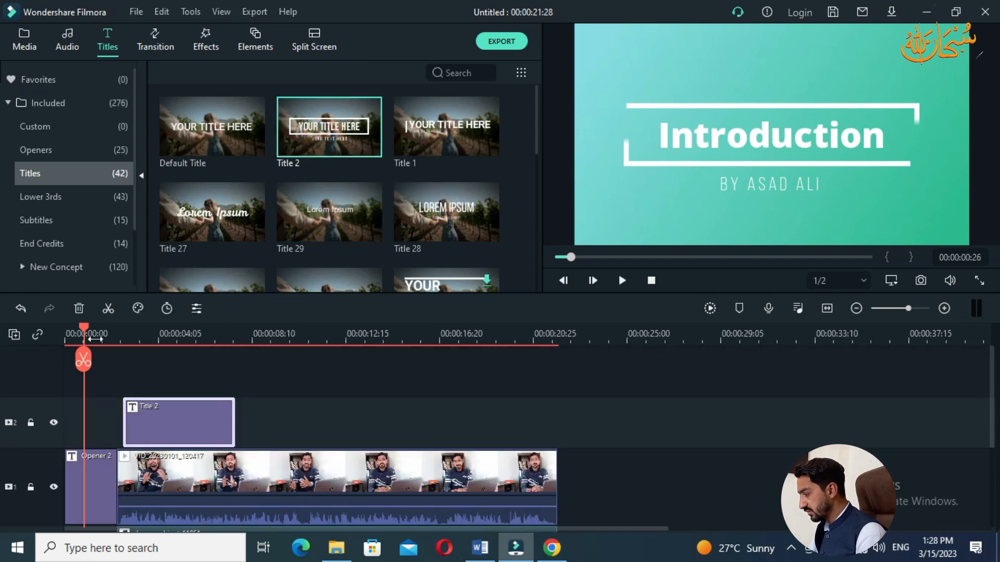
pyautogui.click(129, 343)
pyautogui.press('space')
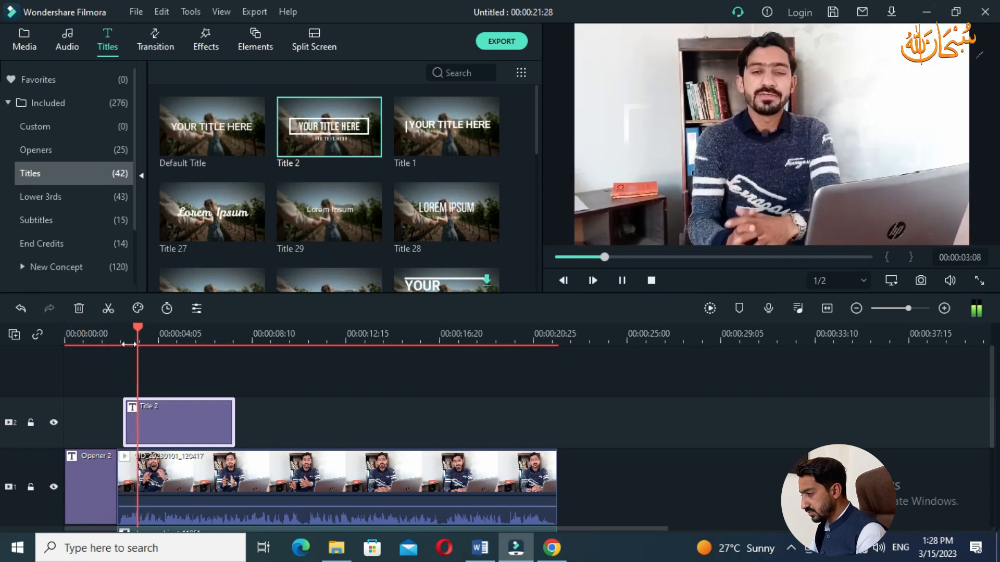
pyautogui.press('space')
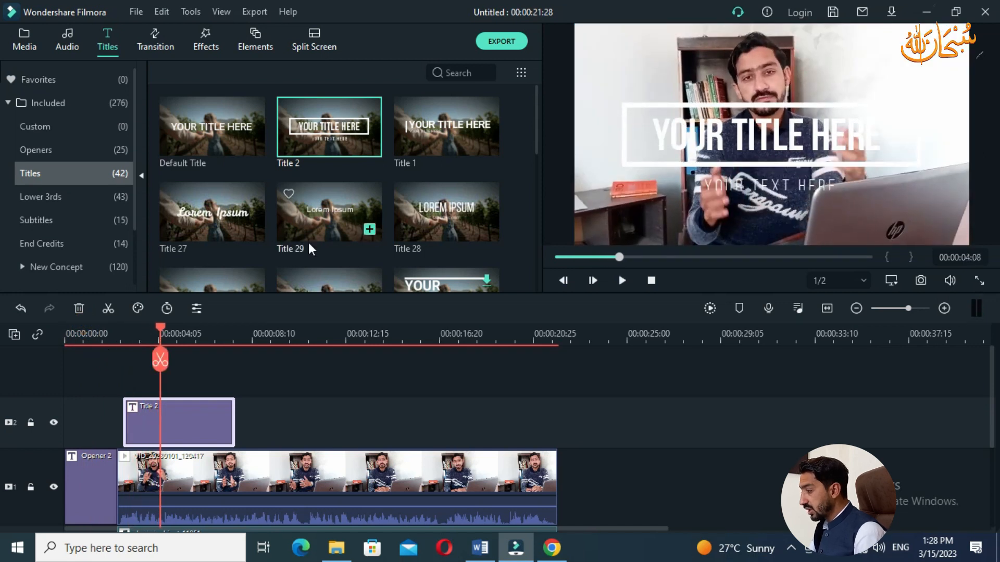
pyautogui.scroll(-3, 379, 183)
pyautogui.scroll(-5, 271, 193)
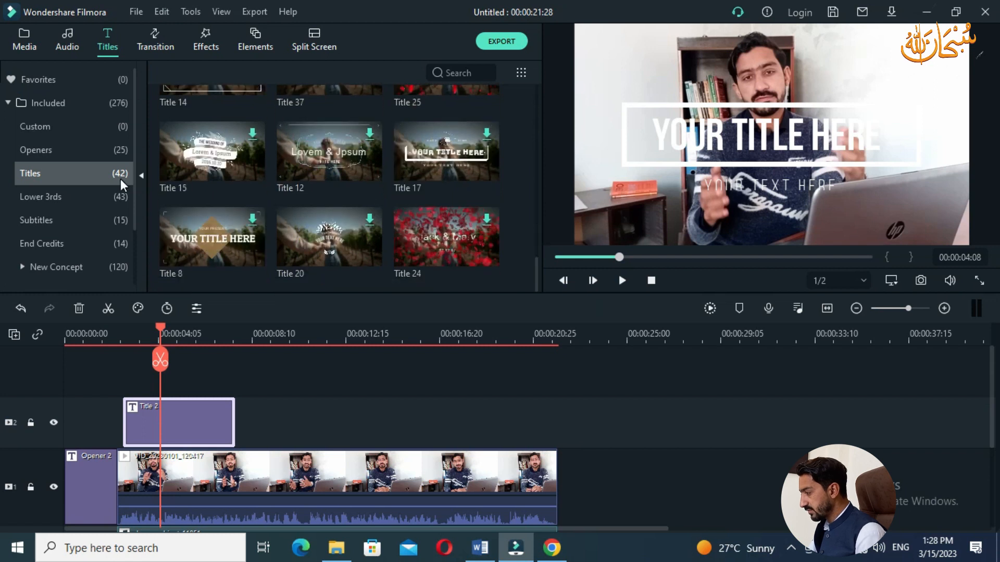
pyautogui.scroll(2, 365, 198)
pyautogui.scroll(-2, 346, 195)
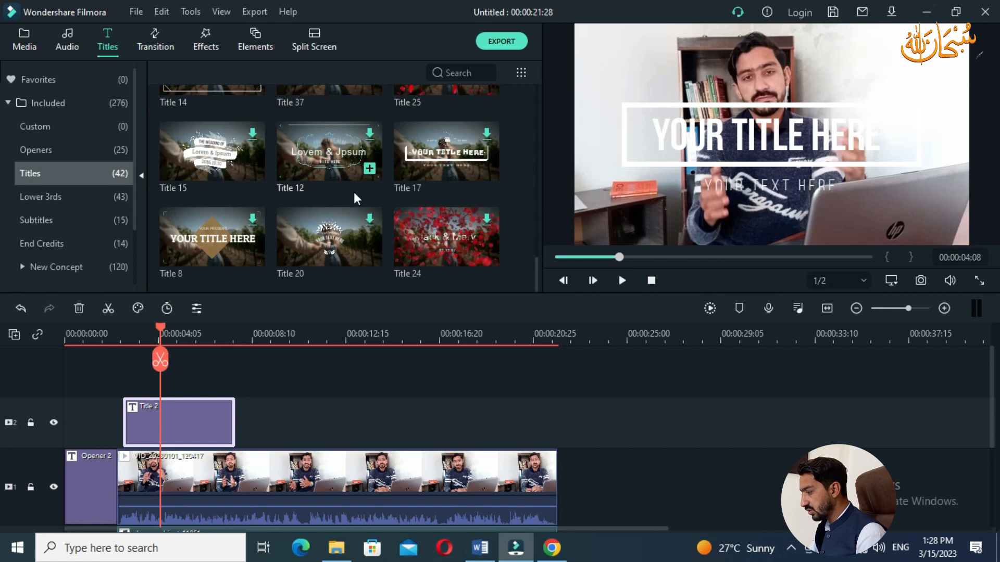
pyautogui.scroll(8, 354, 191)
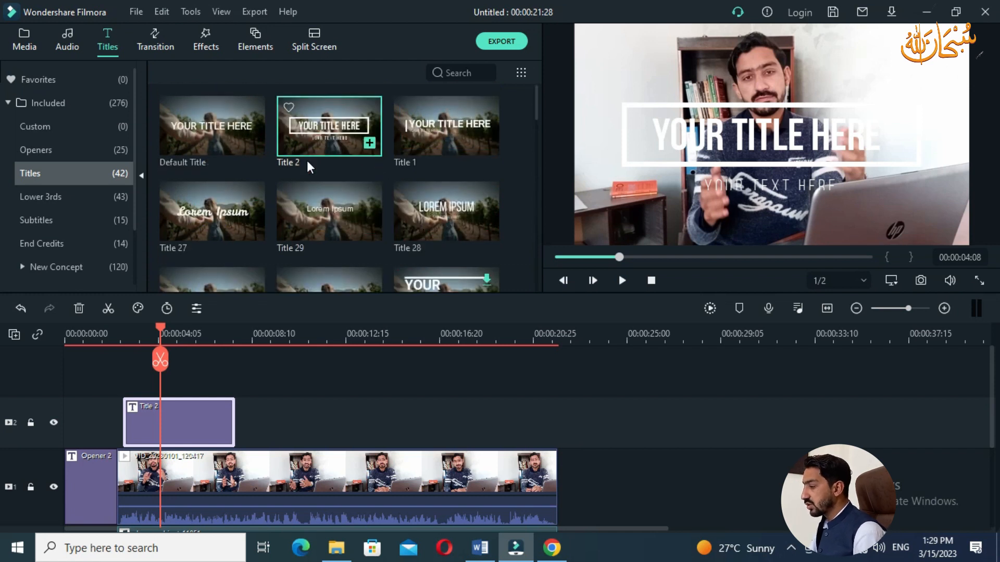
# Step: Open the Title 2 clip in the advanced text editor and replace its main title text with "Diderot Effect"
pyautogui.doubleClick(206, 412)
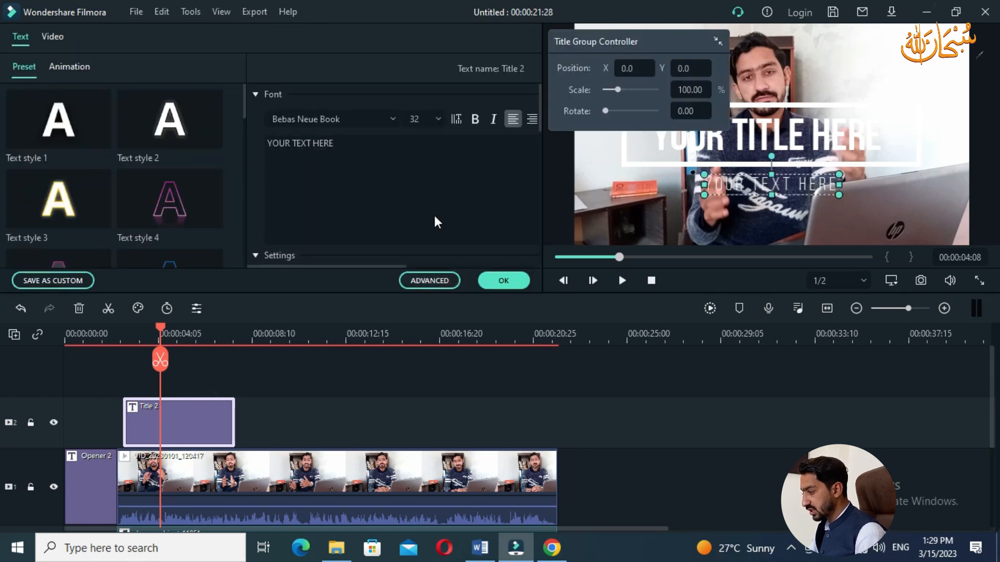
pyautogui.click(429, 280)
pyautogui.moveTo(101, 84); pyautogui.dragTo(13, 73)
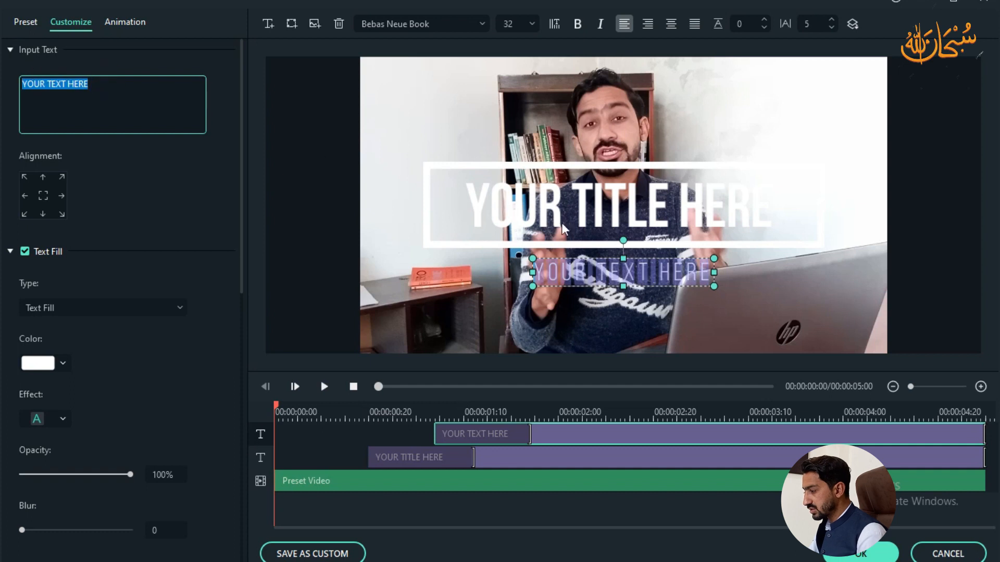
pyautogui.click(599, 211)
pyautogui.moveTo(120, 92); pyautogui.dragTo(8, 54)
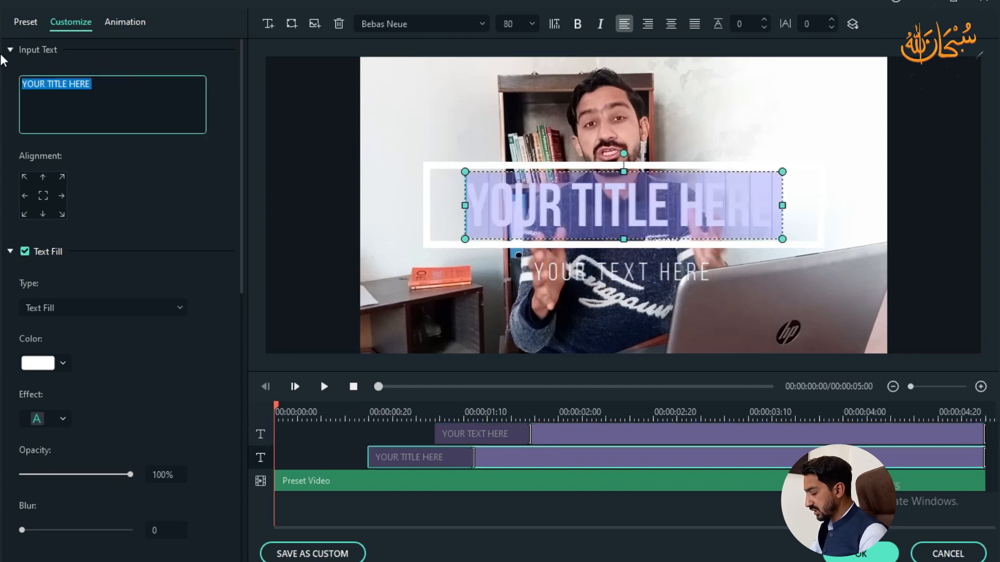
pyautogui.write('Diderot')
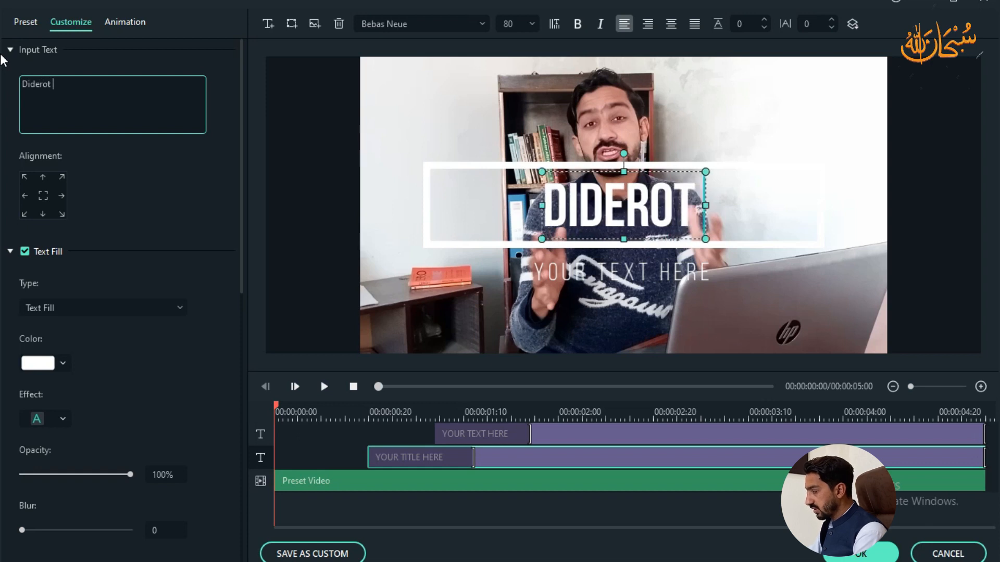
pyautogui.write(' Effe')
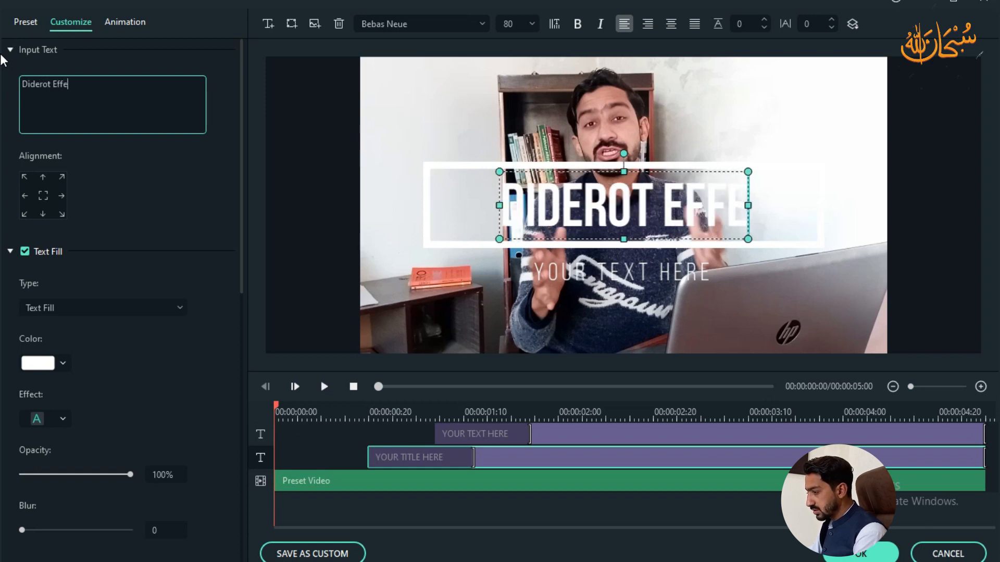
pyautogui.write('ct')
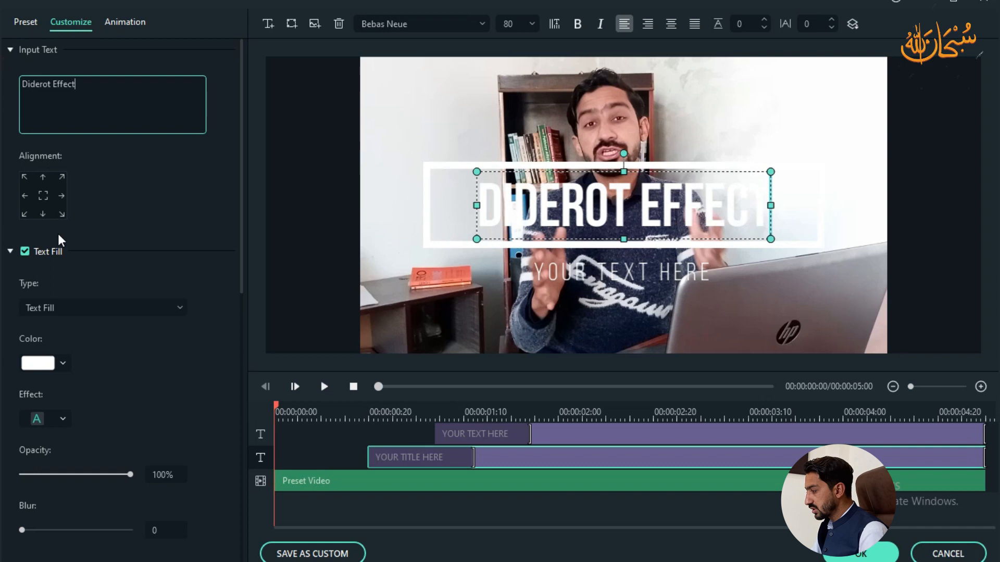
# Step: Set the fill color of the "Diderot Effect" text to orange #ff5500
pyautogui.click(67, 364)
pyautogui.click(59, 469)
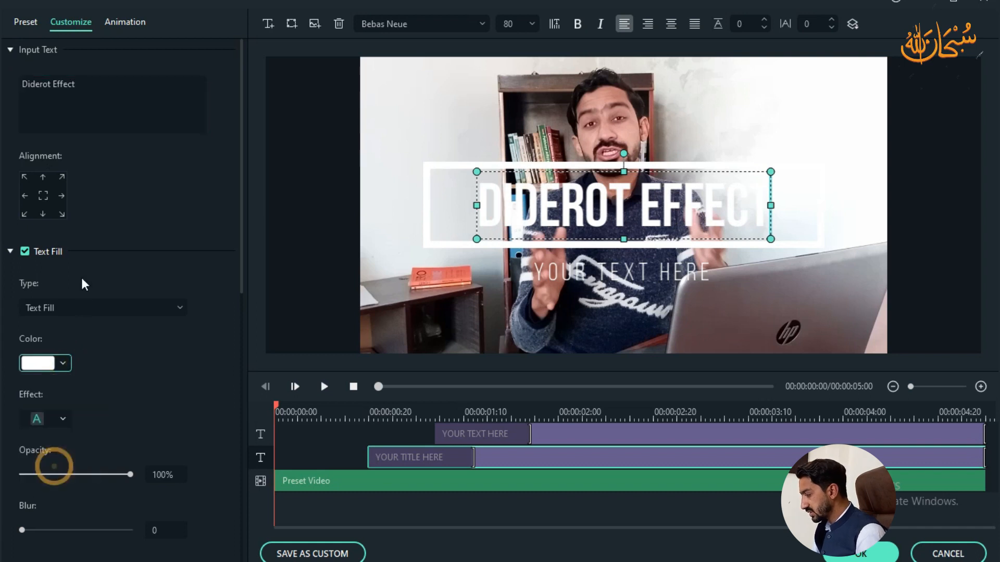
pyautogui.click(86, 329)
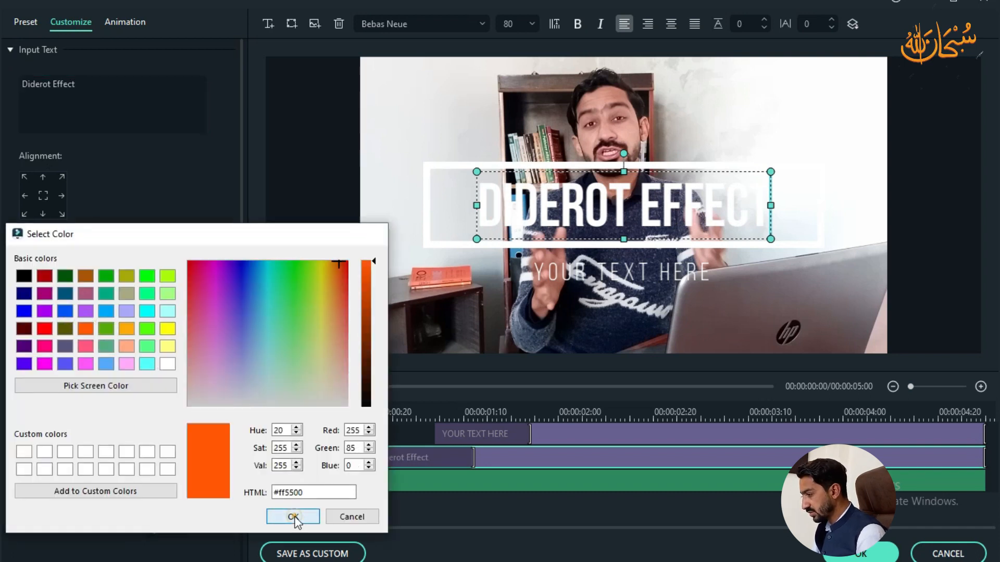
pyautogui.click(293, 517)
pyautogui.click(448, 167)
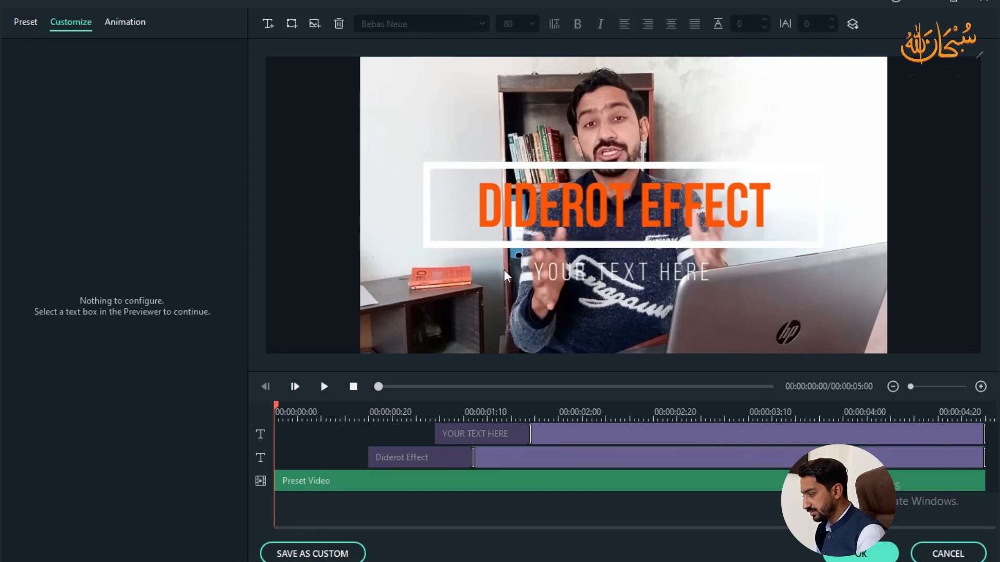
# Step: Delete the "YOUR TEXT HERE" subtitle from the title and apply the advanced edits
pyautogui.click(558, 278)
pyautogui.click(176, 80)
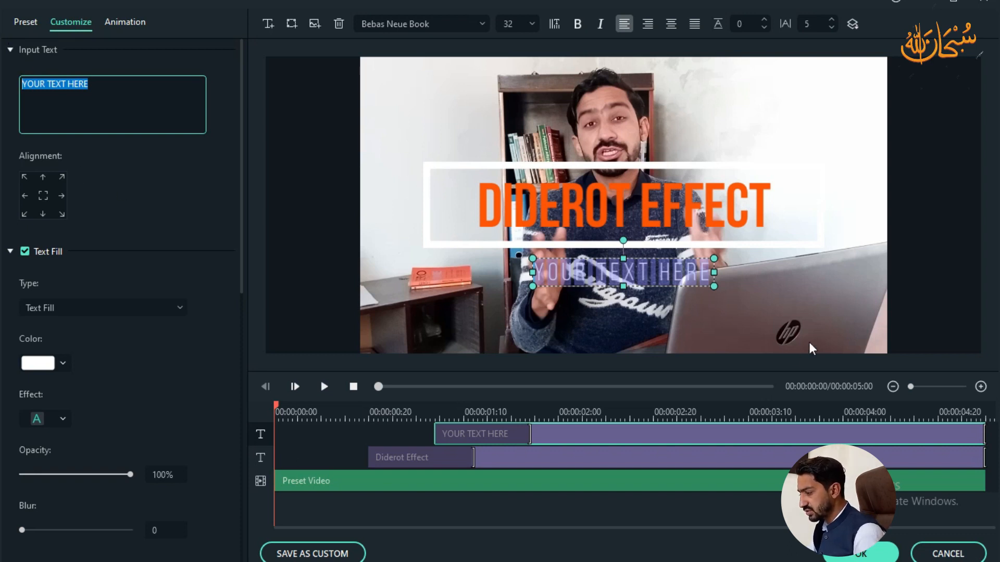
pyautogui.click(654, 264)
pyautogui.click(686, 276)
pyautogui.click(707, 304)
pyautogui.click(690, 278)
pyautogui.click(692, 284)
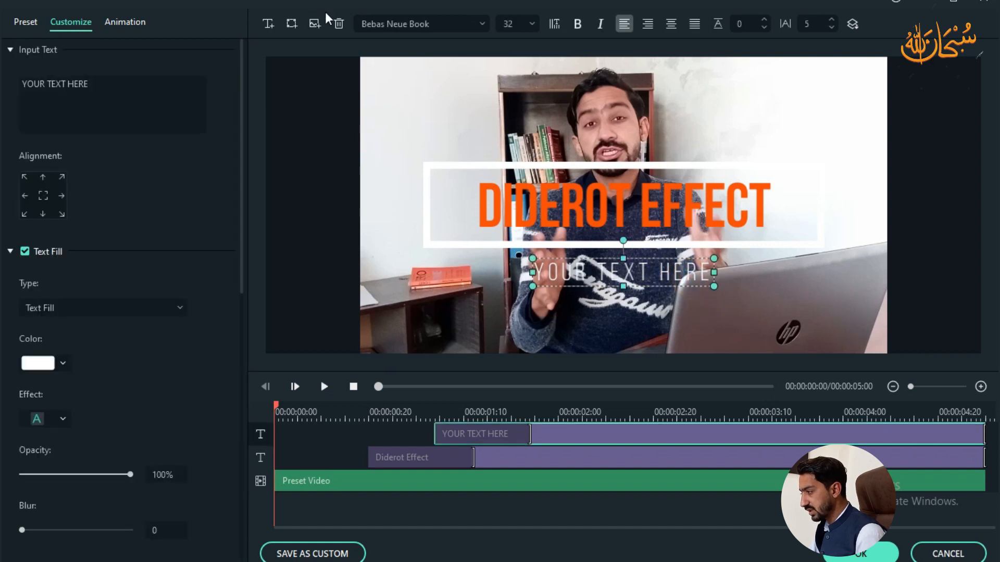
pyautogui.click(339, 24)
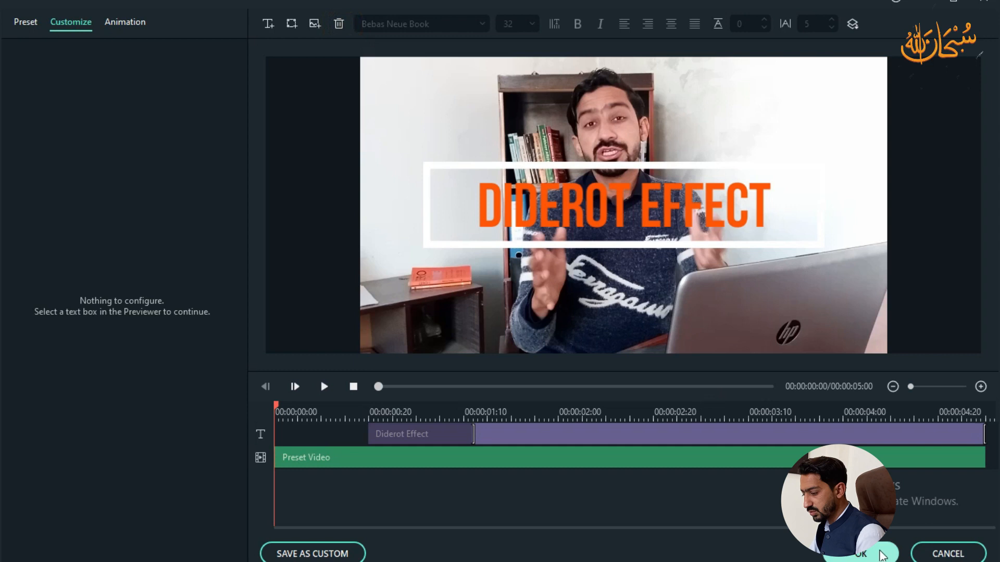
pyautogui.click(880, 553)
# Step: Play the edited title over the video and trim the end of the Title 2 clip so it lasts about 1.5 seconds
pyautogui.moveTo(164, 331); pyautogui.dragTo(116, 341)
pyautogui.press('space')
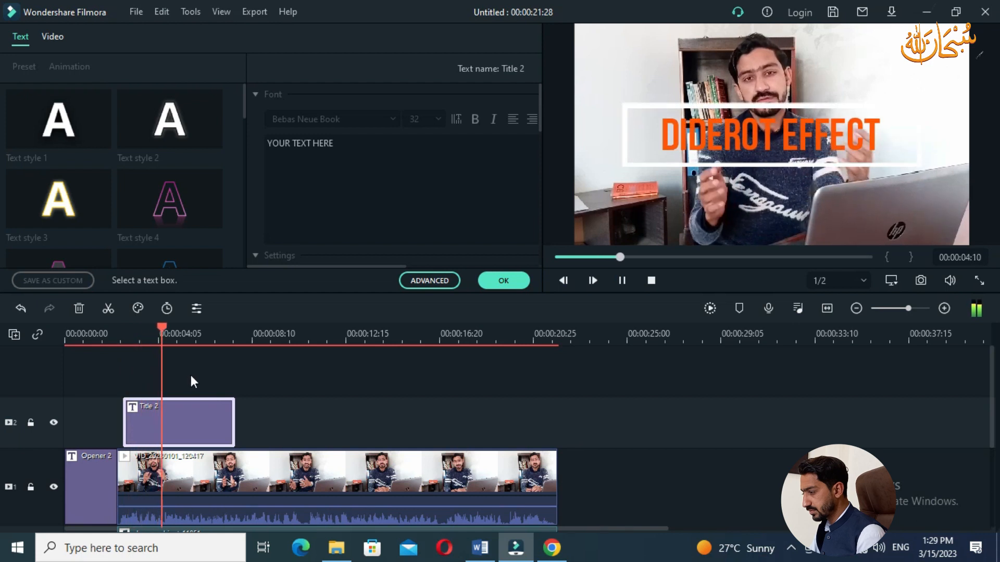
pyautogui.click(201, 433)
pyautogui.moveTo(236, 434); pyautogui.dragTo(155, 434)
# Step: Play the shortened Title 2 clip twice from just before its start and close its text settings
pyautogui.moveTo(171, 332); pyautogui.dragTo(122, 334)
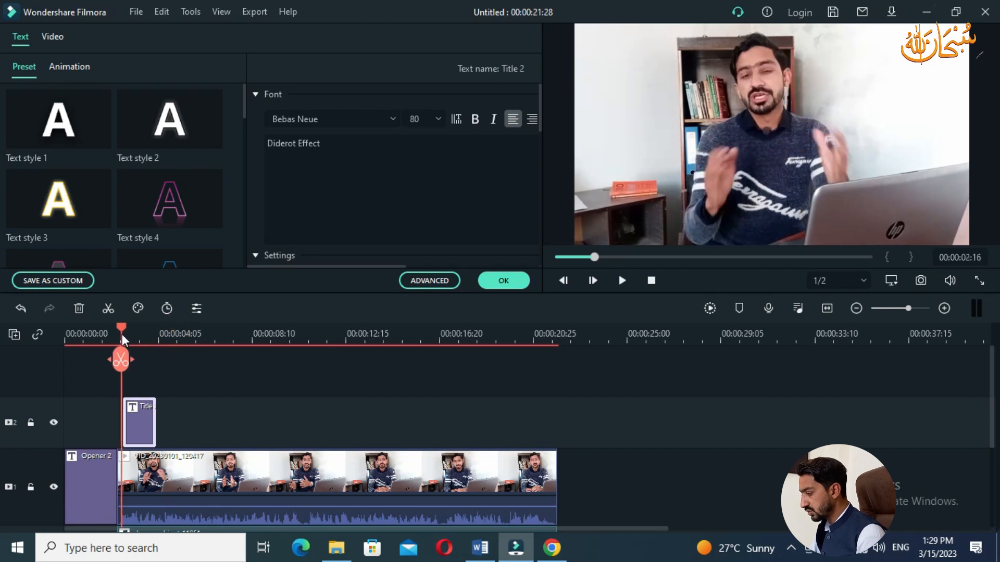
pyautogui.press('space')
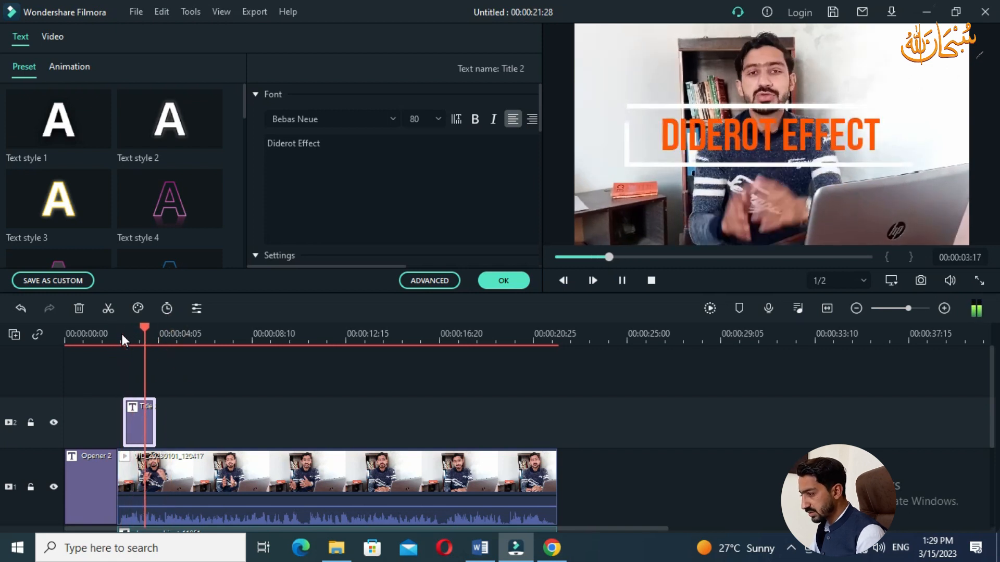
pyautogui.moveTo(159, 335); pyautogui.dragTo(124, 336)
pyautogui.press('space')
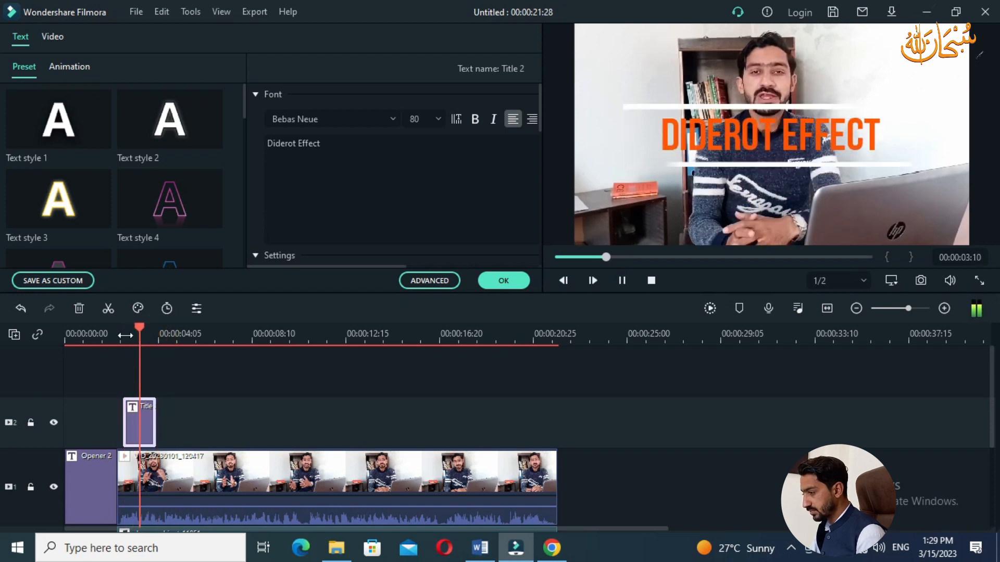
pyautogui.press('space')
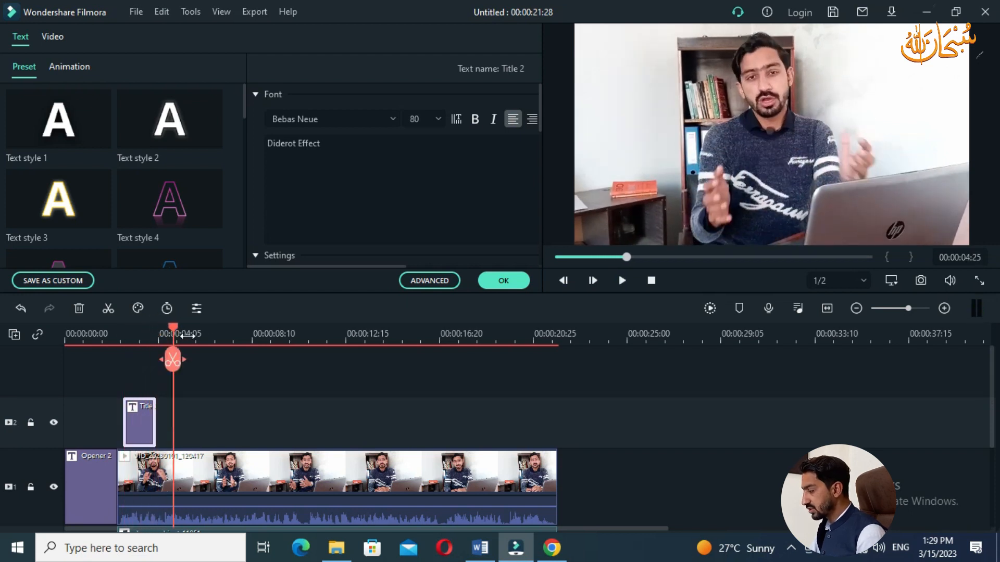
pyautogui.click(499, 276)
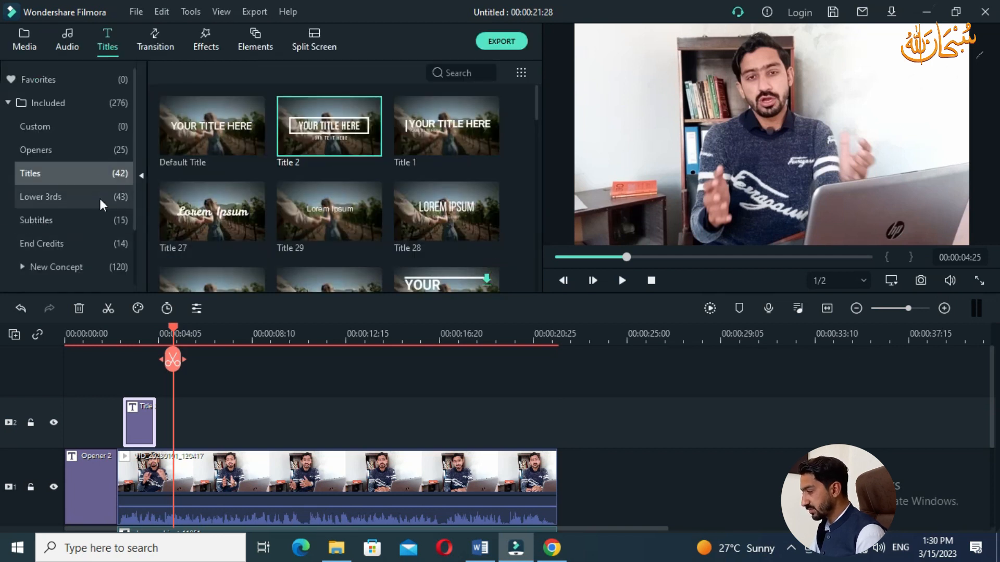
# Step: Browse the title presets, place Title 7 on the upper track after the Title 2 clip, preview it and open its text settings
pyautogui.scroll(-5, 334, 177)
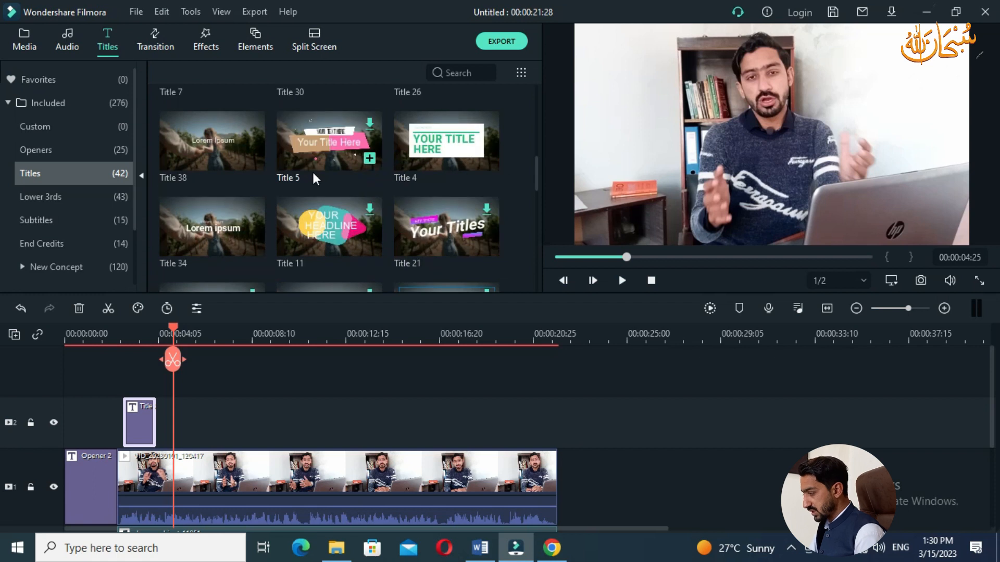
pyautogui.scroll(3, 339, 195)
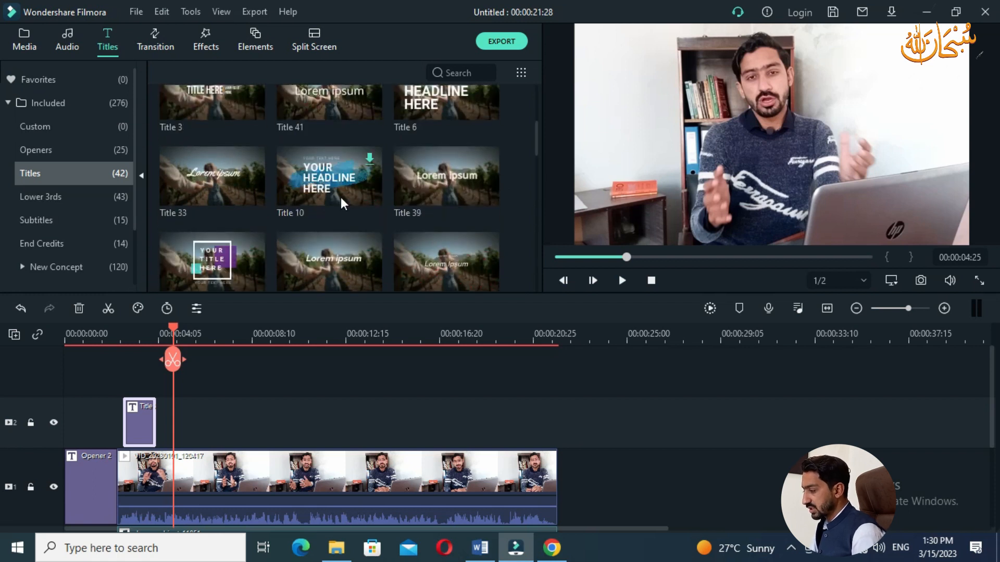
pyautogui.scroll(-3, 292, 234)
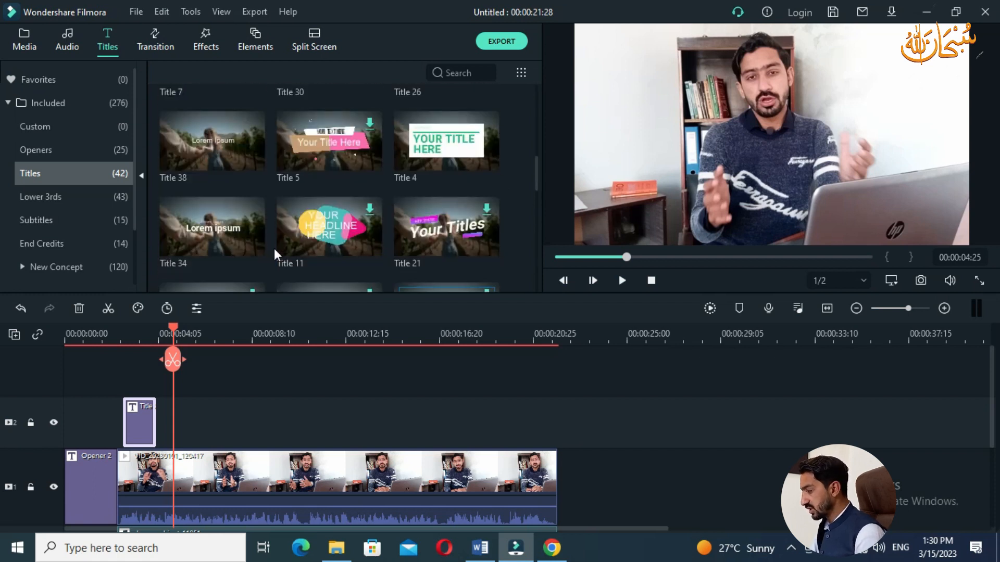
pyautogui.scroll(3, 276, 240)
pyautogui.moveTo(236, 283); pyautogui.dragTo(170, 417)
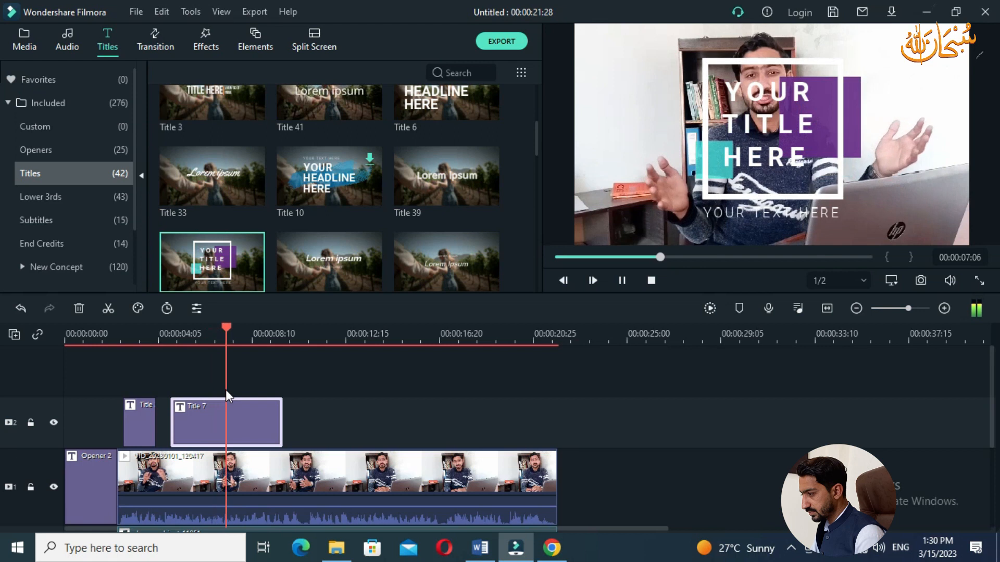
pyautogui.press('space')
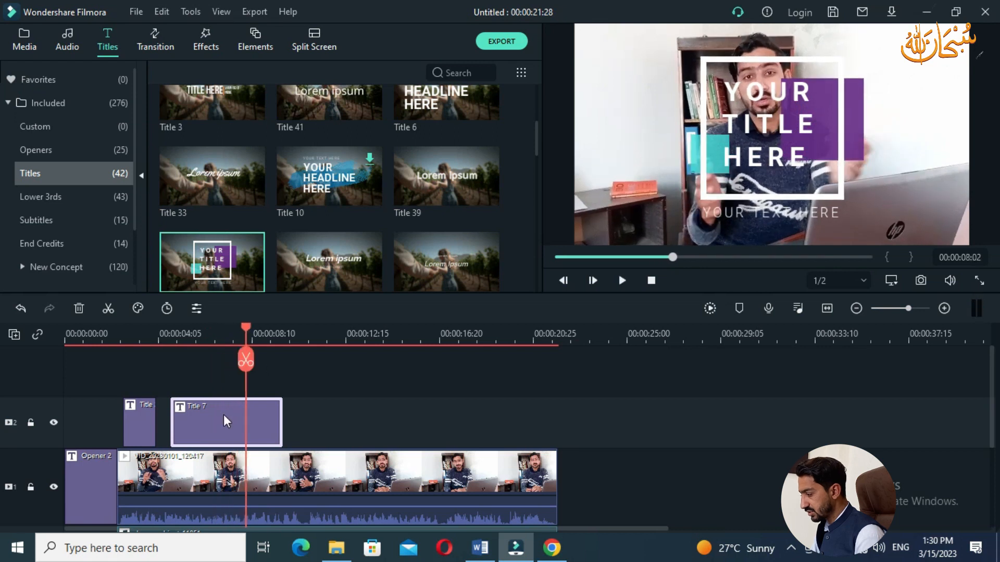
pyautogui.doubleClick(224, 414)
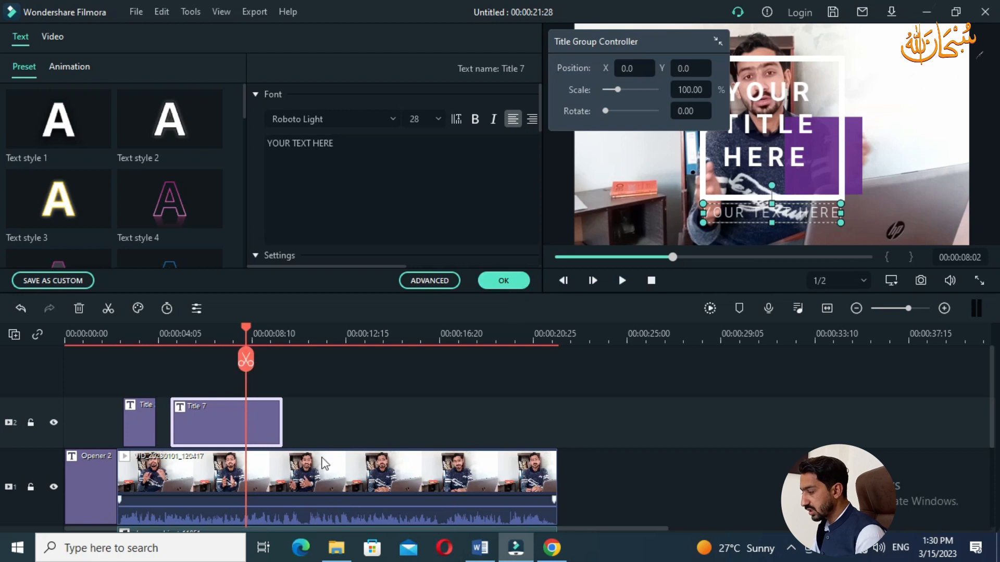
# Step: Undo the addition of the Title 7 clip and close the text settings
pyautogui.click(319, 417)
pyautogui.click(217, 420)
pyautogui.hotkey('ctrl', 'z')
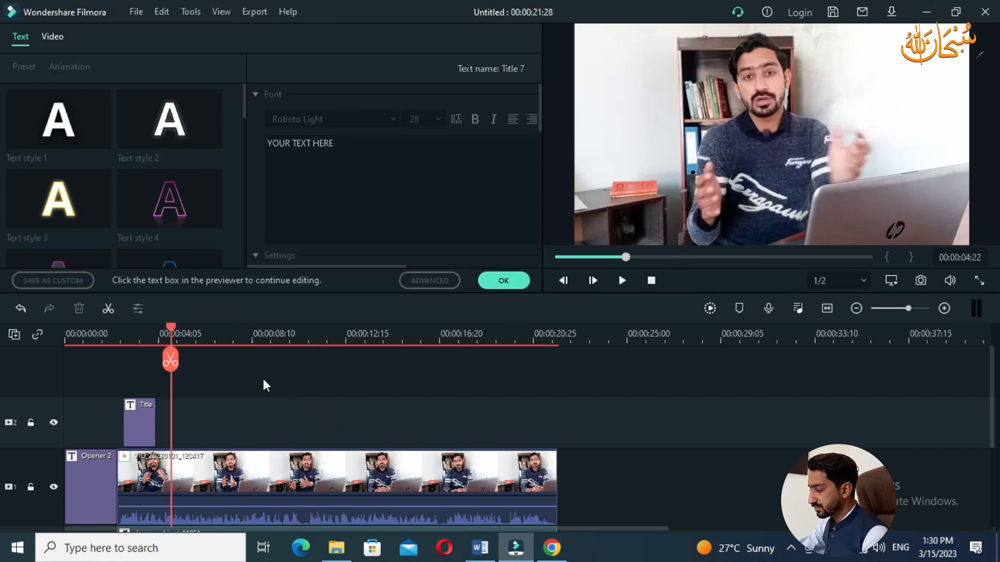
pyautogui.click(489, 283)
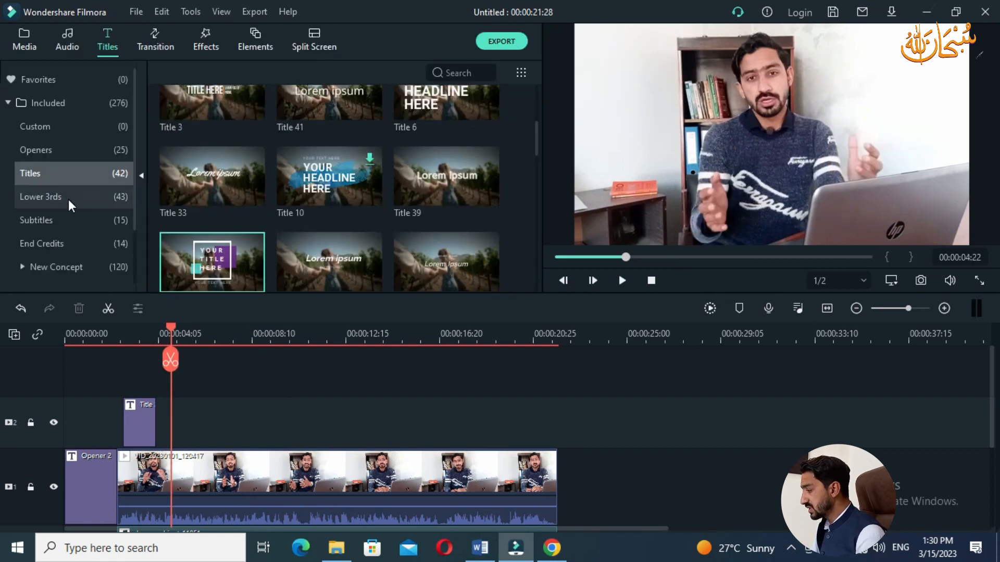
# Step: Browse the Lower 3rds presets, add Lower Third 2 on the upper track at 00:00:04:22, after the Title 2 clip, and preview it
pyautogui.click(68, 199)
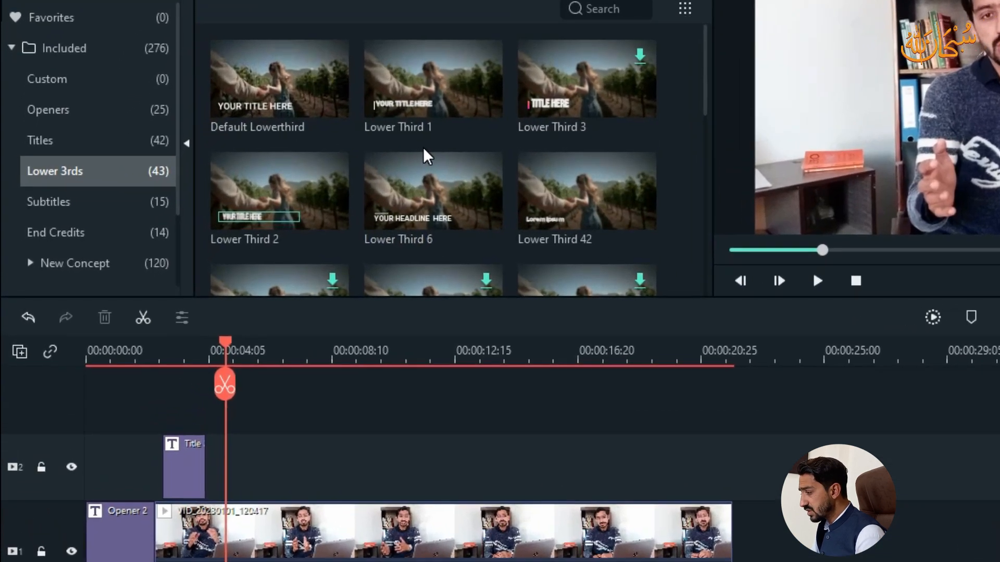
pyautogui.scroll(-5, 323, 186)
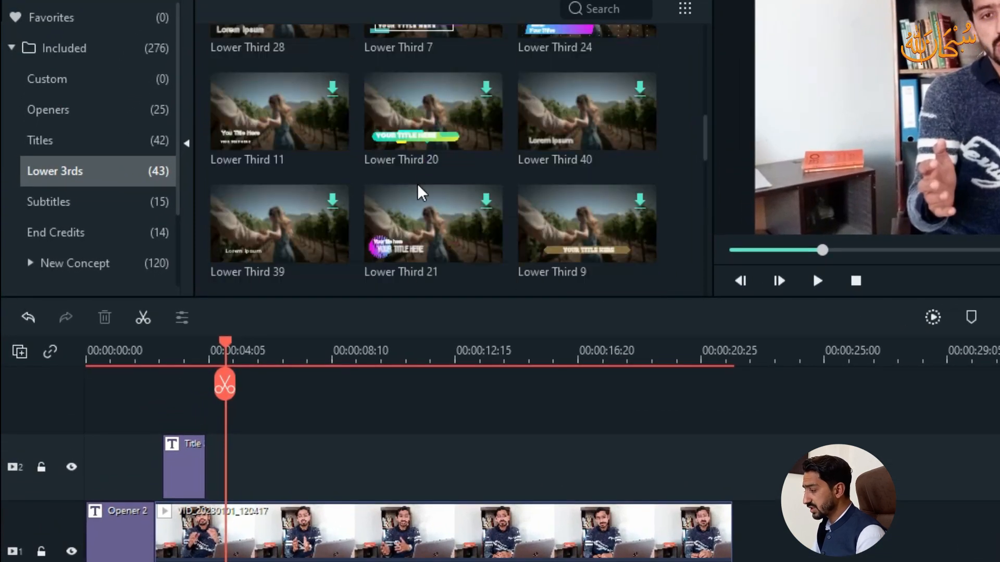
pyautogui.scroll(-4, 414, 147)
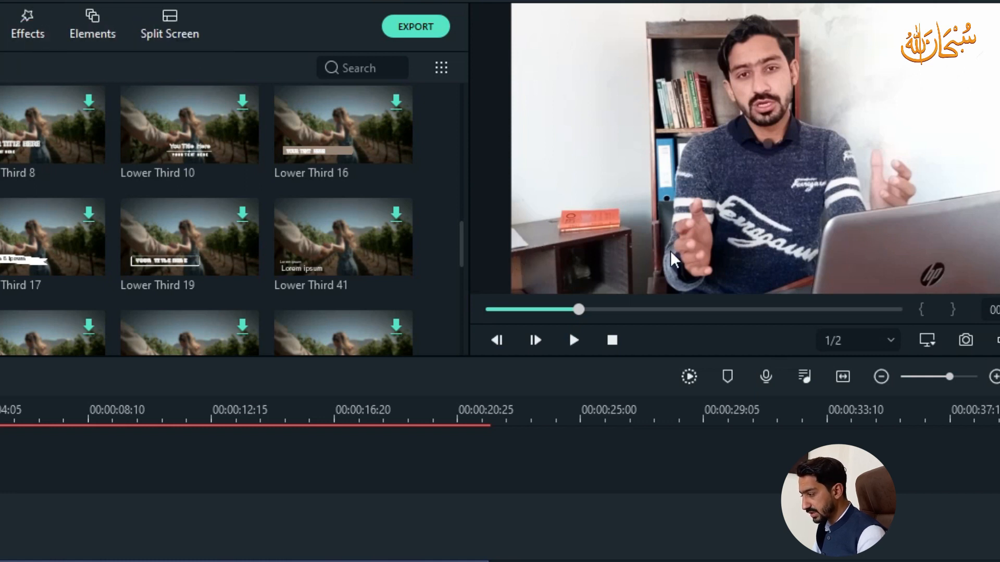
pyautogui.scroll(10, 111, 164)
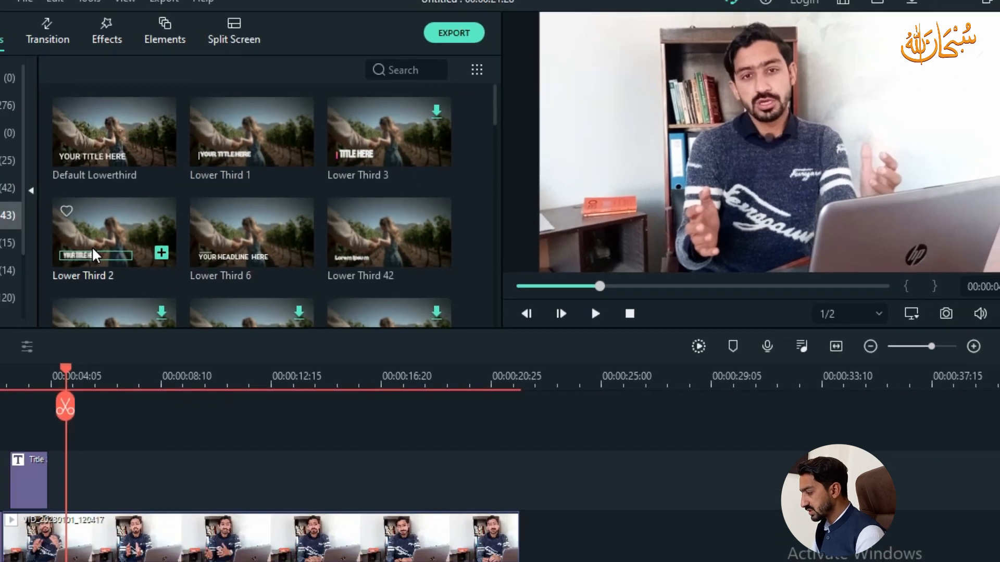
pyautogui.moveTo(91, 246); pyautogui.dragTo(64, 474)
pyautogui.moveTo(170, 418); pyautogui.dragTo(170, 420)
pyautogui.press('space')
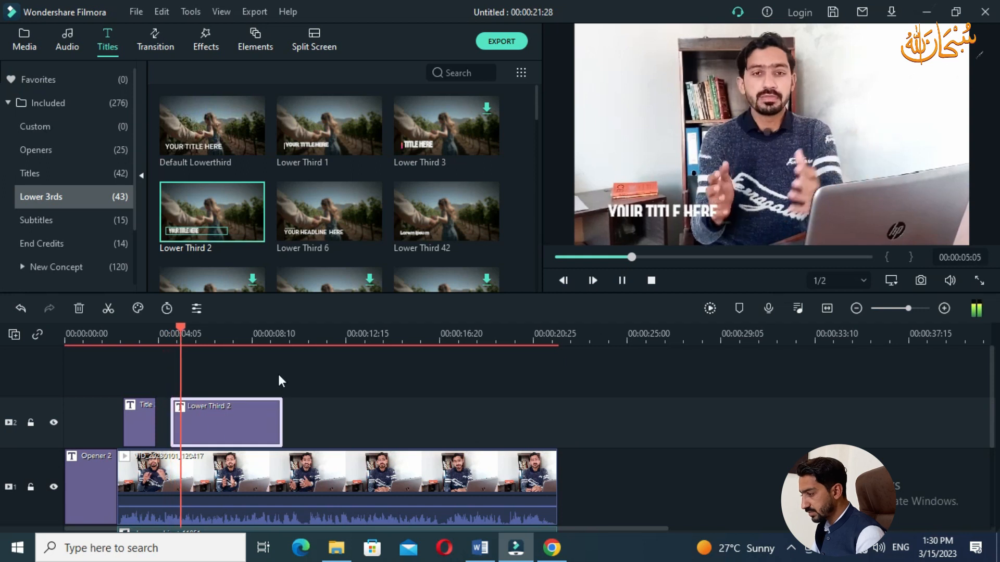
# Step: Replace the Lower Third 2 placeholder text with the presenter's full name and return the playhead to just before the clip
pyautogui.doubleClick(258, 412)
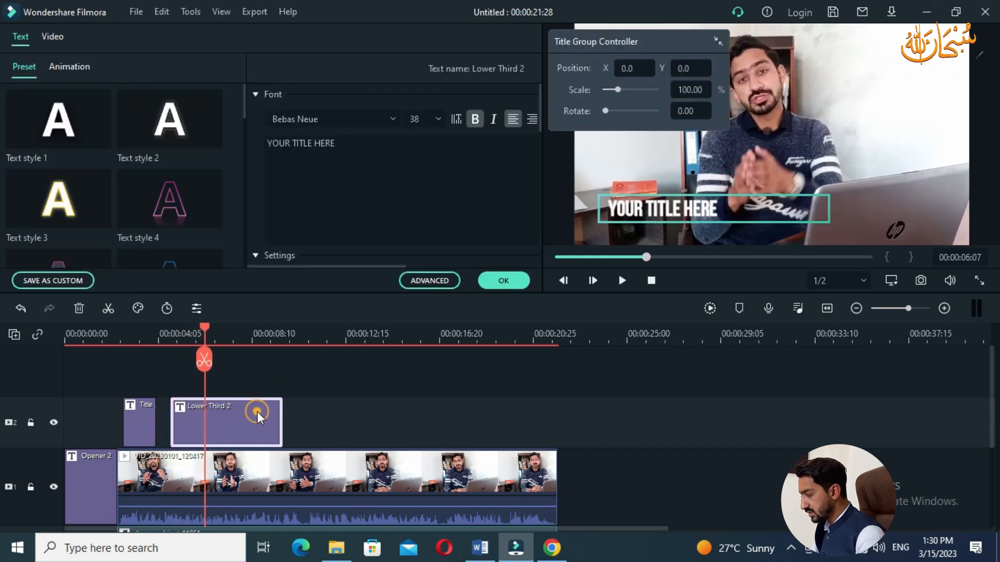
pyautogui.click(358, 151)
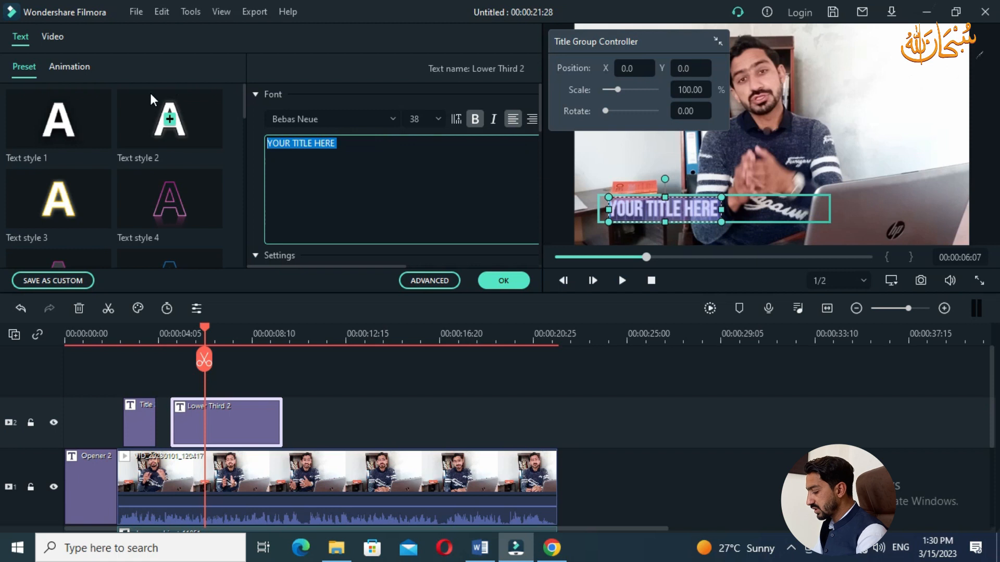
pyautogui.write('Asad Ali')
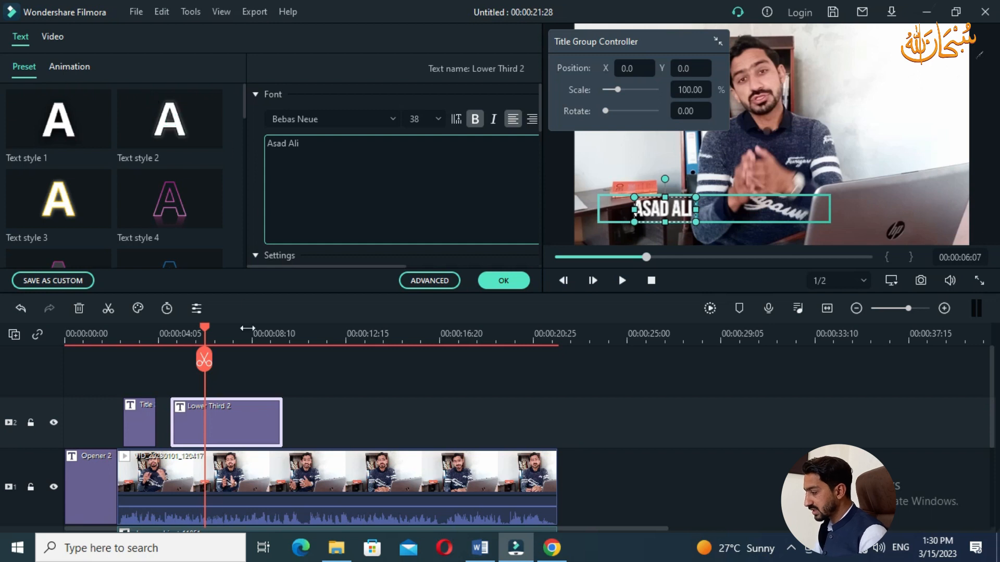
pyautogui.moveTo(208, 336); pyautogui.dragTo(167, 333)
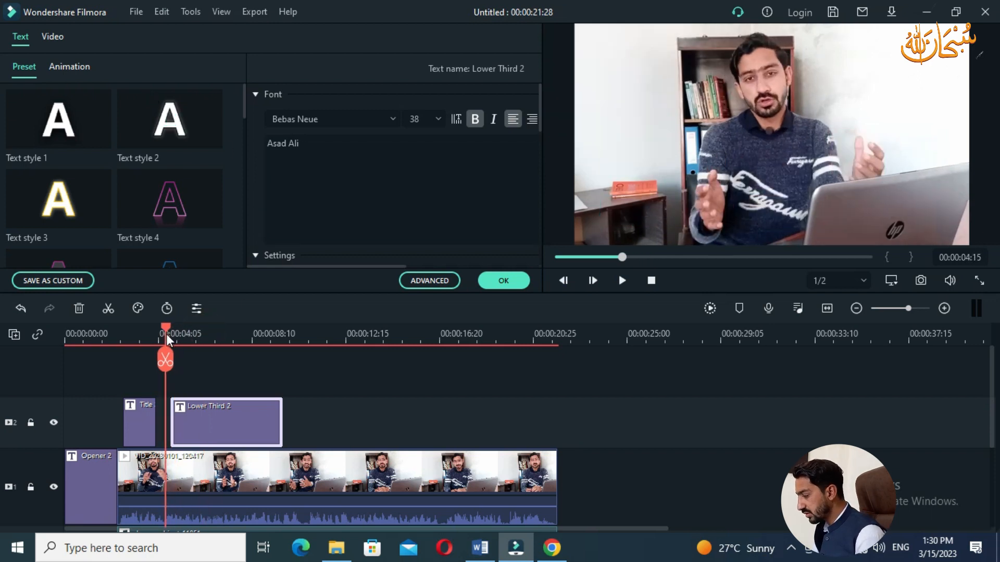
# Step: Preview Lower Third 2, then narrow its rectangular frame around the name and lower it in the advanced text editor
pyautogui.press('space')
pyautogui.press('space')
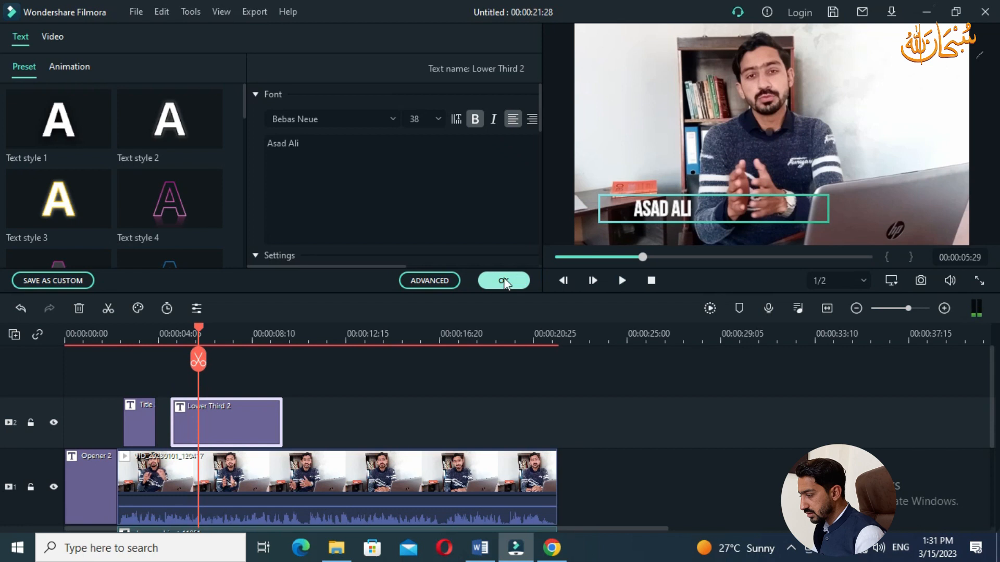
pyautogui.click(450, 281)
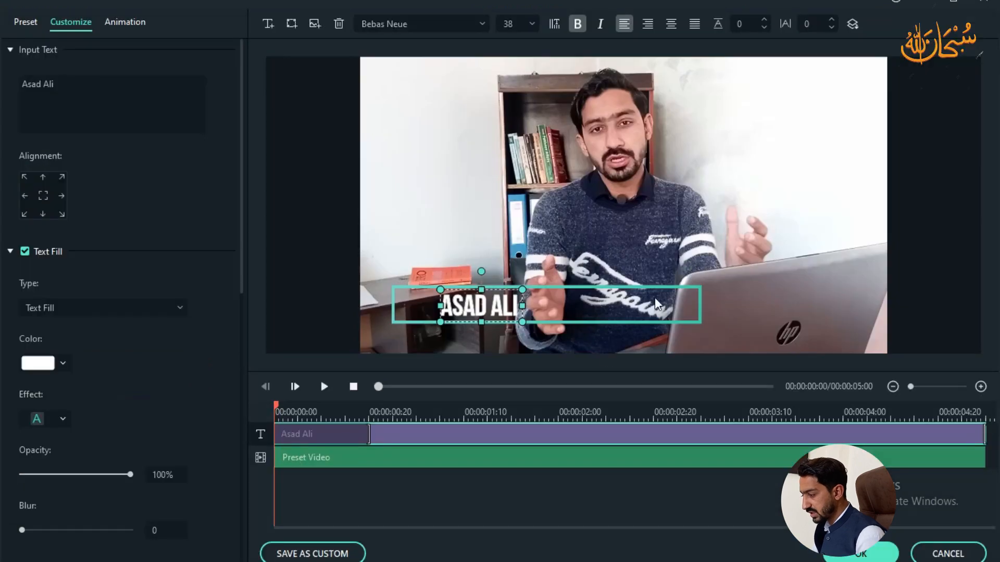
pyautogui.click(676, 304)
pyautogui.moveTo(706, 305); pyautogui.dragTo(527, 309)
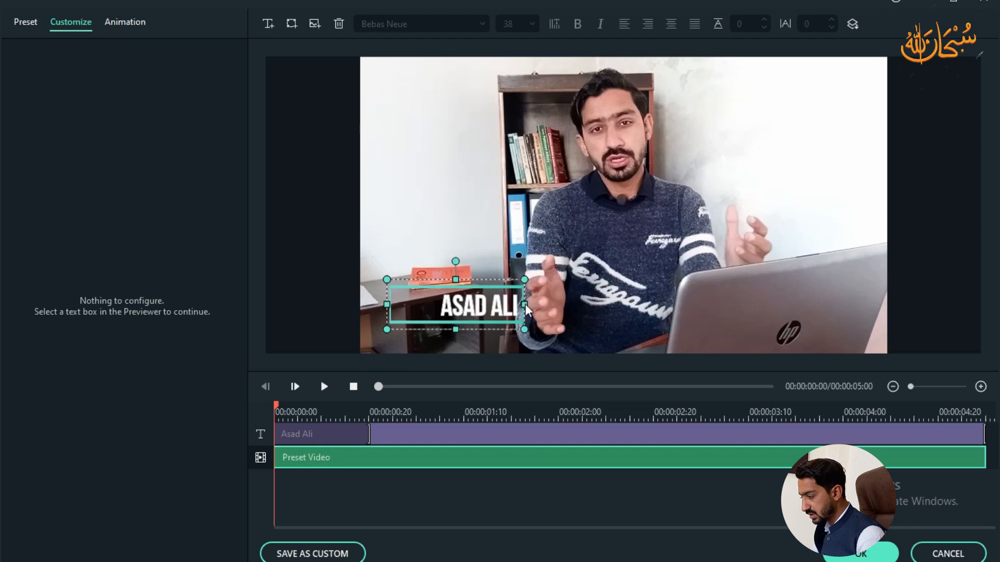
pyautogui.moveTo(388, 307); pyautogui.dragTo(428, 316)
pyautogui.moveTo(484, 288); pyautogui.dragTo(482, 315)
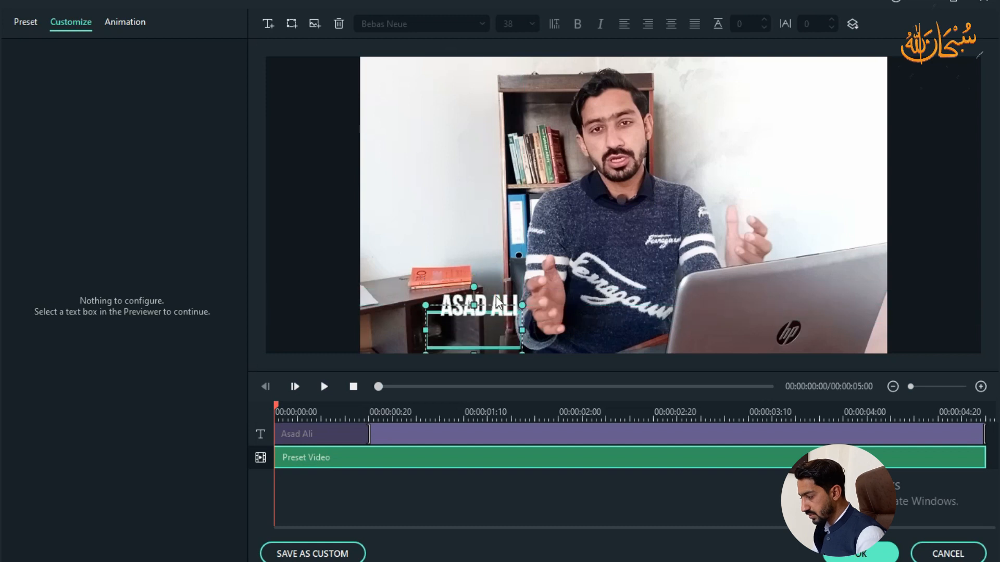
# Step: Nudge the name text down and left until it sits inside the lowered frame, and apply the Lower Third 2 changes
pyautogui.click(497, 293)
pyautogui.press('Down')
pyautogui.press('Down')
pyautogui.press('Down')
pyautogui.press('Down')
pyautogui.press('Down')
pyautogui.press('Down')
pyautogui.press('Down')
pyautogui.press('Down')
pyautogui.press('Down')
pyautogui.press('Down')
pyautogui.press('Down')
pyautogui.press('Down')
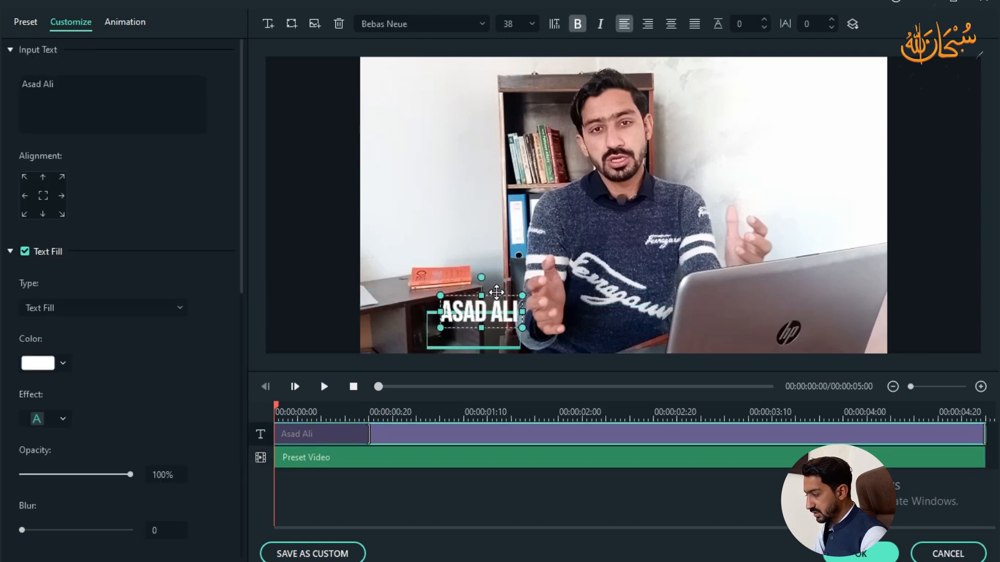
pyautogui.press('Down')
pyautogui.press('Down')
pyautogui.press('Left')
pyautogui.press('Left')
pyautogui.press('Left')
pyautogui.press('Left')
pyautogui.press('Left')
pyautogui.press('Left')
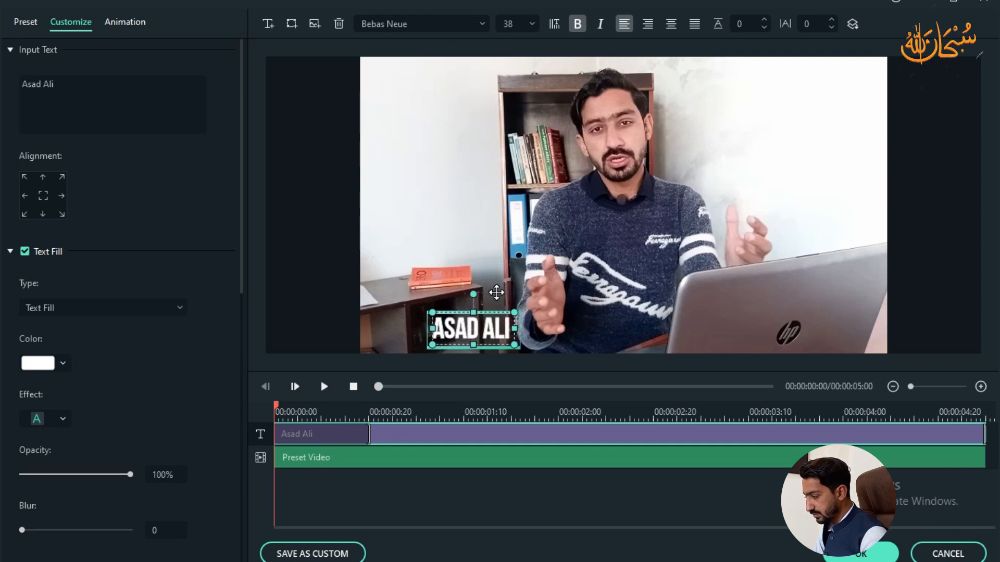
pyautogui.click(864, 554)
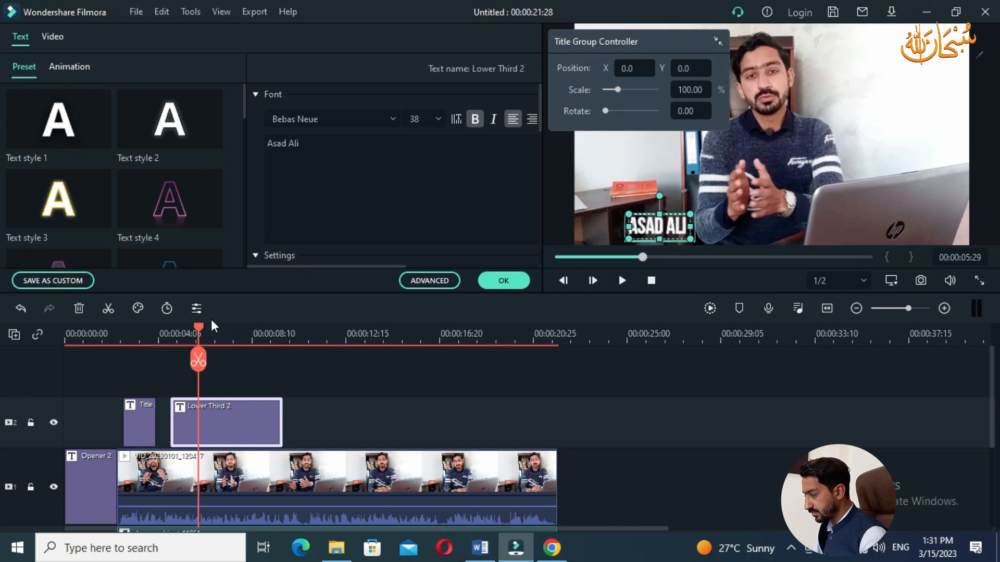
# Step: Play the edited Lower Third 2 from just before its start and close its text settings
pyautogui.moveTo(199, 325); pyautogui.dragTo(158, 339)
pyautogui.press('space')
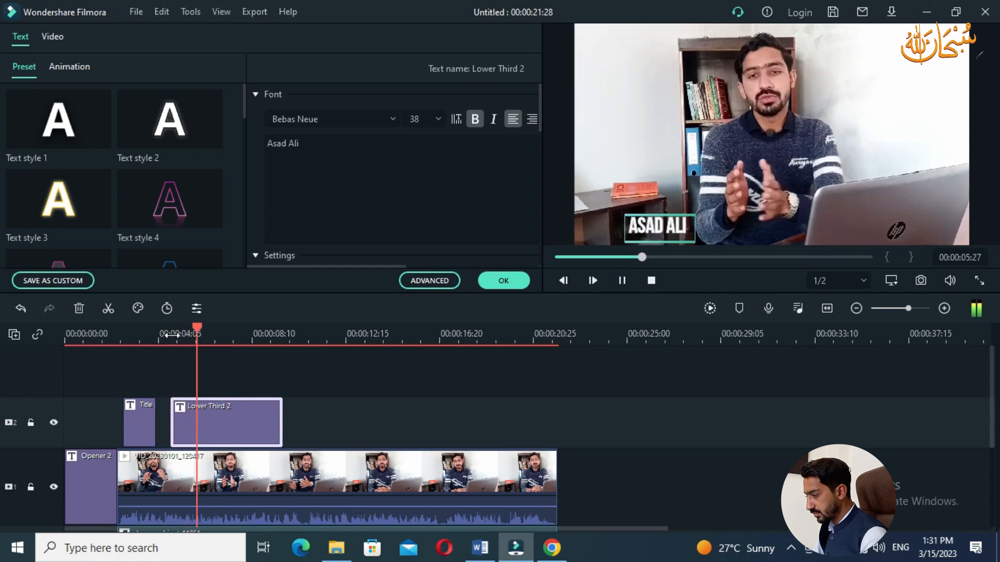
pyautogui.press('space')
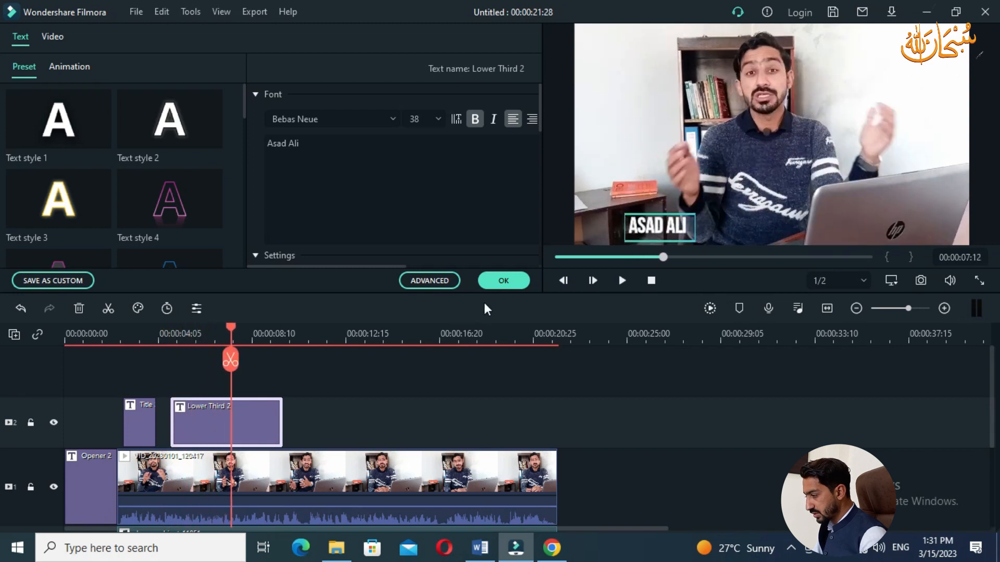
pyautogui.click(500, 281)
# Step: Find the pop-1 sound in the project media and place it on the second audio track near the start of Lower Third 2
pyautogui.click(24, 42)
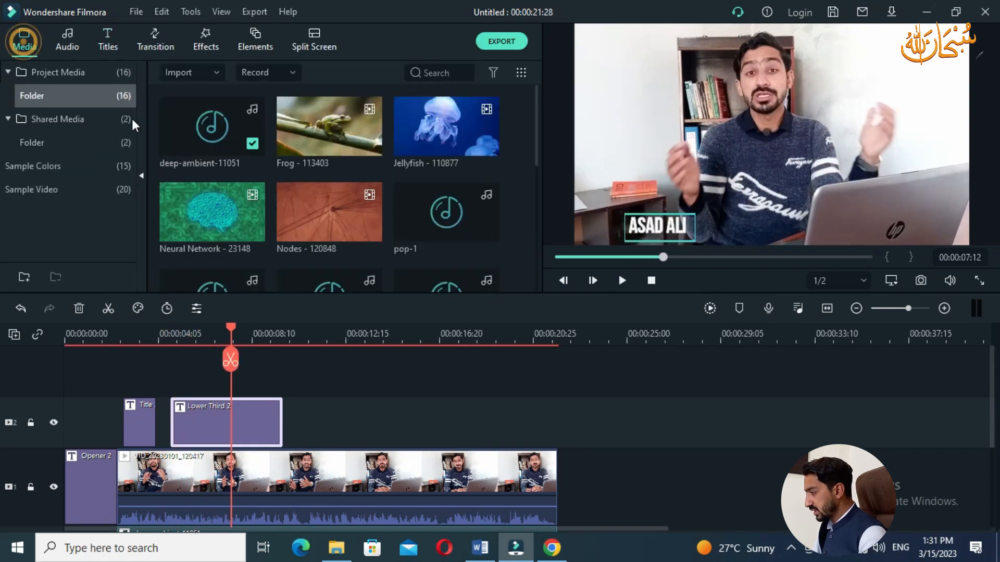
pyautogui.scroll(-5, 342, 214)
pyautogui.scroll(5, 343, 215)
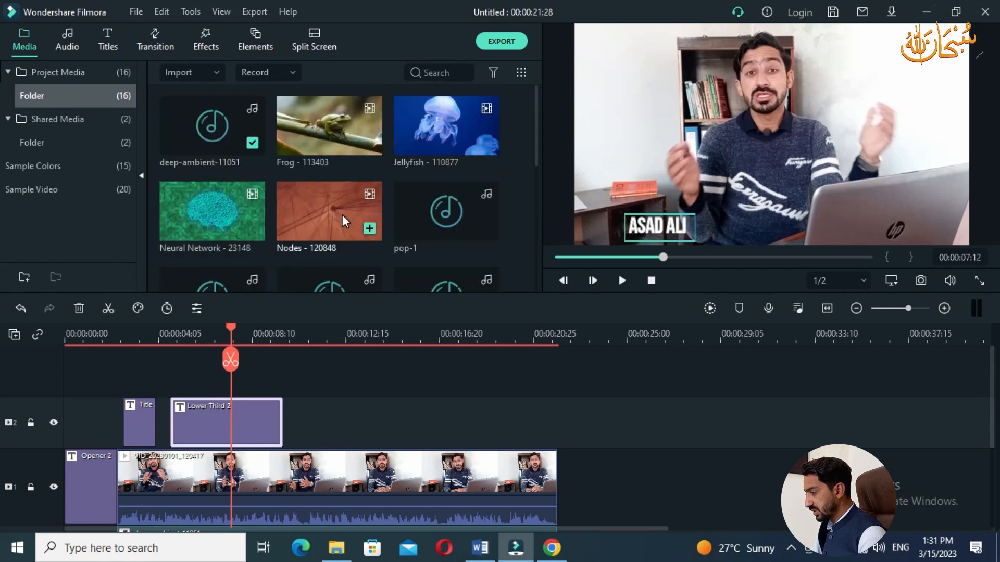
pyautogui.scroll(-5, 426, 230)
pyautogui.scroll(5, 426, 231)
pyautogui.click(428, 226)
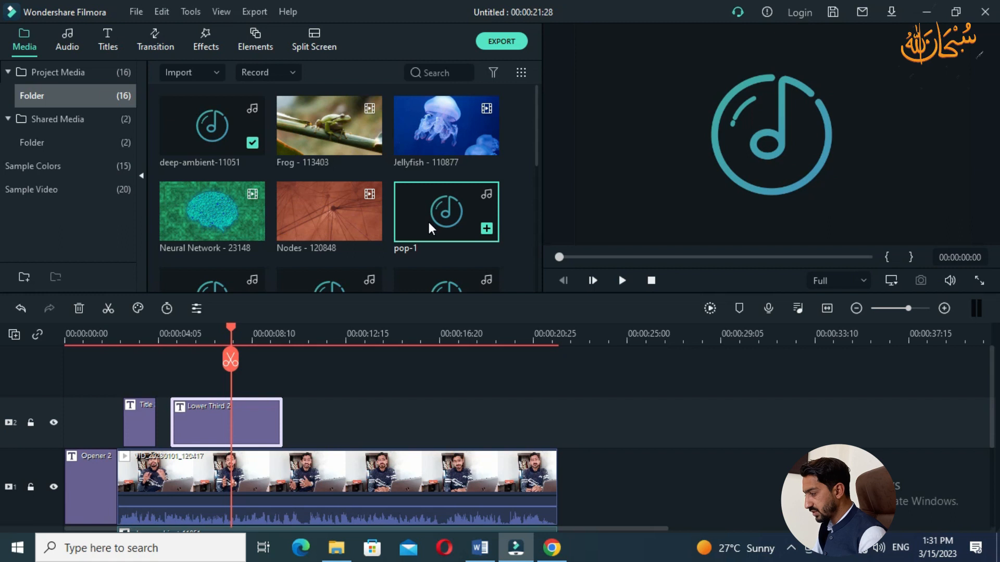
pyautogui.scroll(-5, 428, 228)
pyautogui.scroll(5, 432, 208)
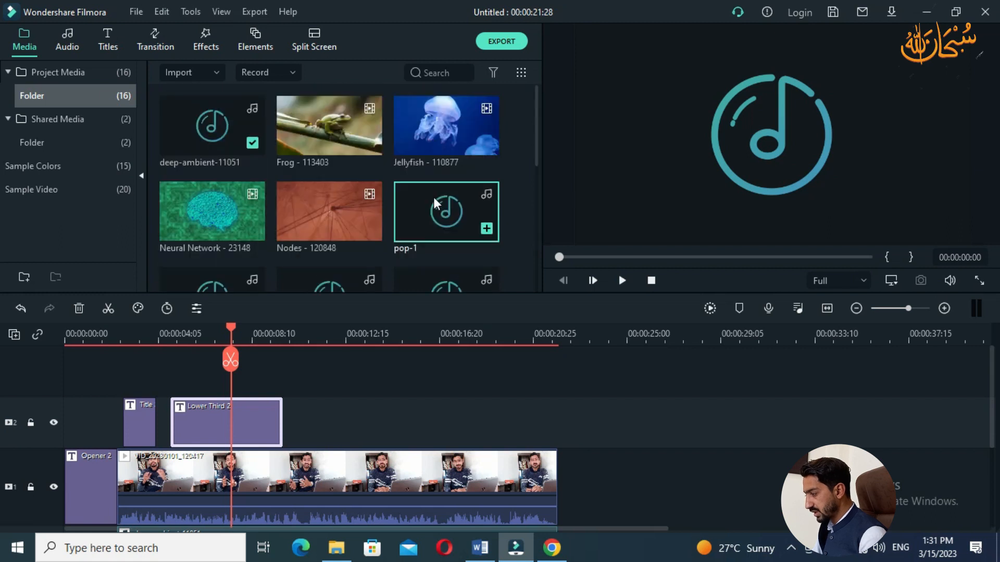
pyautogui.scroll(-2, 182, 443)
pyautogui.moveTo(175, 489); pyautogui.dragTo(176, 505)
# Step: Mute the deep-ambient-11051 music clip and play the timeline from just before Lower Third 2
pyautogui.moveTo(231, 341); pyautogui.dragTo(166, 341)
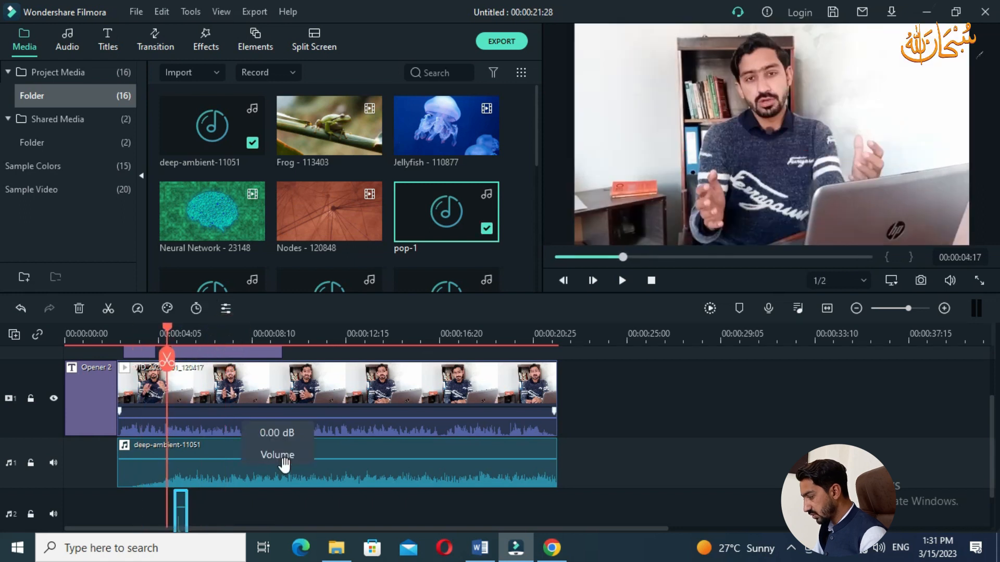
pyautogui.rightClick(284, 476)
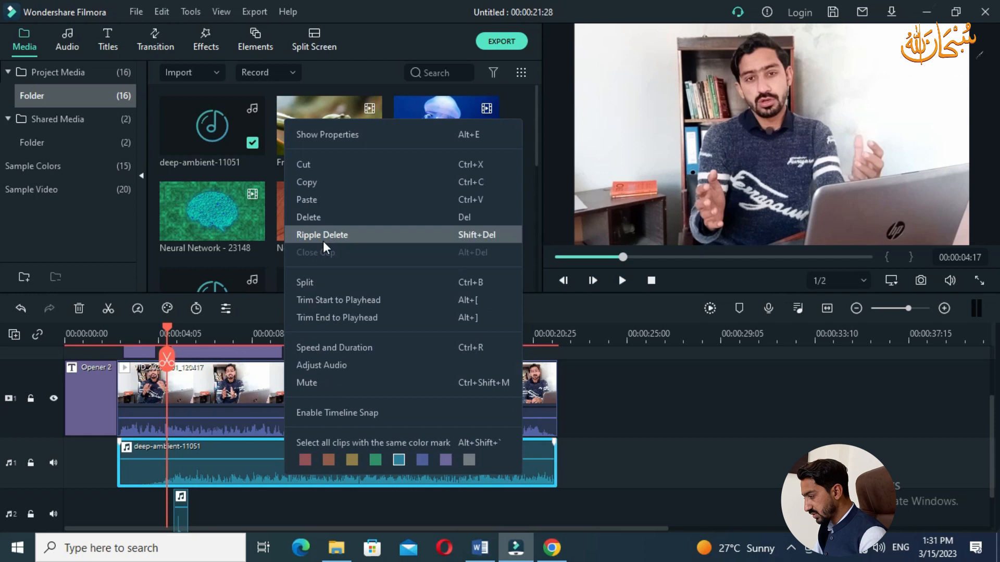
pyautogui.click(320, 379)
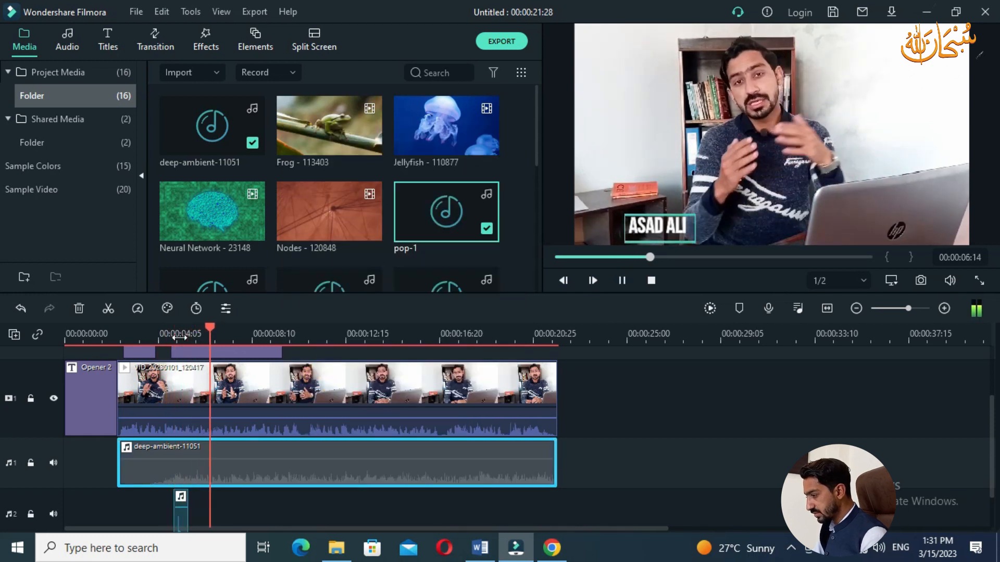
pyautogui.press('space')
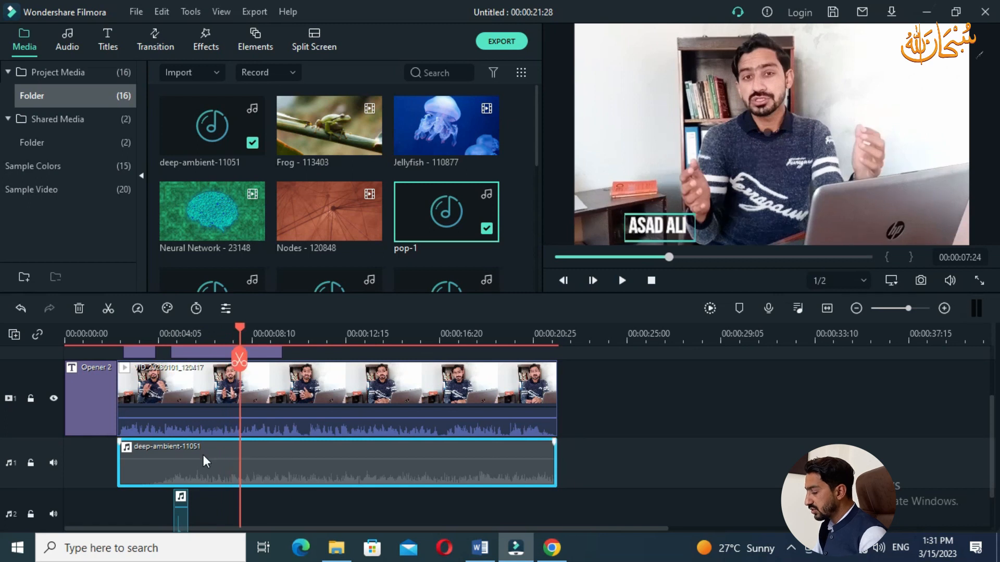
# Step: Delete the pop-1 sound from the second audio track
pyautogui.moveTo(214, 500); pyautogui.dragTo(151, 521)
pyautogui.press('Delete')
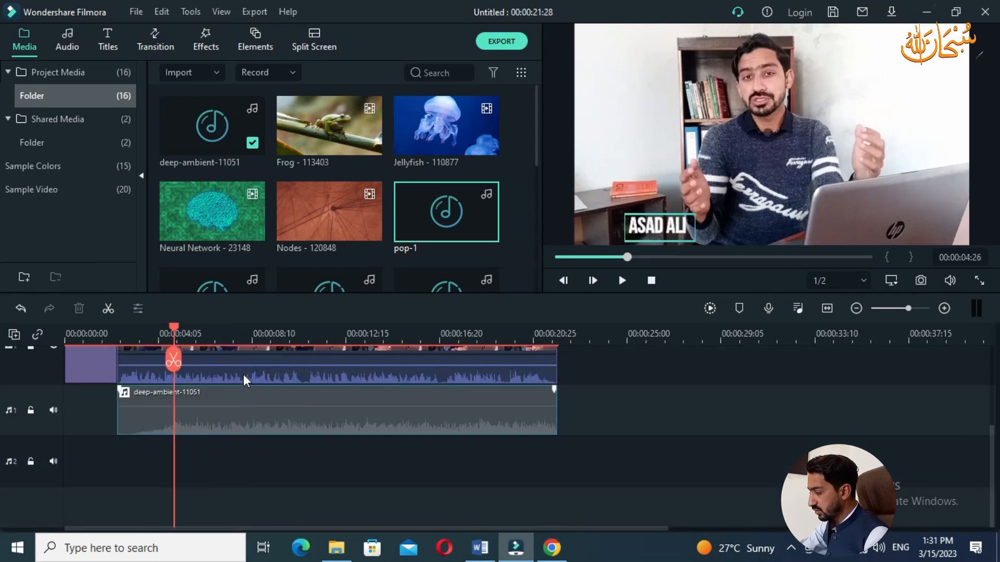
pyautogui.scroll(1, 243, 385)
pyautogui.scroll(1, 243, 384)
pyautogui.scroll(2, 281, 366)
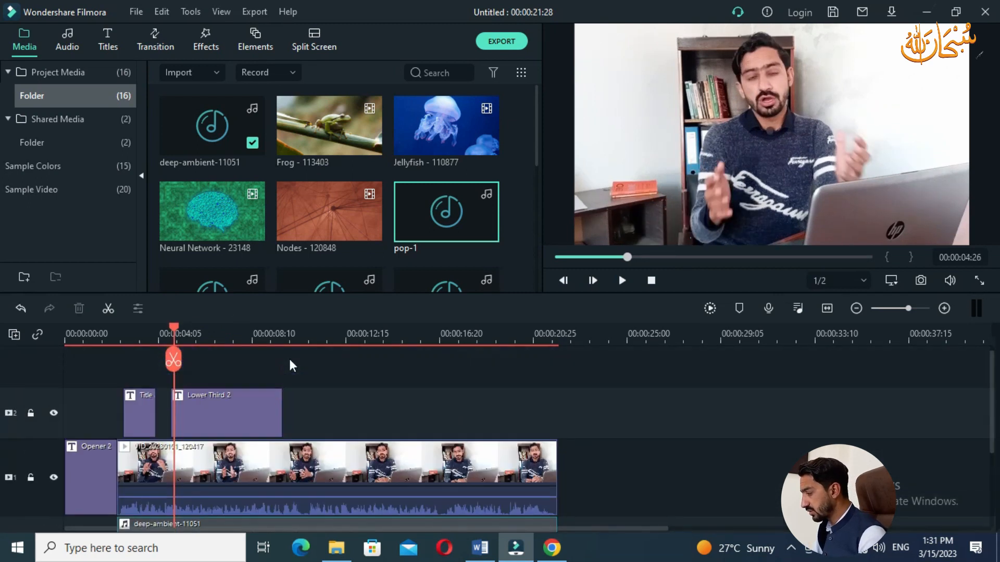
# Step: Delete the Lower Third 2 clip from the upper video track
pyautogui.moveTo(173, 336); pyautogui.dragTo(174, 333)
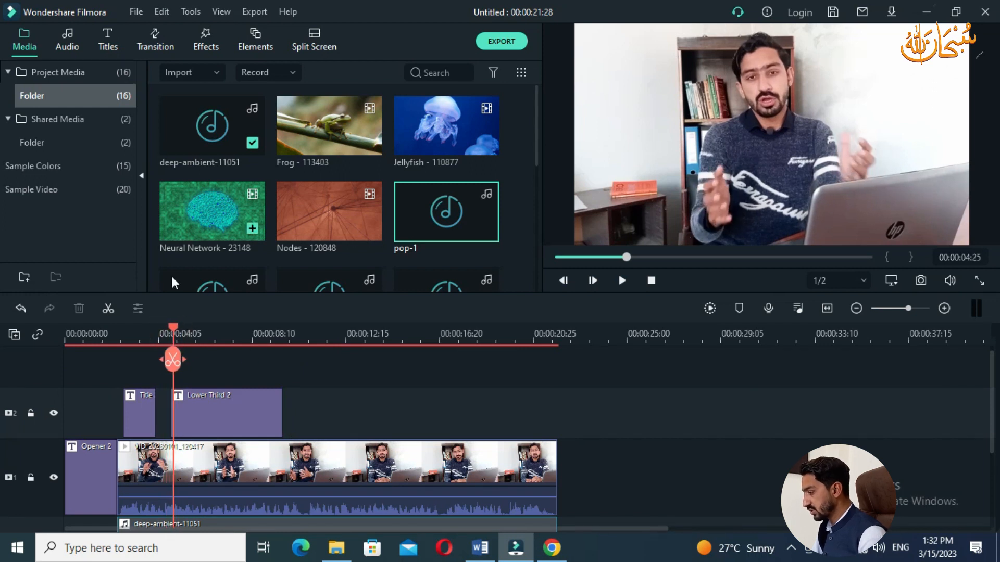
pyautogui.click(217, 412)
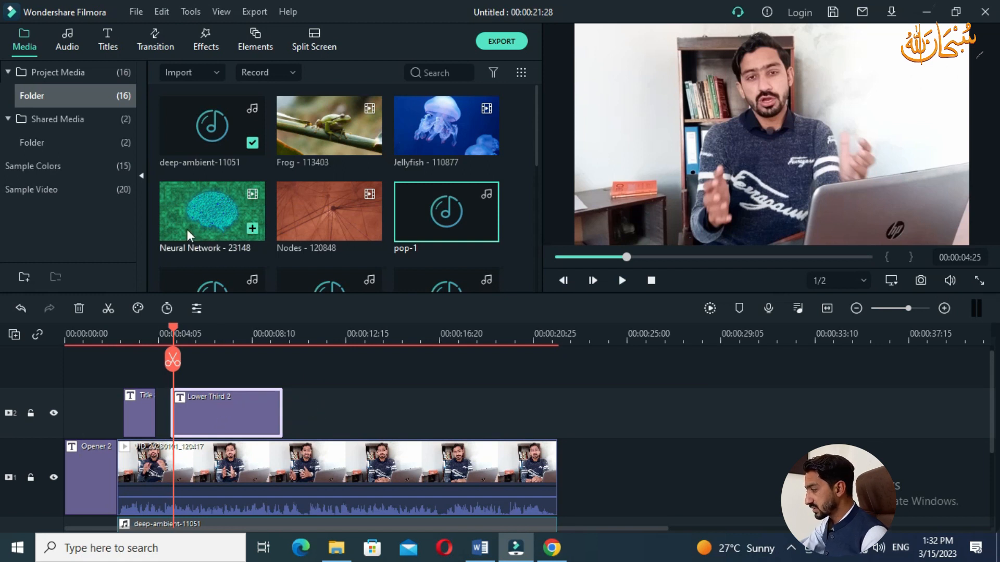
pyautogui.press('Delete')
# Step: Browse the Lower 3rds presets and preview several of them, including Default Lowerthird, Lower Third 6 and Lower Third 42
pyautogui.click(107, 40)
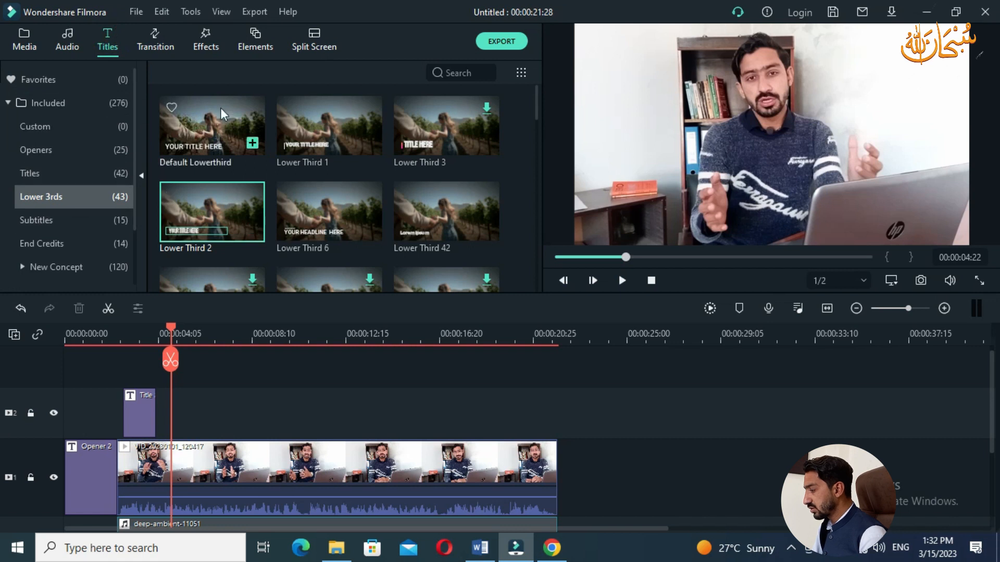
pyautogui.scroll(-5, 329, 151)
pyautogui.scroll(-3, 327, 164)
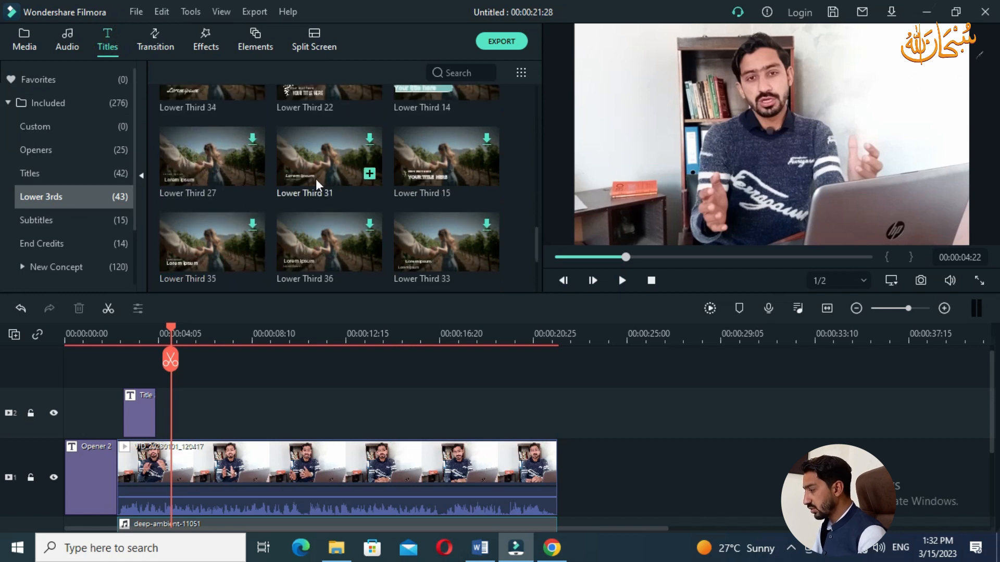
pyautogui.scroll(-3, 320, 182)
pyautogui.scroll(10, 338, 198)
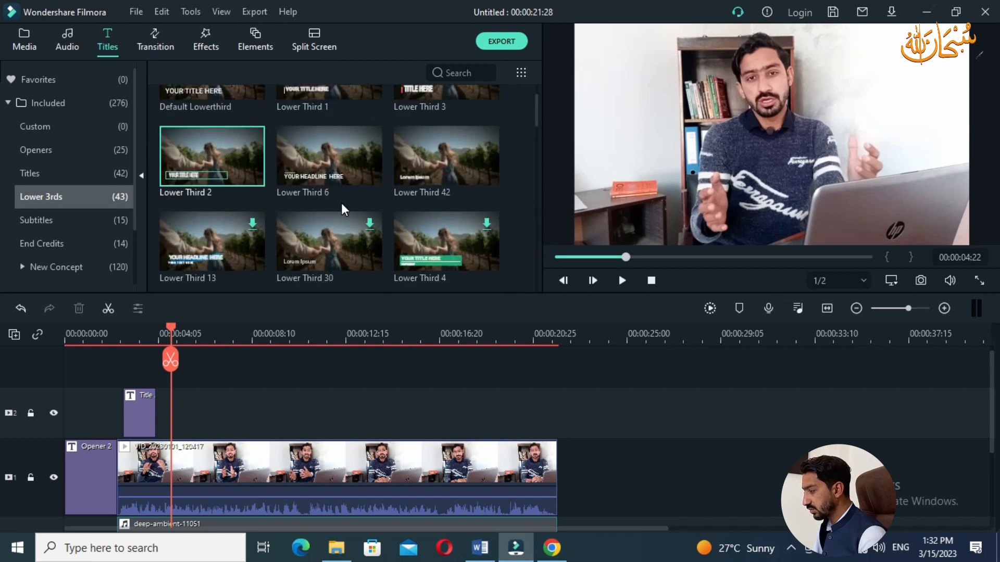
pyautogui.scroll(1, 341, 208)
pyautogui.click(315, 128)
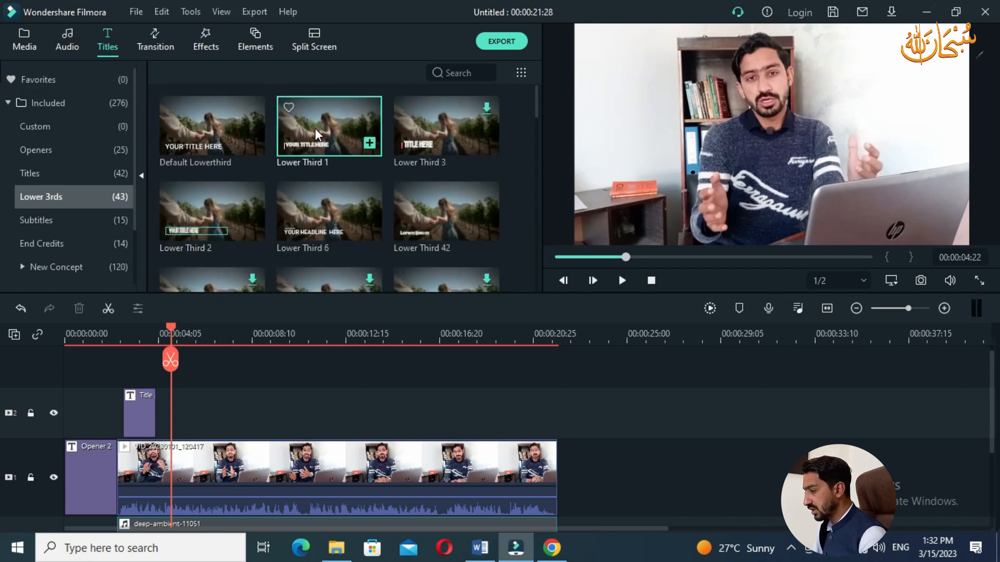
pyautogui.click(221, 132)
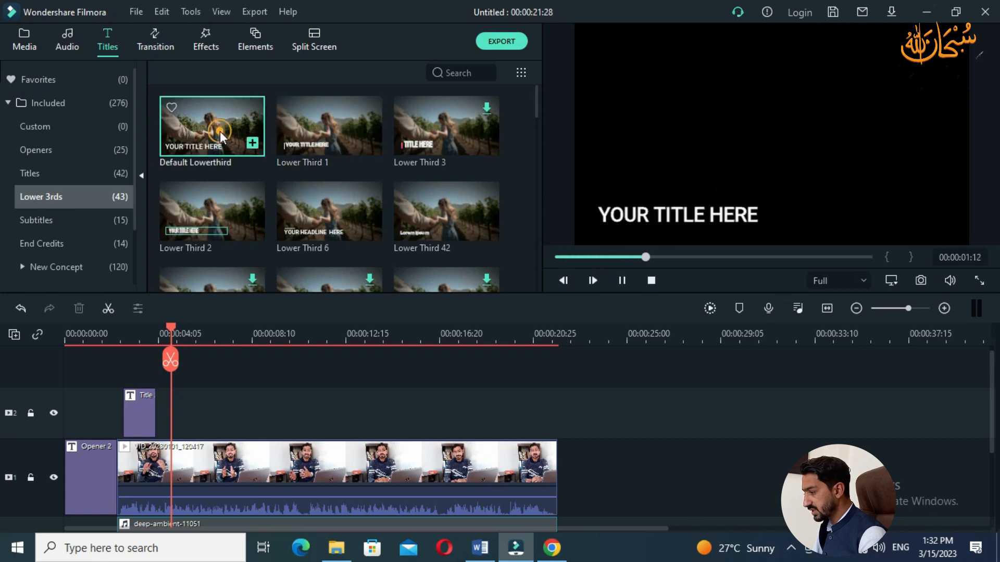
pyautogui.click(217, 216)
pyautogui.click(327, 214)
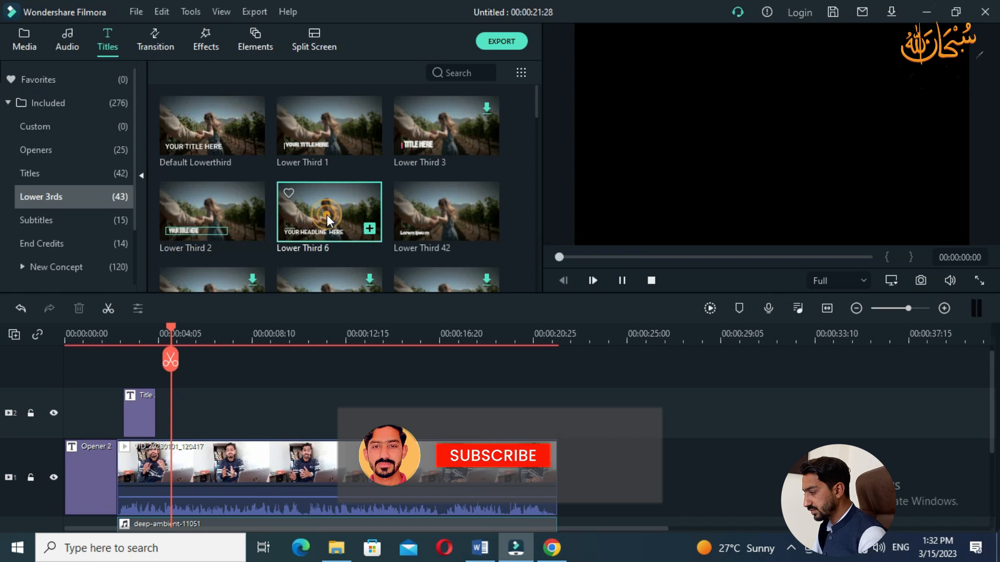
pyautogui.click(464, 226)
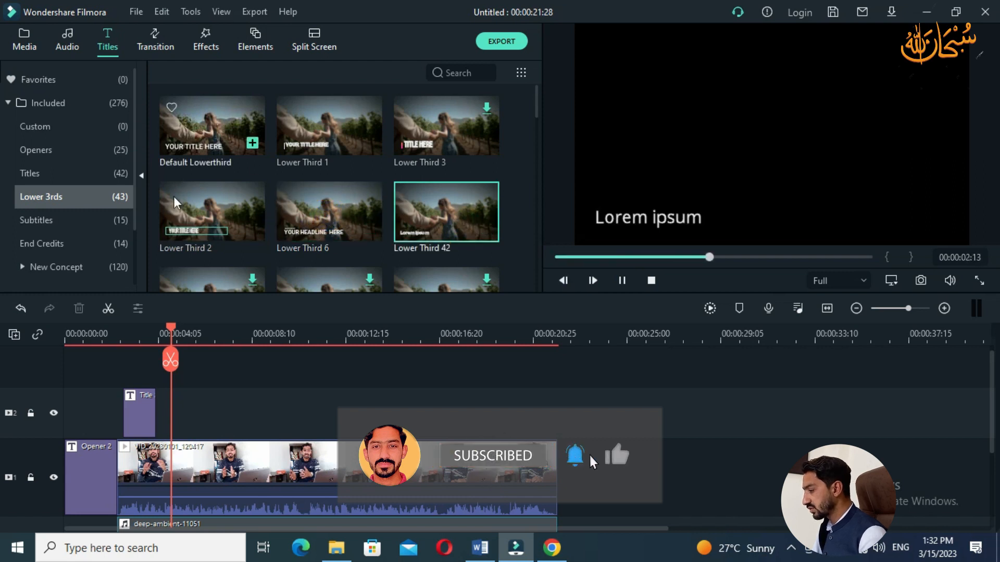
# Step: Add the Subtitle 1 preset to the upper video track just after the playhead at 00:00:04:22 and preview it
pyautogui.click(82, 221)
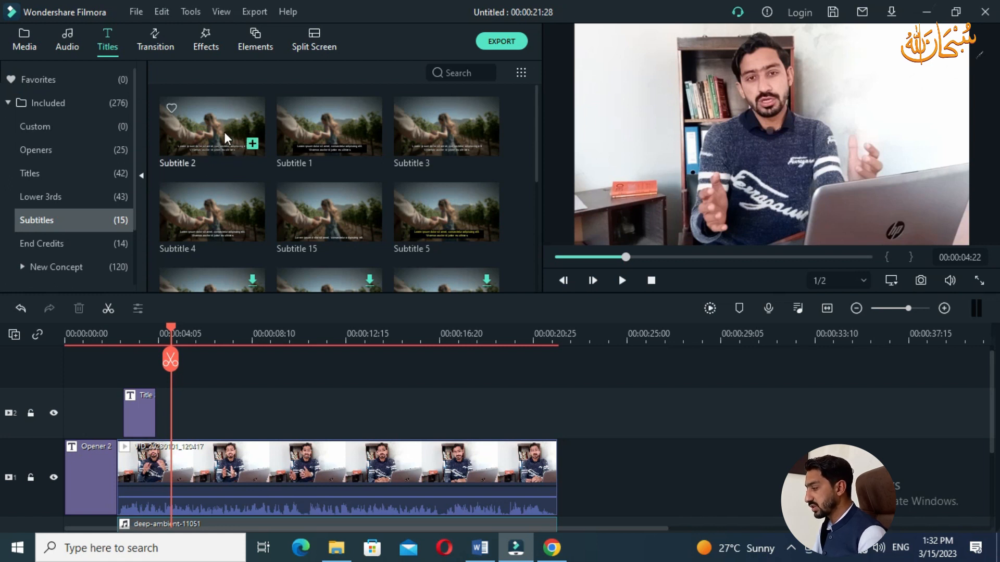
pyautogui.moveTo(329, 140); pyautogui.dragTo(177, 414)
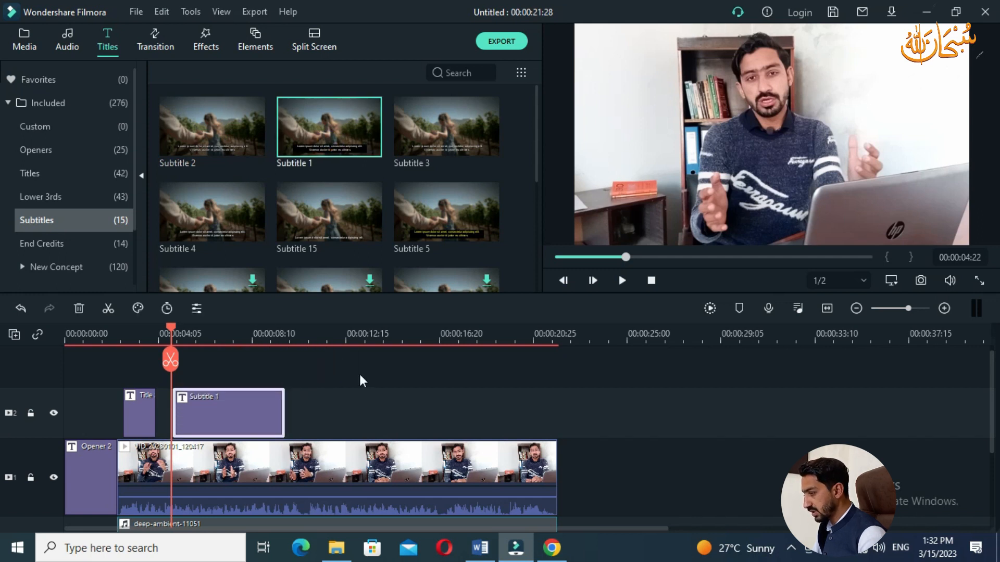
pyautogui.press('space')
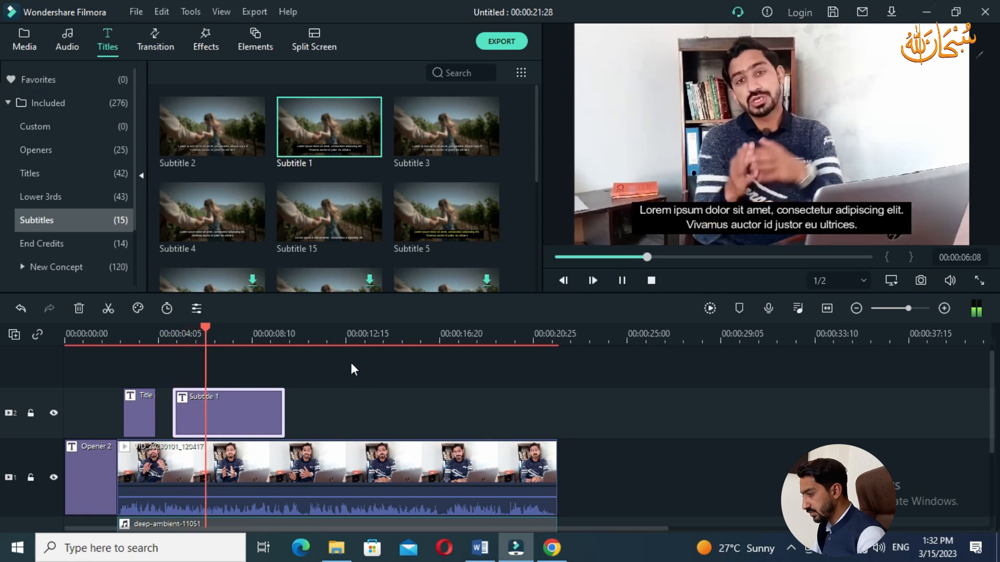
pyautogui.press('space')
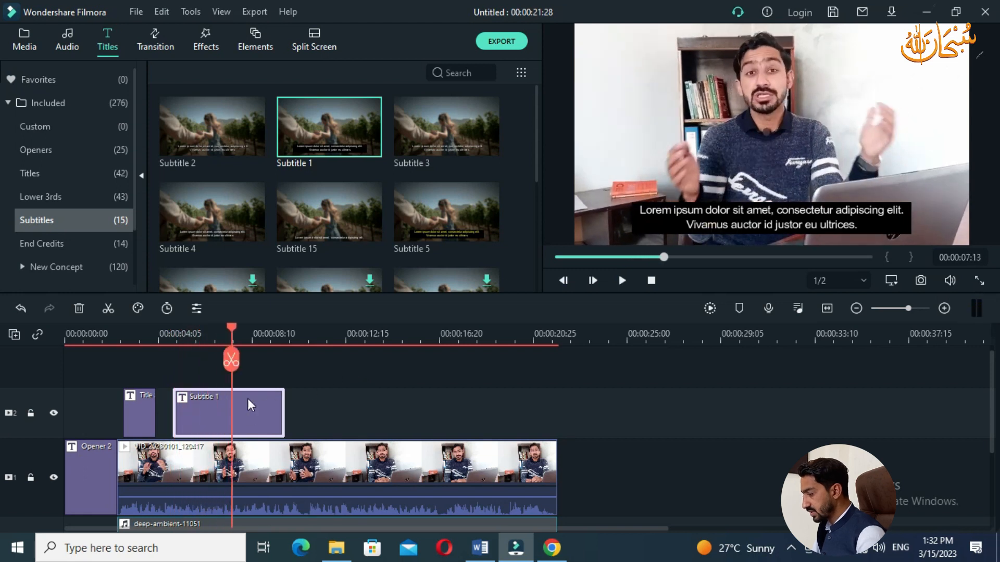
# Step: Ripple-delete the Title 2 clip from the upper video track
pyautogui.moveTo(232, 326); pyautogui.dragTo(119, 342)
pyautogui.click(139, 396)
pyautogui.hotkey('shift', 'Delete')
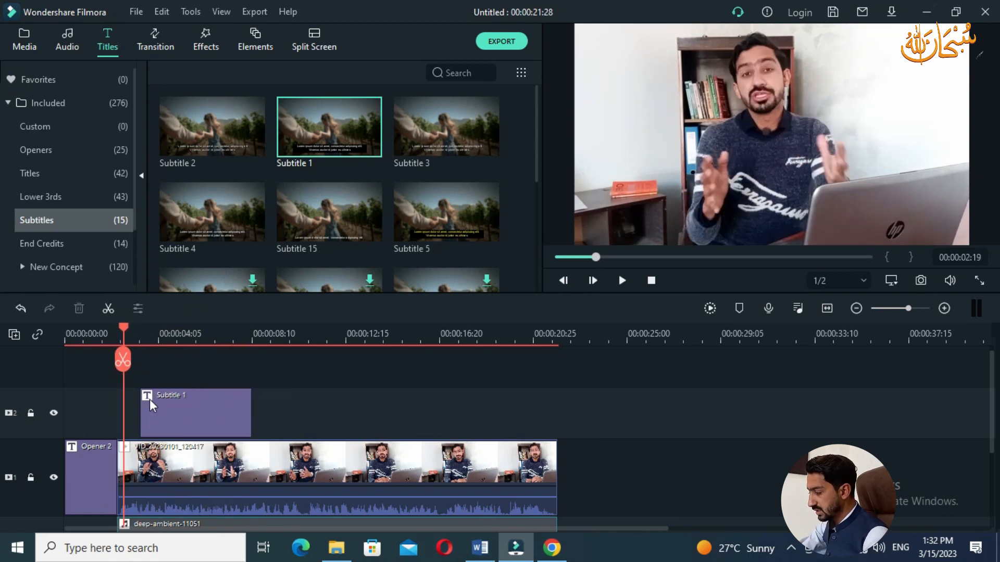
# Step: Move Subtitle 1 to the start of the main video clip, right after the opener, and play it from there
pyautogui.moveTo(200, 426); pyautogui.dragTo(187, 426)
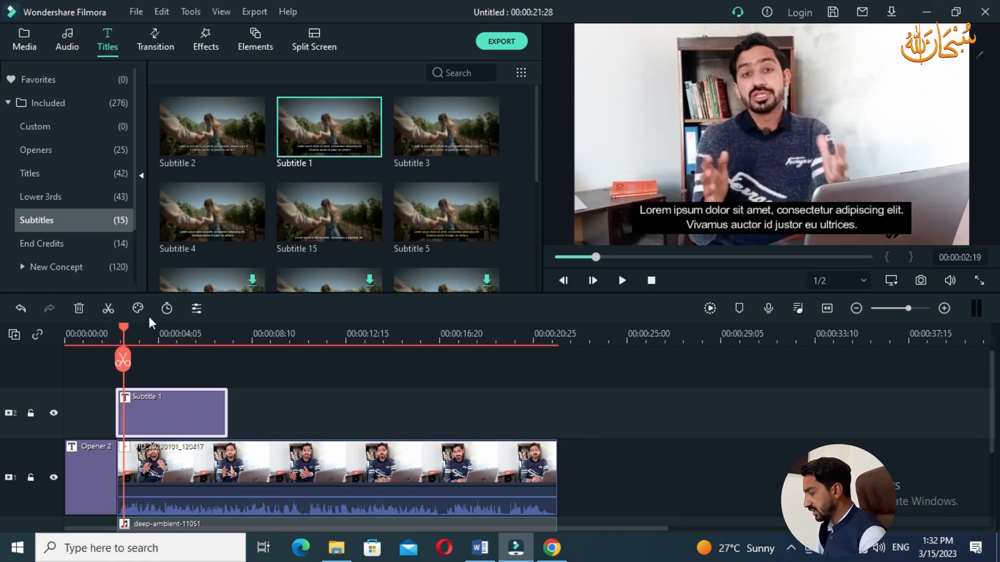
pyautogui.click(114, 336)
pyautogui.press('space')
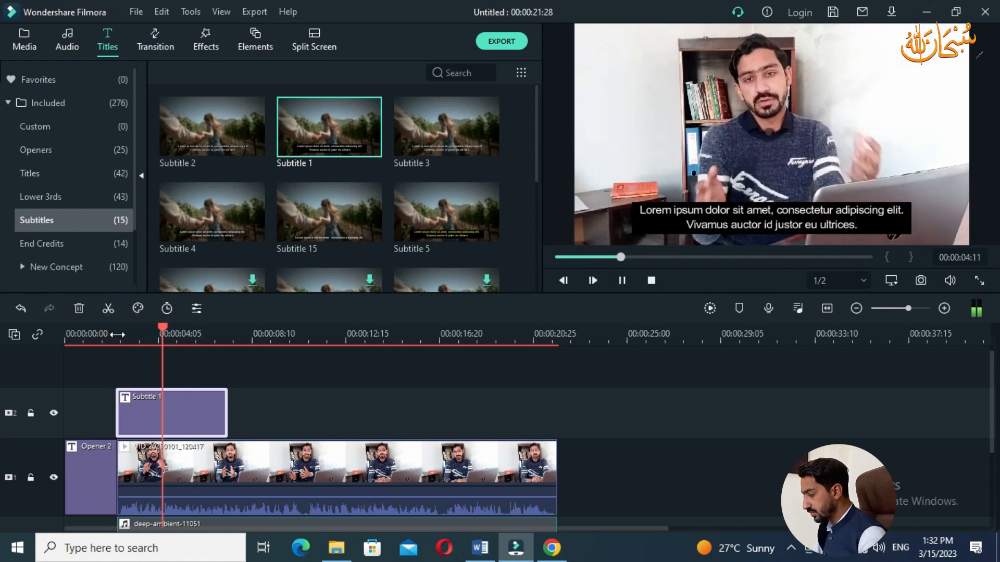
# Step: Stop playback and trim the end of Subtitle 1 to shorten it to 00:00:02:10
pyautogui.press('space')
pyautogui.moveTo(226, 418); pyautogui.dragTo(168, 422)
pyautogui.moveTo(167, 328); pyautogui.dragTo(147, 333)
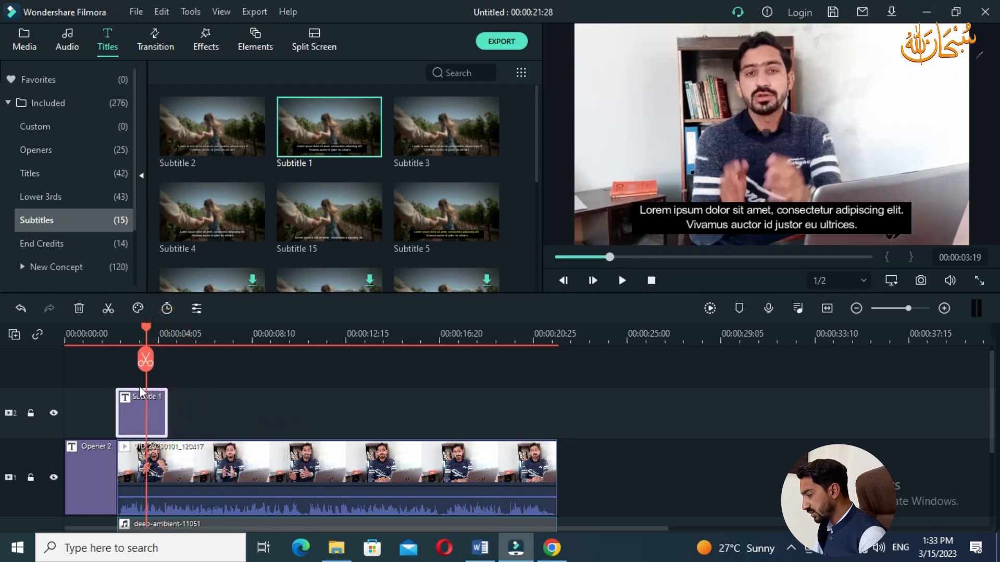
# Step: Replace the placeholder text of Subtitle 1 with "the Dederot Effect refers to" in the advanced text editor
pyautogui.doubleClick(134, 424)
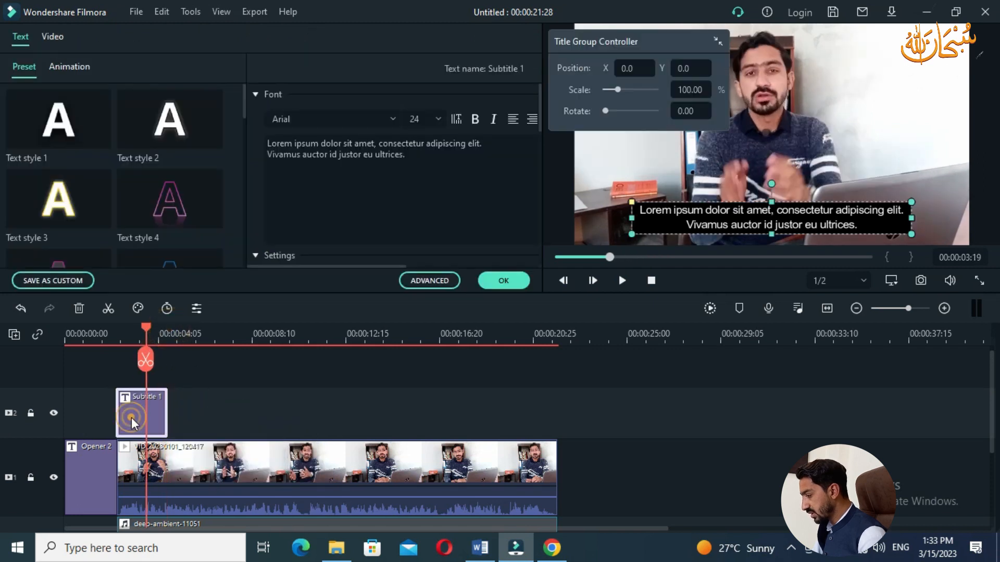
pyautogui.click(421, 284)
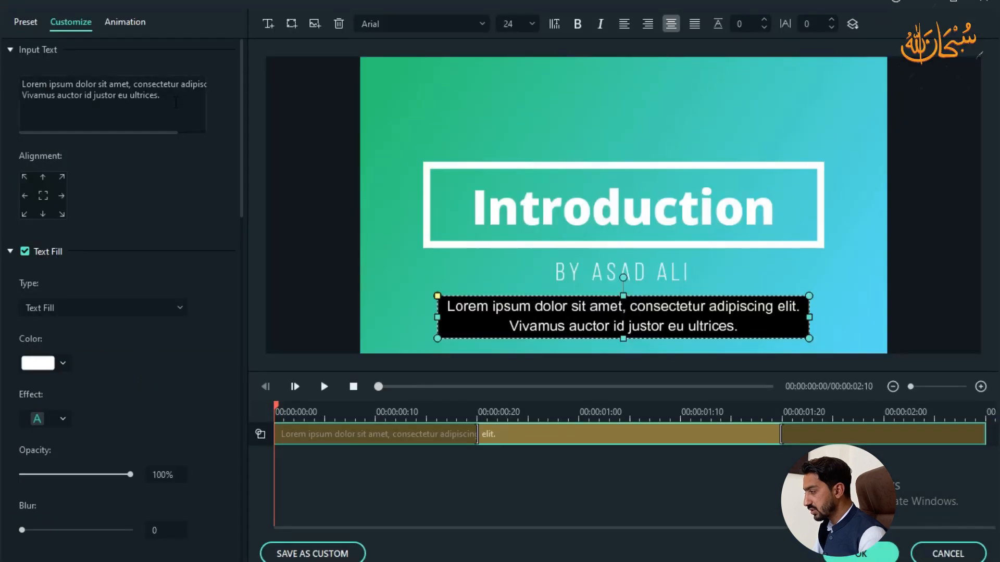
pyautogui.click(176, 103)
pyautogui.hotkey('ctrl', 'a')
pyautogui.write('t')
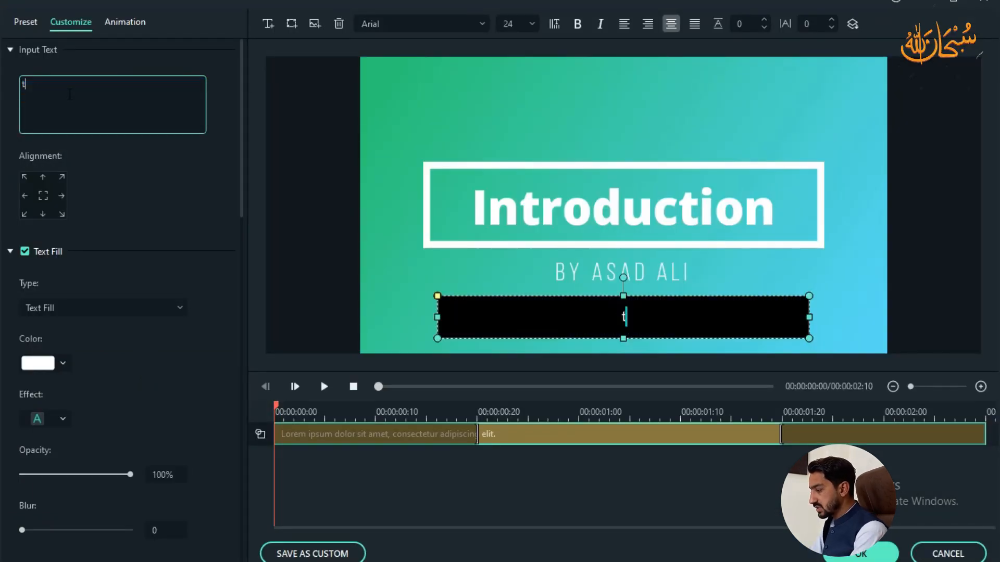
pyautogui.write('he Dedero')
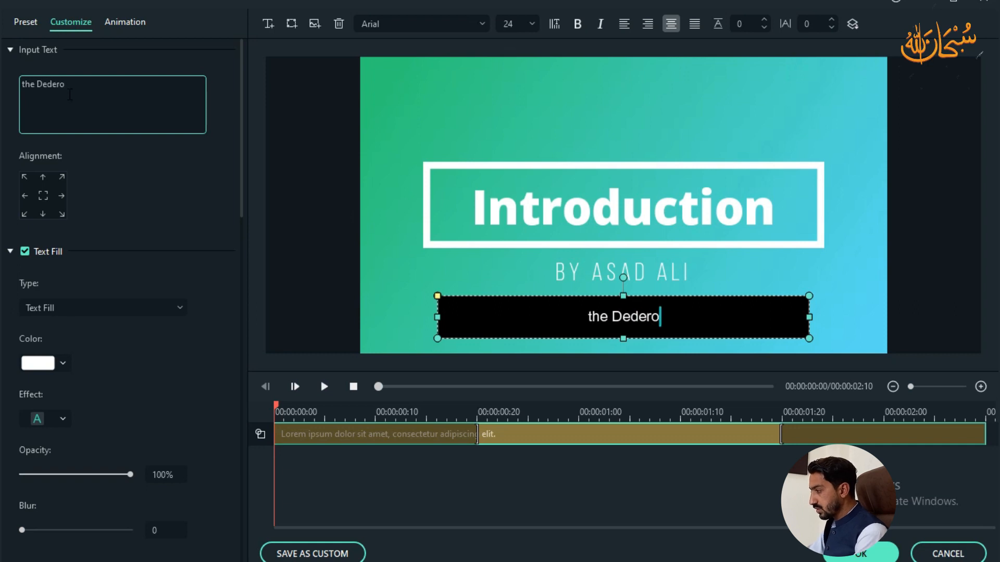
pyautogui.write('t Edd')
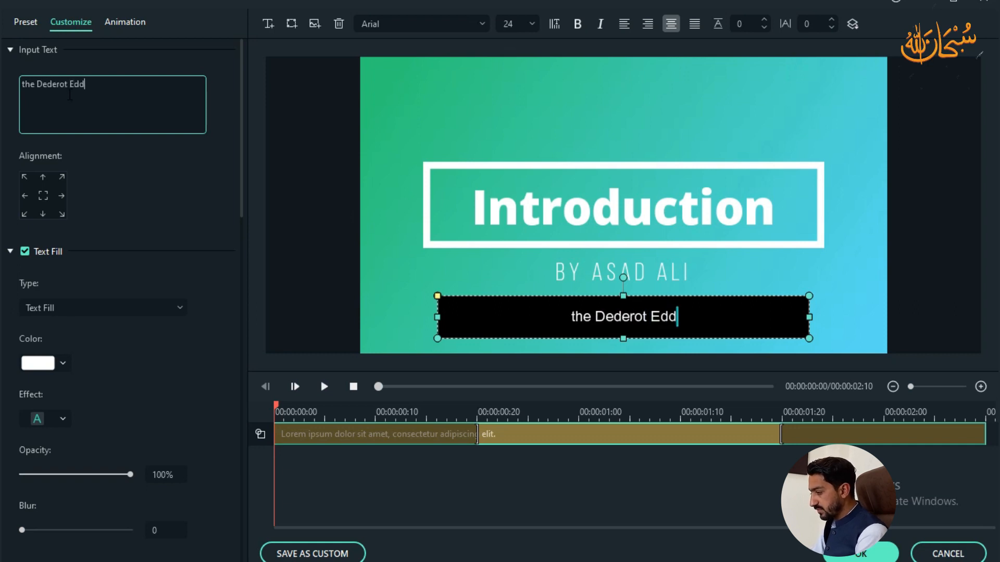
pyautogui.press('BackSpace')
pyautogui.press('BackSpace')
pyautogui.write('ffect re')
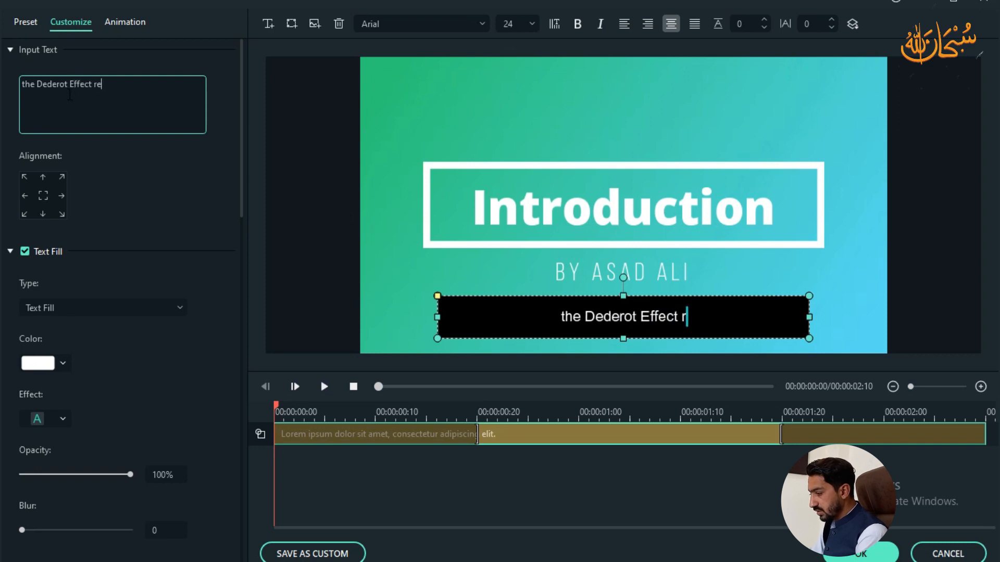
pyautogui.write('fers tp')
pyautogui.press('BackSpace')
pyautogui.write('o')
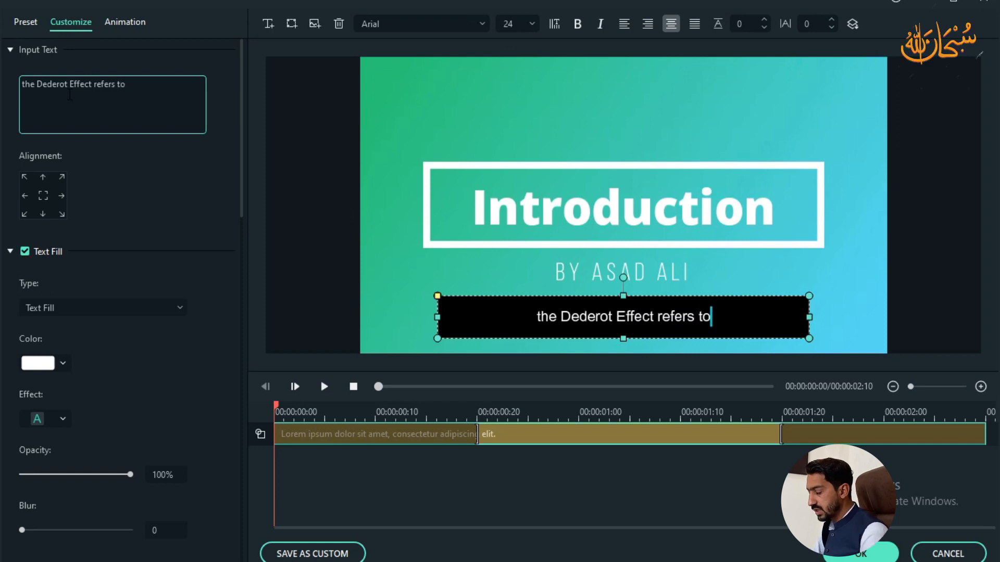
pyautogui.click(794, 311)
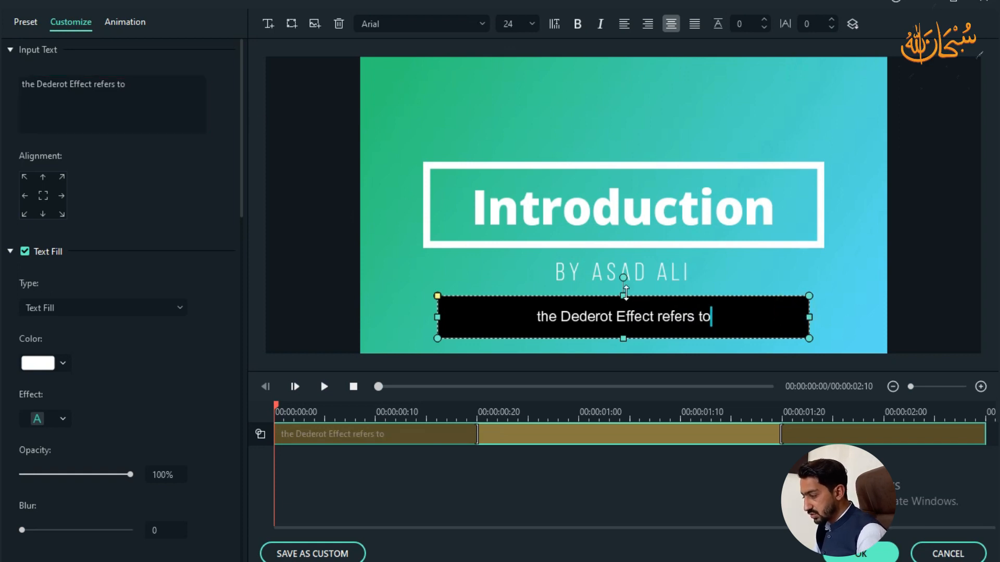
# Step: Shrink the subtitle's black text box in height and width to fit the single line of text, and apply the edit
pyautogui.moveTo(622, 295); pyautogui.dragTo(626, 314)
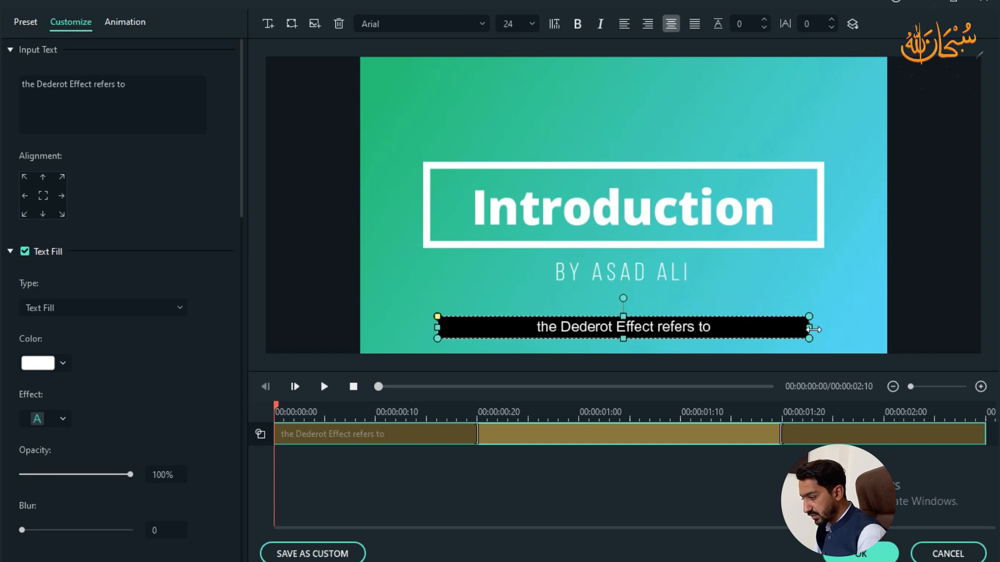
pyautogui.moveTo(810, 329); pyautogui.dragTo(690, 338)
pyautogui.click(750, 330)
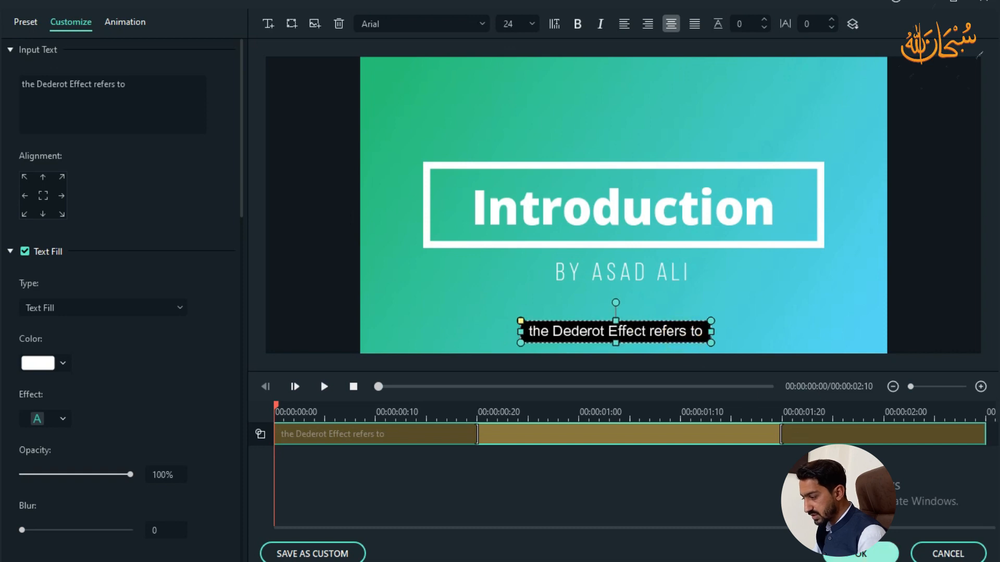
pyautogui.click(864, 554)
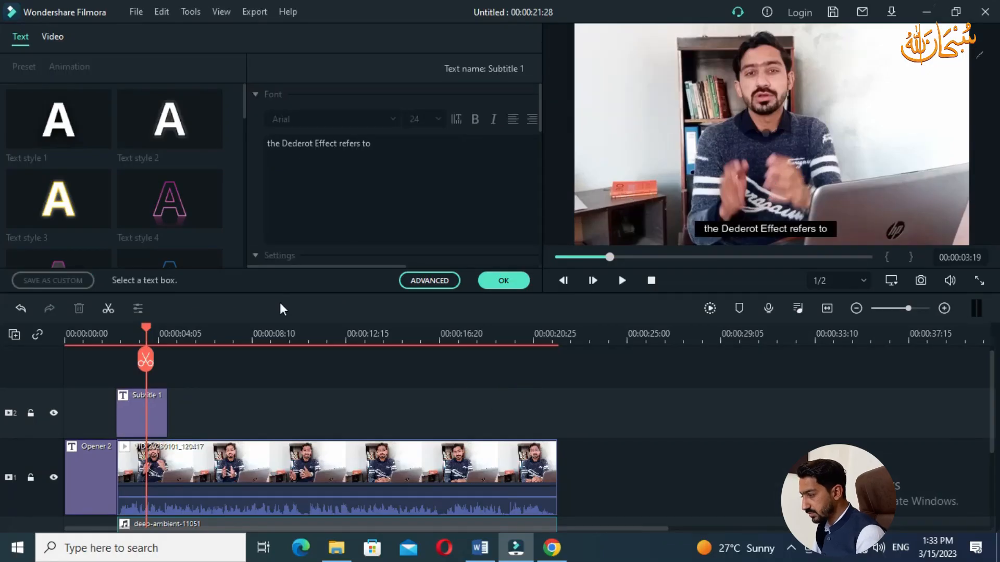
# Step: Play the subtitled part from the start of the main video clip and replay it to compare the text with the speech
pyautogui.moveTo(145, 339); pyautogui.dragTo(114, 338)
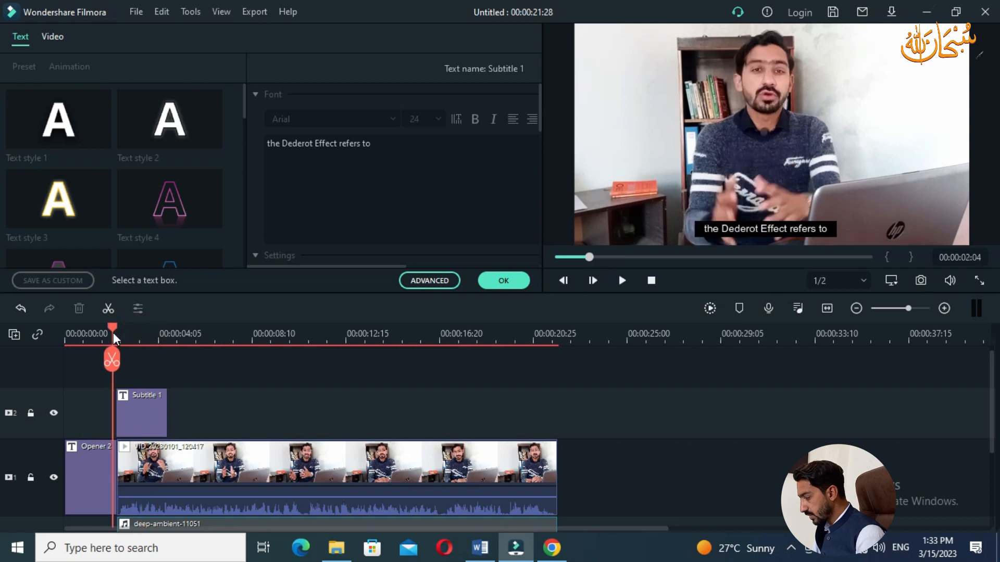
pyautogui.press('space')
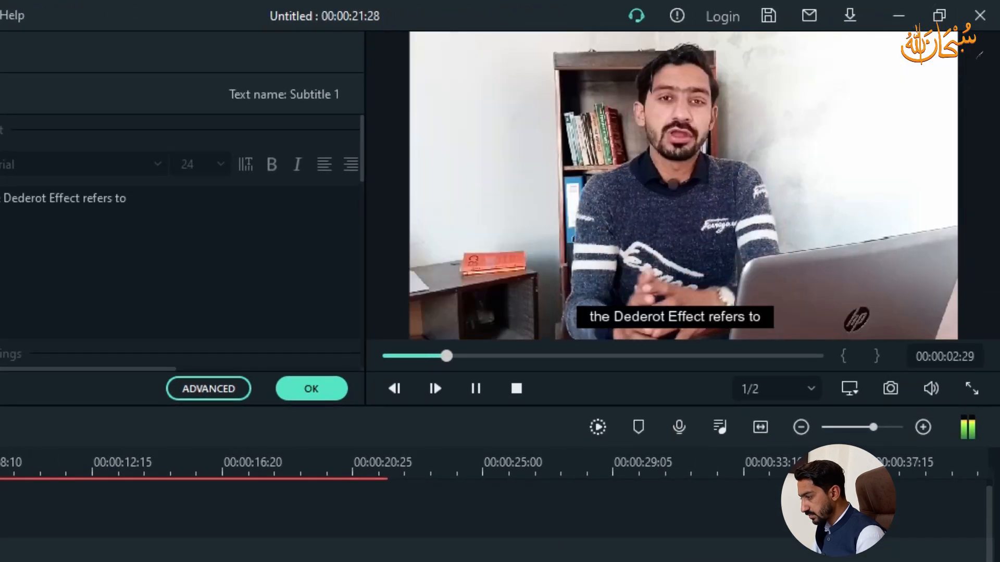
pyautogui.press('space')
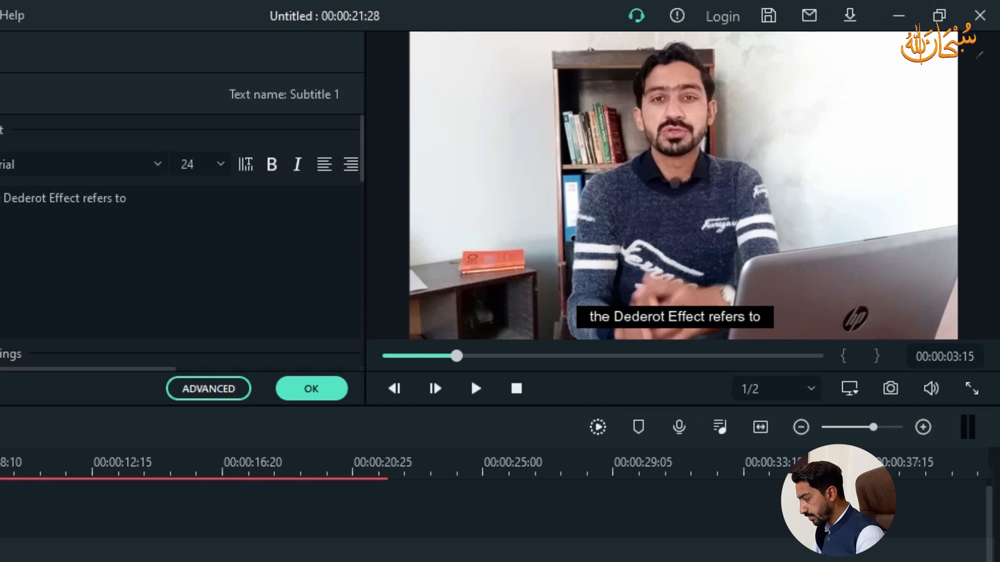
pyautogui.press('Left')
pyautogui.press('Left')
pyautogui.press('Left')
pyautogui.press('Left')
pyautogui.press('Left')
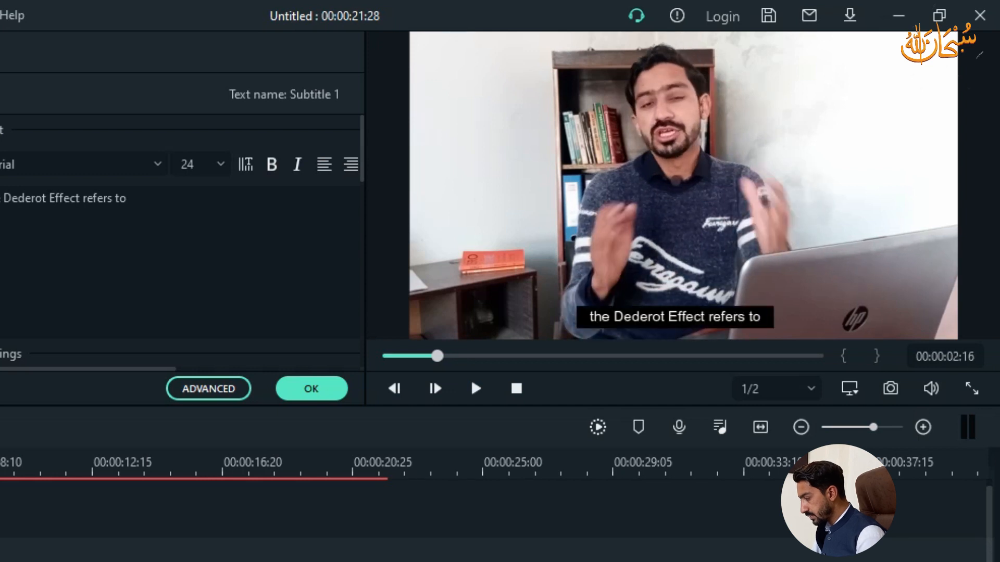
pyautogui.press('space')
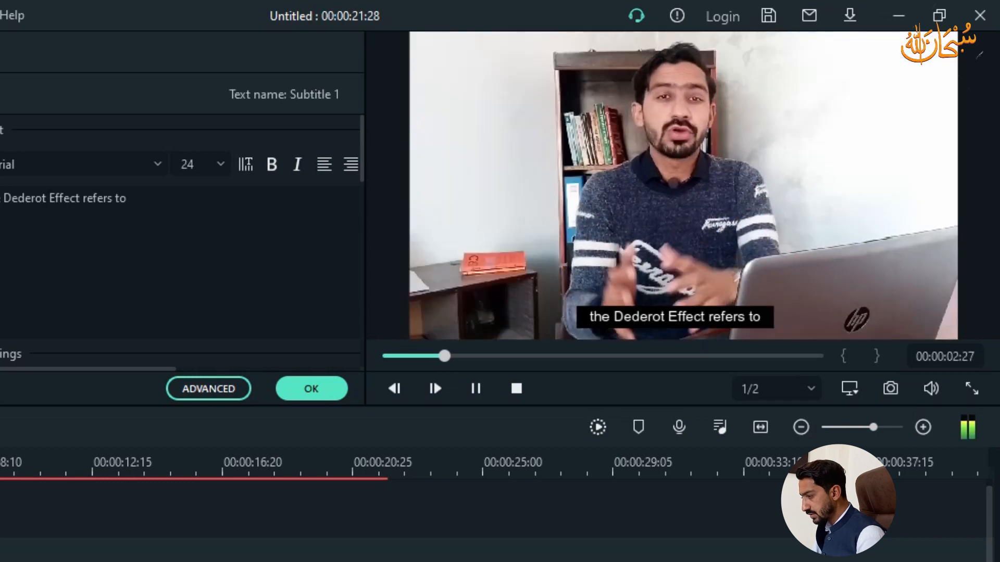
pyautogui.press('space')
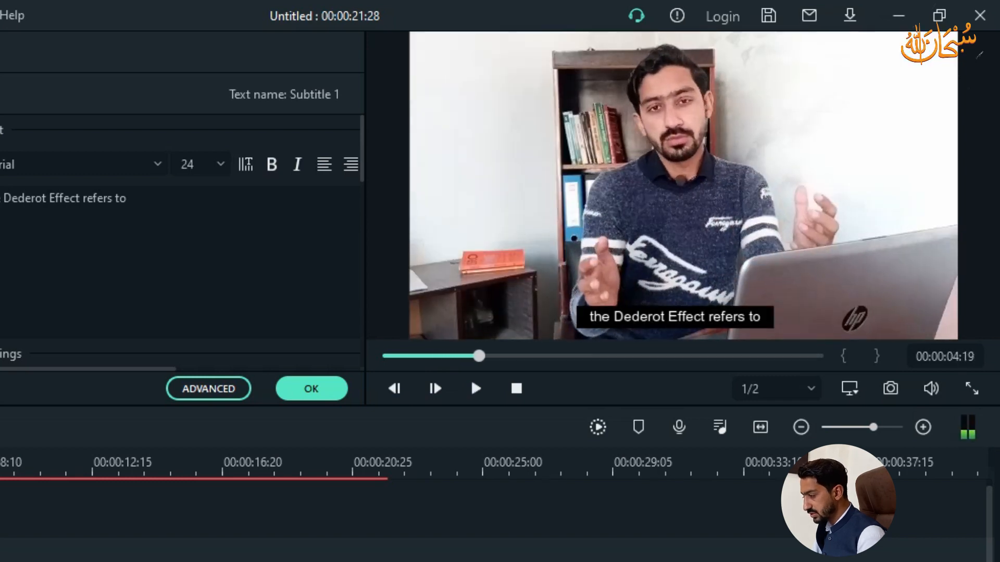
pyautogui.hotkey('shift', 'Left')
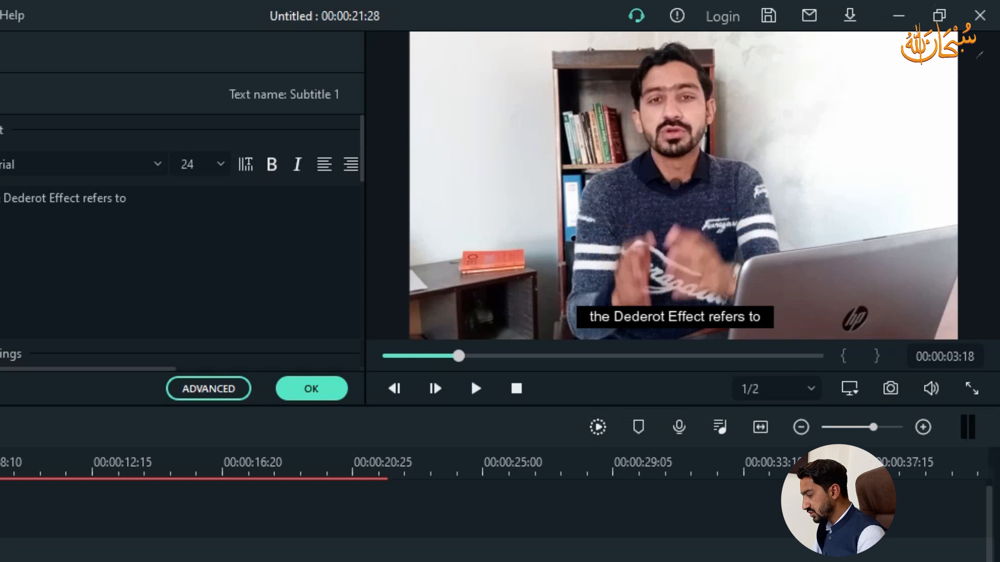
# Step: Look through the text animation options for Subtitle 1 in the advanced text editor
pyautogui.click(223, 394)
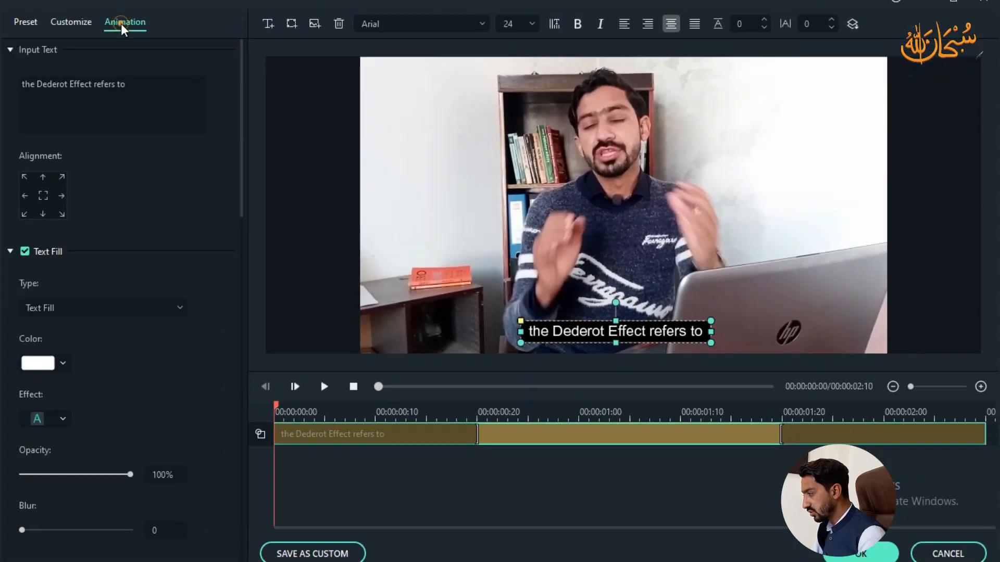
pyautogui.click(122, 26)
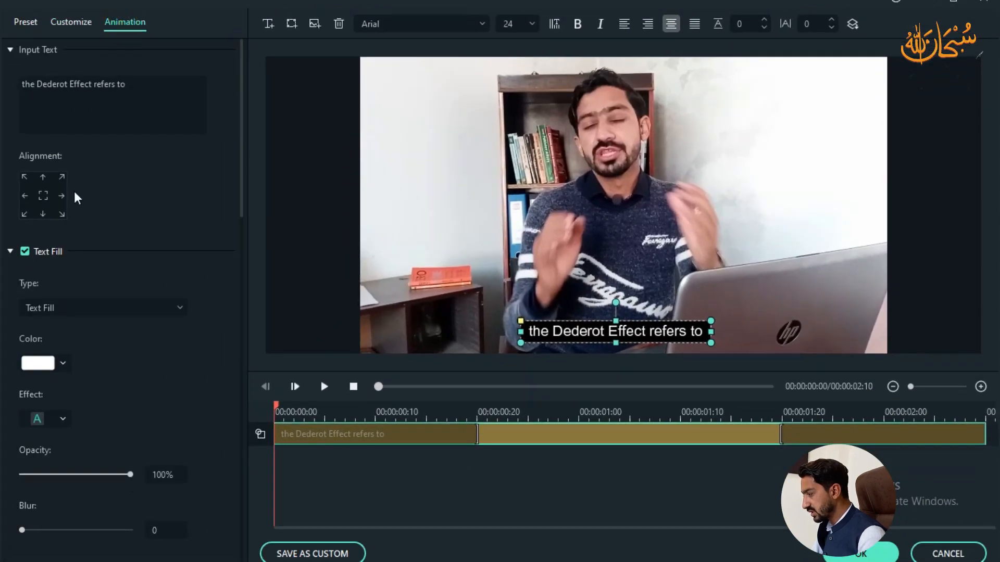
pyautogui.scroll(-3, 88, 333)
pyautogui.scroll(-6, 94, 333)
pyautogui.scroll(10, 89, 323)
pyautogui.click(42, 179)
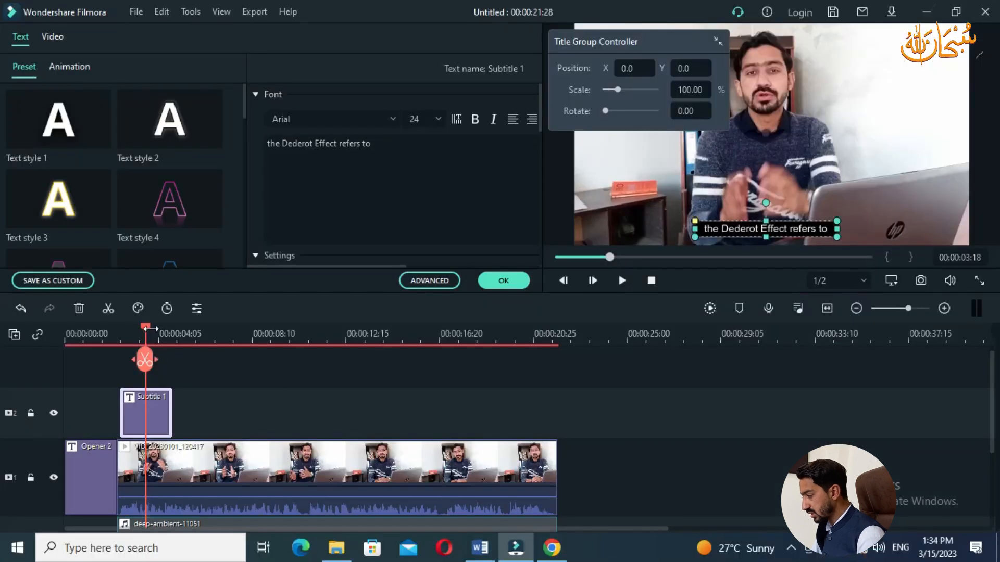
# Step: Play Subtitle 1 once more from the start of the main video clip until past its end
pyautogui.moveTo(151, 329); pyautogui.dragTo(119, 329)
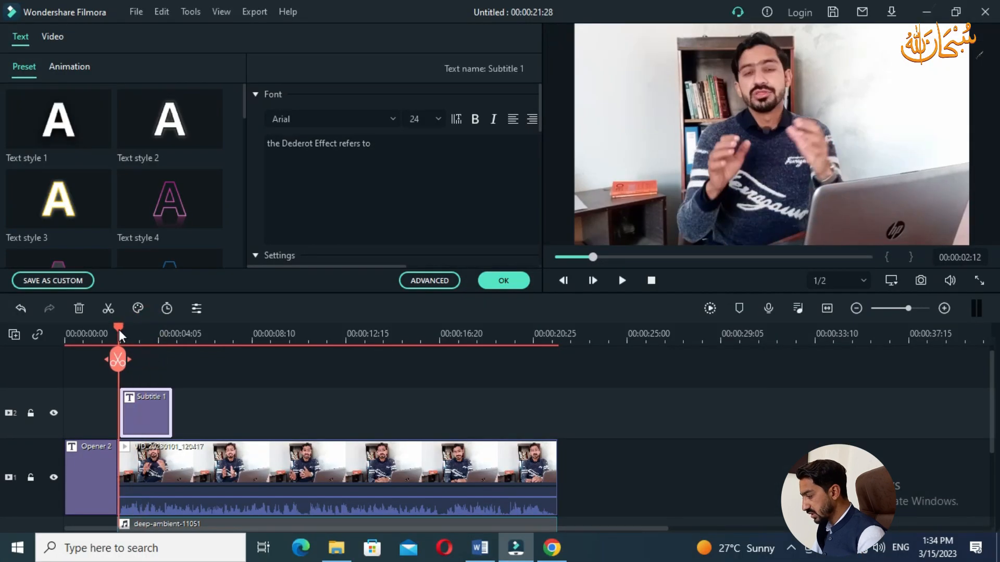
pyautogui.press('space')
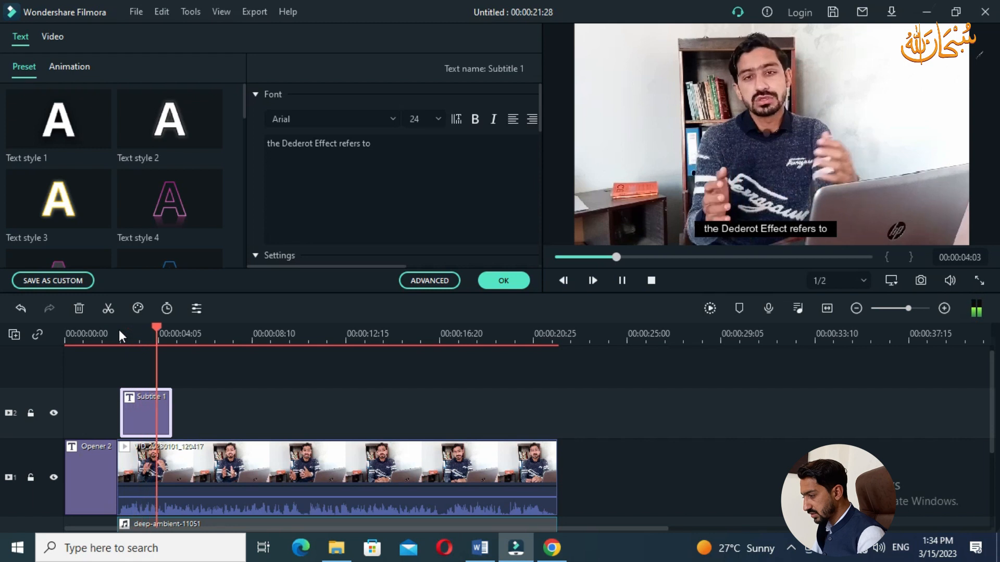
pyautogui.press('space')
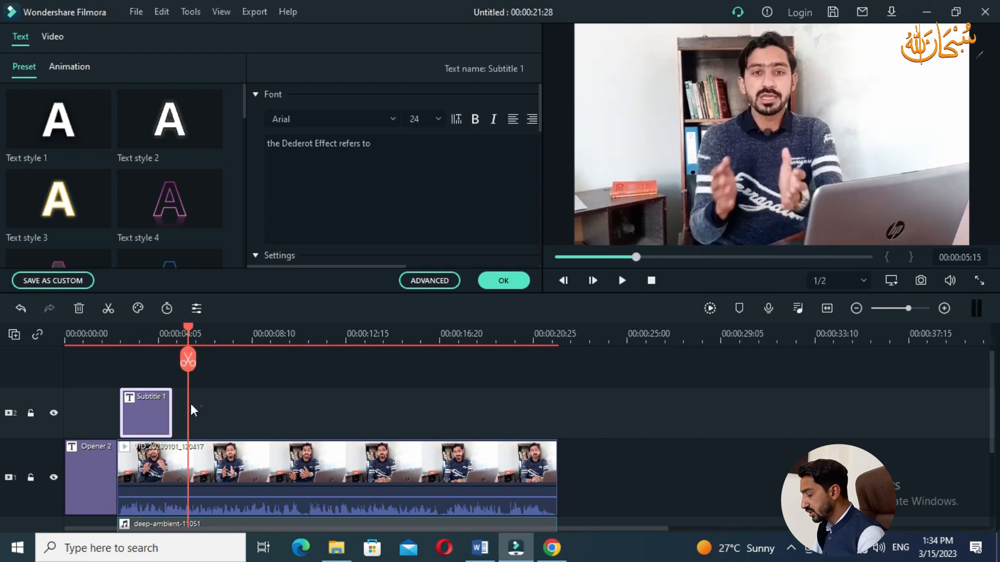
# Step: Extend the end of Subtitle 1 to the end of the main video clip
pyautogui.moveTo(191, 330); pyautogui.dragTo(174, 332)
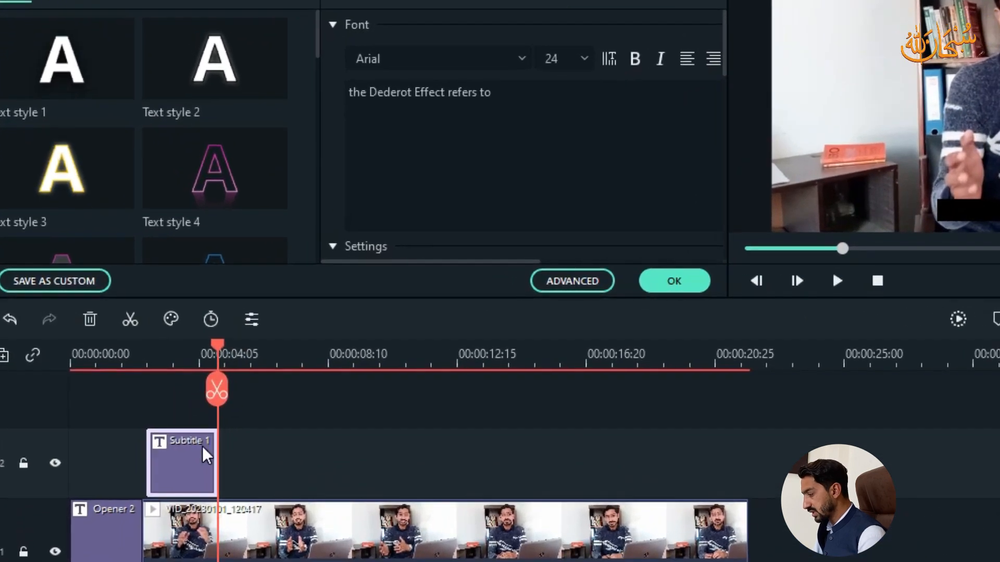
pyautogui.click(163, 404)
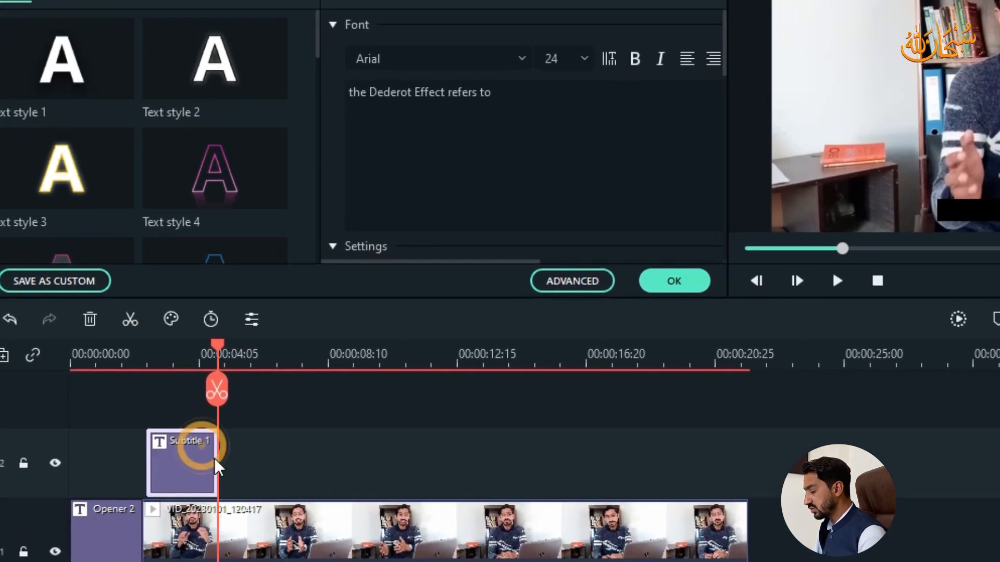
pyautogui.moveTo(218, 463); pyautogui.dragTo(750, 488)
pyautogui.moveTo(630, 488); pyautogui.dragTo(627, 485)
# Step: Play from the start of the video clip to find the first phrase's end, and split Subtitle 1 just before 00:00:04:05
pyautogui.moveTo(92, 353); pyautogui.dragTo(17, 355)
pyautogui.press('space')
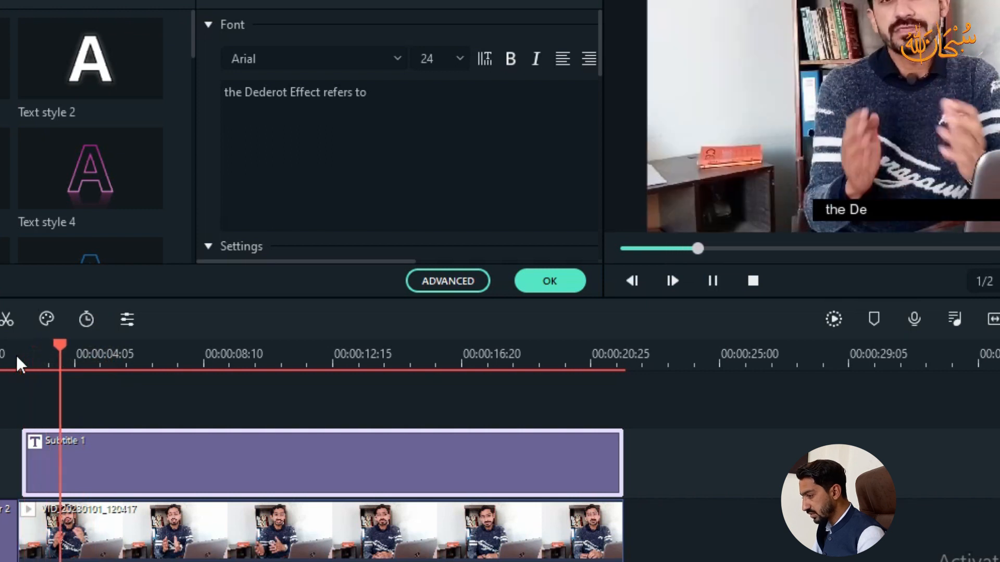
pyautogui.press('space')
pyautogui.moveTo(96, 357); pyautogui.dragTo(21, 354)
pyautogui.click(117, 458)
pyautogui.click(67, 389)
# Step: Play on through the speech and split the remaining long Subtitle 1 clip at about 5 seconds
pyautogui.press('space')
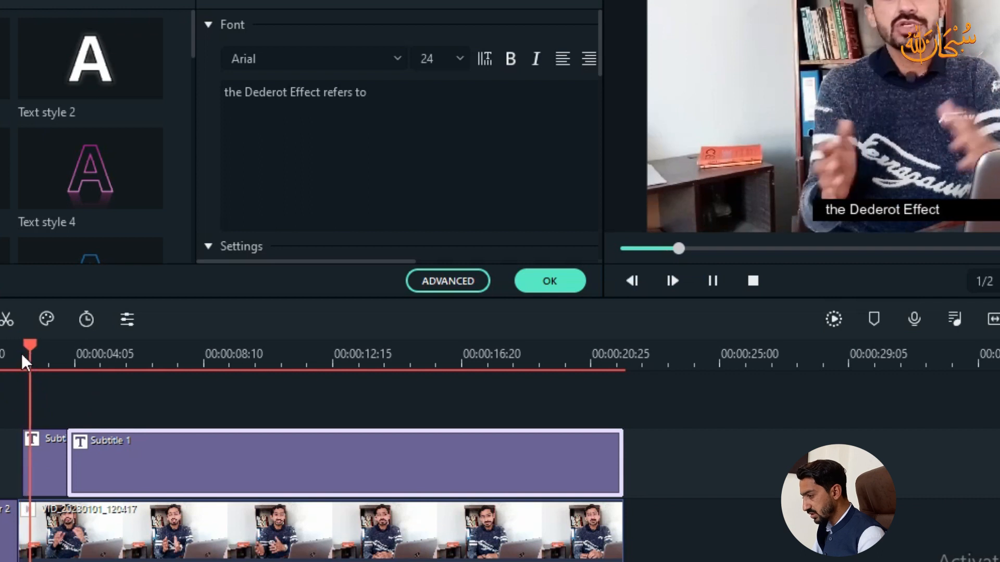
pyautogui.press('space')
pyautogui.press('space')
pyautogui.click(103, 460)
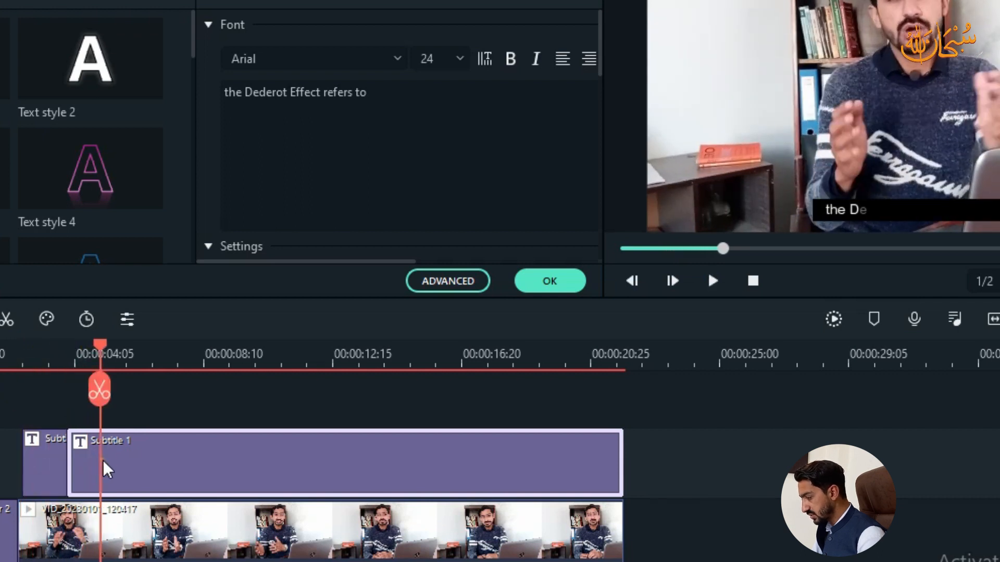
pyautogui.click(99, 394)
# Step: Split the remaining long Subtitle 1 clip again at about 6 seconds and return the playhead to the video clip's start
pyautogui.click(69, 354)
pyautogui.press('space')
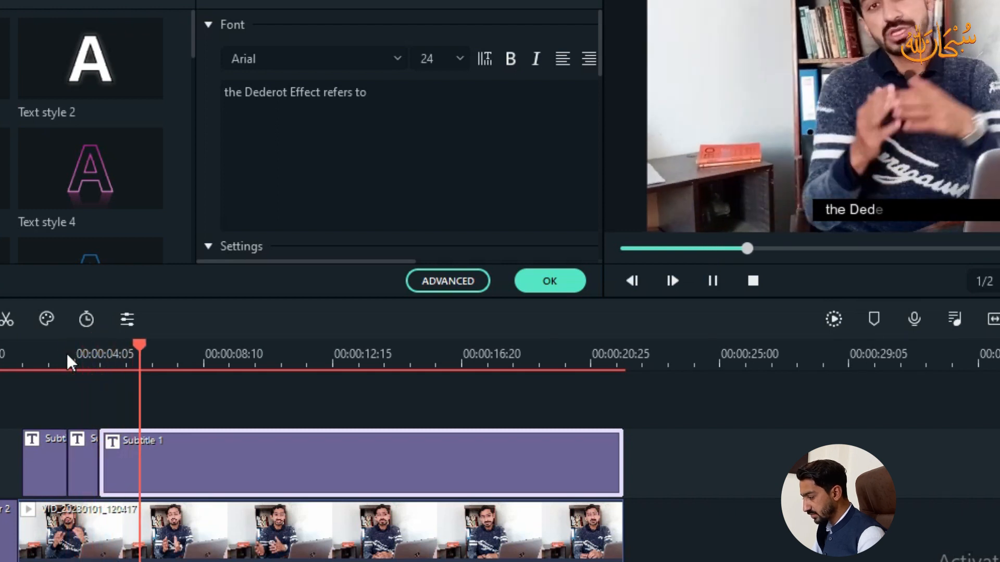
pyautogui.press('space')
pyautogui.click(141, 396)
pyautogui.moveTo(143, 349); pyautogui.dragTo(21, 351)
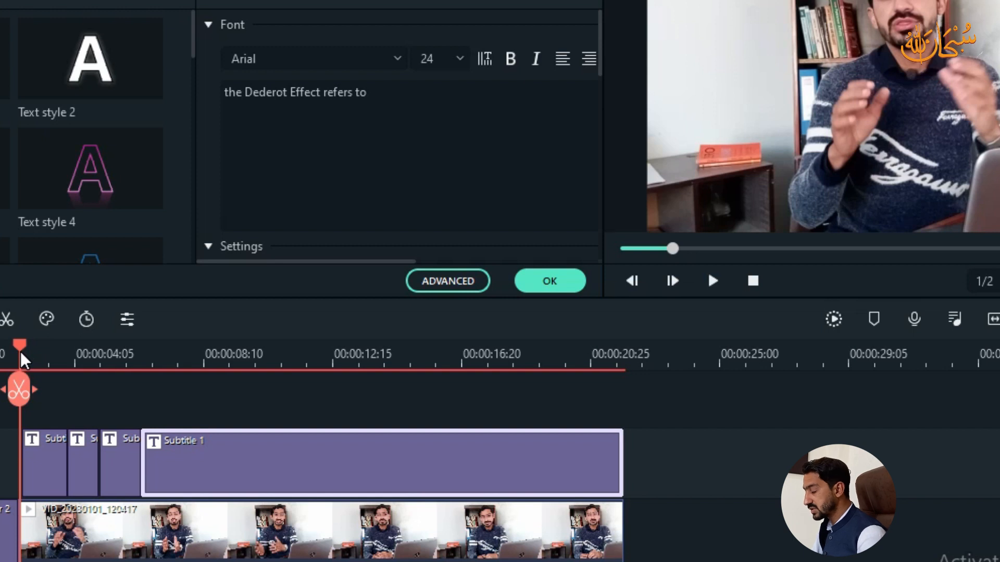
# Step: Close the text settings, add the End Credits preset Credit 1 on a new track above the subtitles at about 12 seconds, and play it
pyautogui.click(539, 286)
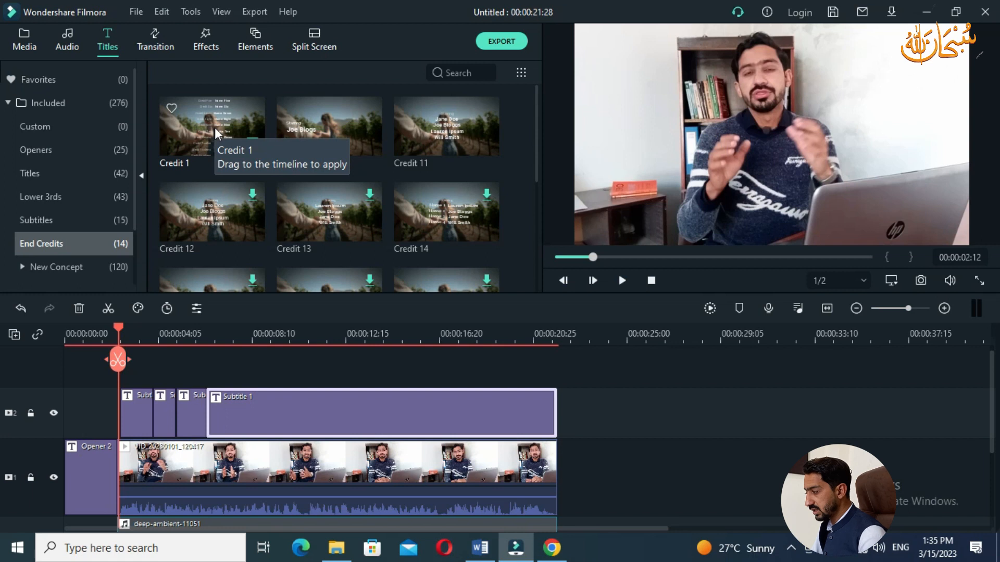
pyautogui.moveTo(217, 134); pyautogui.dragTo(333, 373)
pyautogui.moveTo(119, 335); pyautogui.dragTo(332, 361)
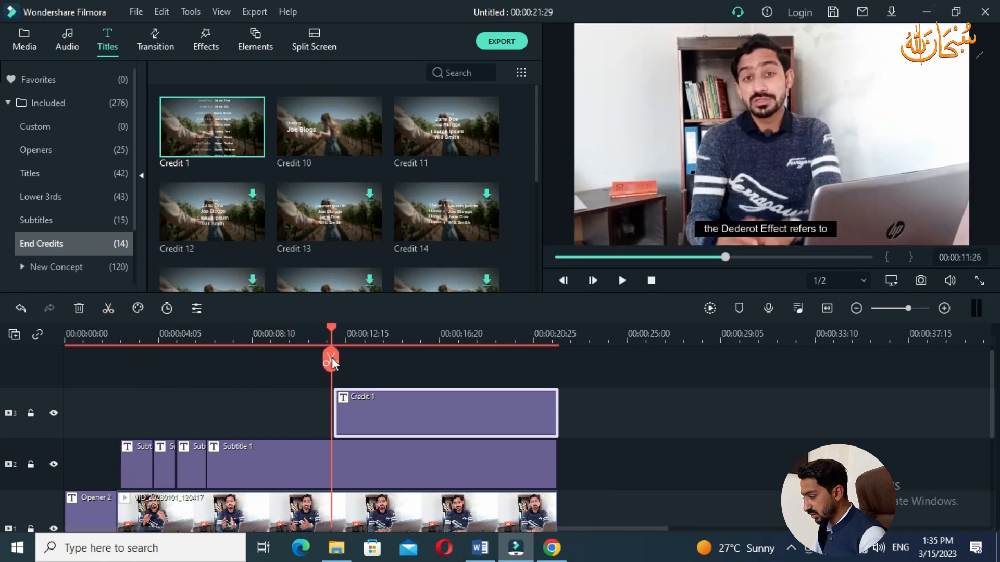
pyautogui.press('space')
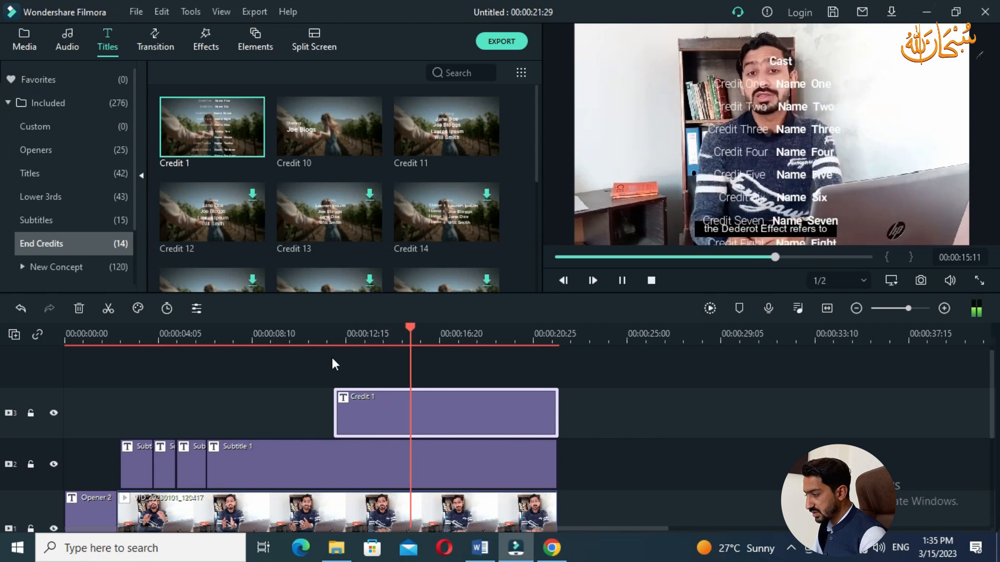
# Step: Stop playback and delete the Credit 1 clip and the last long Subtitle 1 clip from the timeline
pyautogui.press('space')
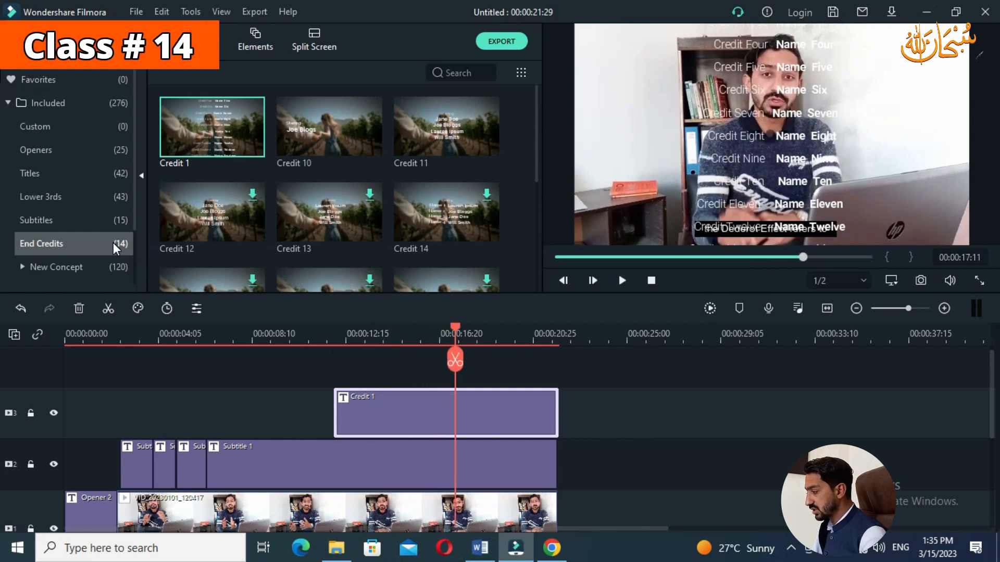
pyautogui.click(73, 267)
pyautogui.click(418, 417)
pyautogui.press('Delete')
pyautogui.click(417, 448)
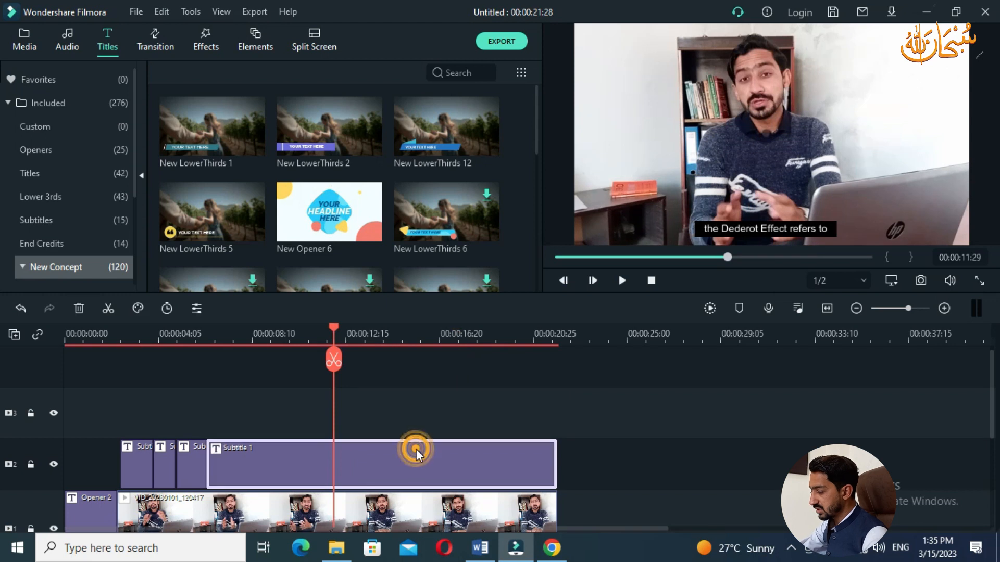
pyautogui.press('Delete')
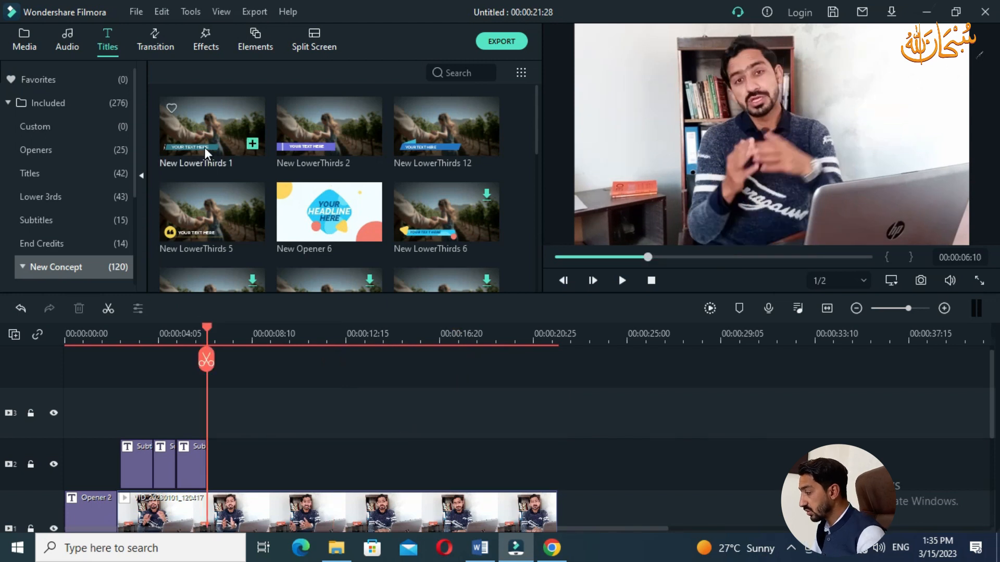
# Step: Add the New Concept preset New LowerThirds 1 right after the remaining subtitles at about 6 seconds and play it
pyautogui.moveTo(205, 135); pyautogui.dragTo(210, 452)
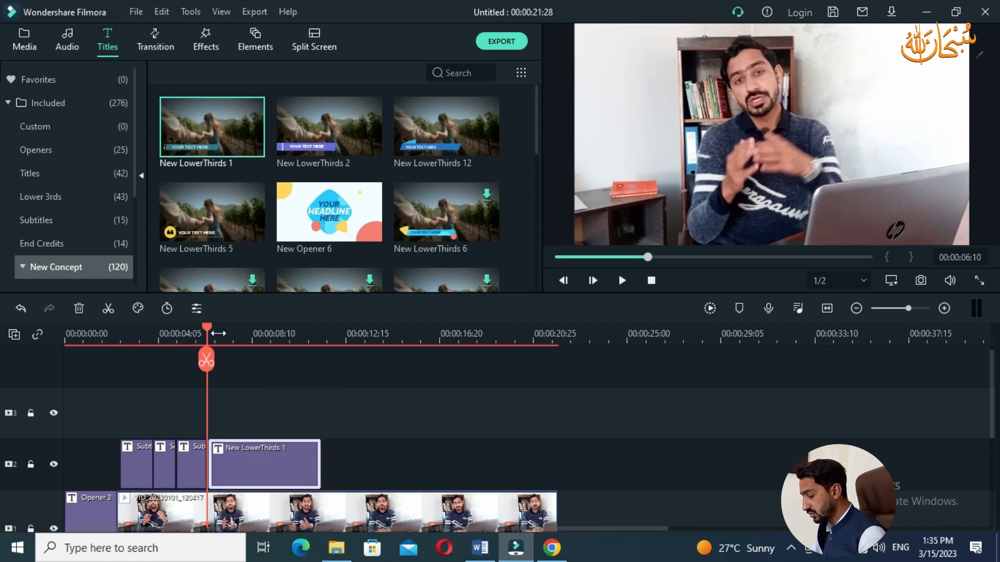
pyautogui.press('space')
pyautogui.press('space')
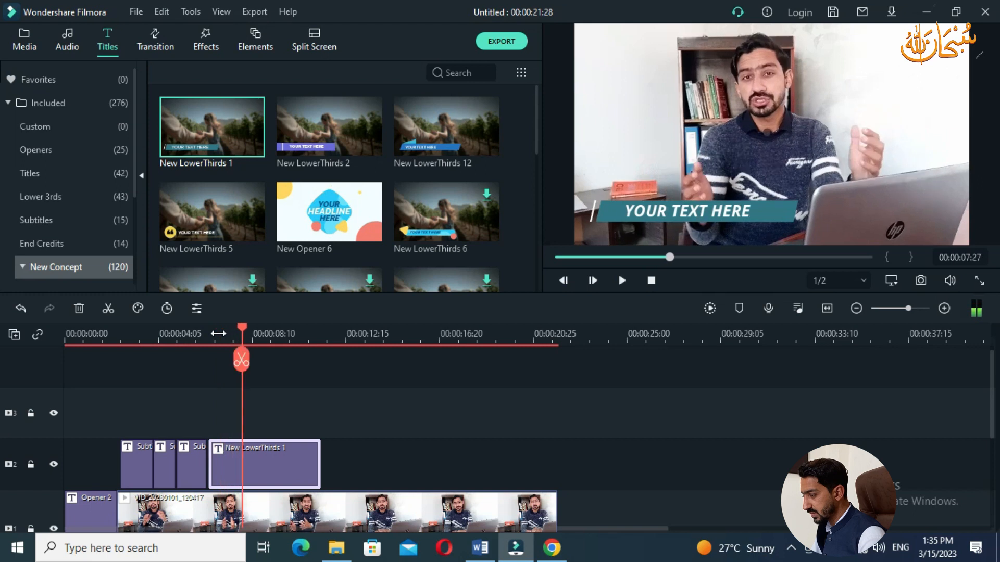
# Step: Open the New LowerThirds 1 clip in the advanced text editor and change its text to "Buying new items"
pyautogui.doubleClick(276, 452)
pyautogui.click(419, 282)
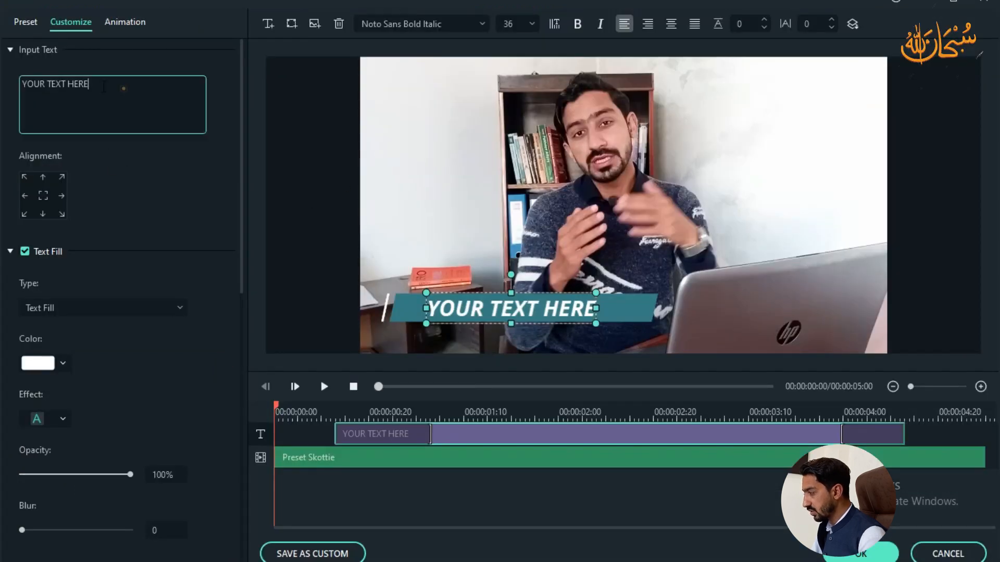
pyautogui.tripleClick(124, 87)
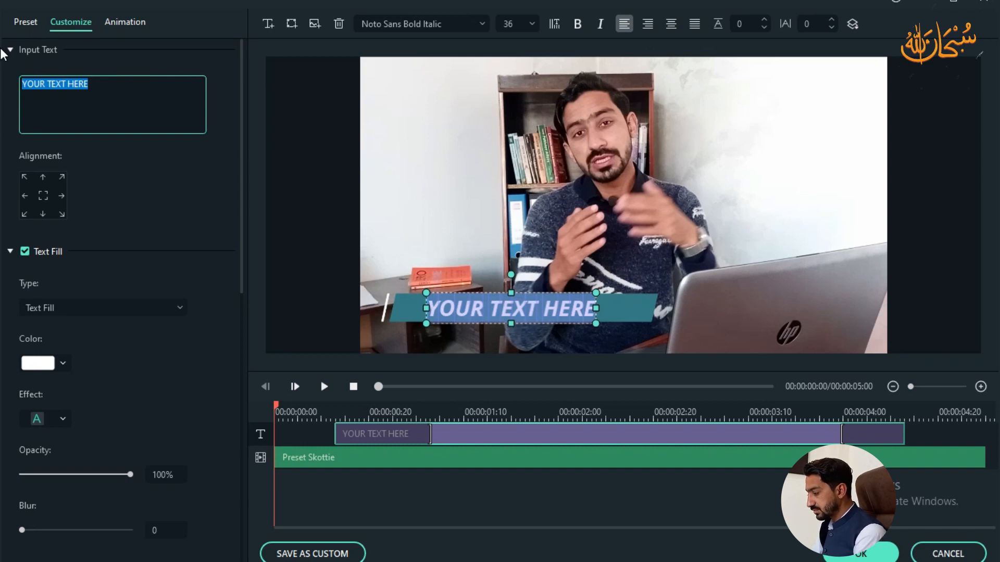
pyautogui.write('B')
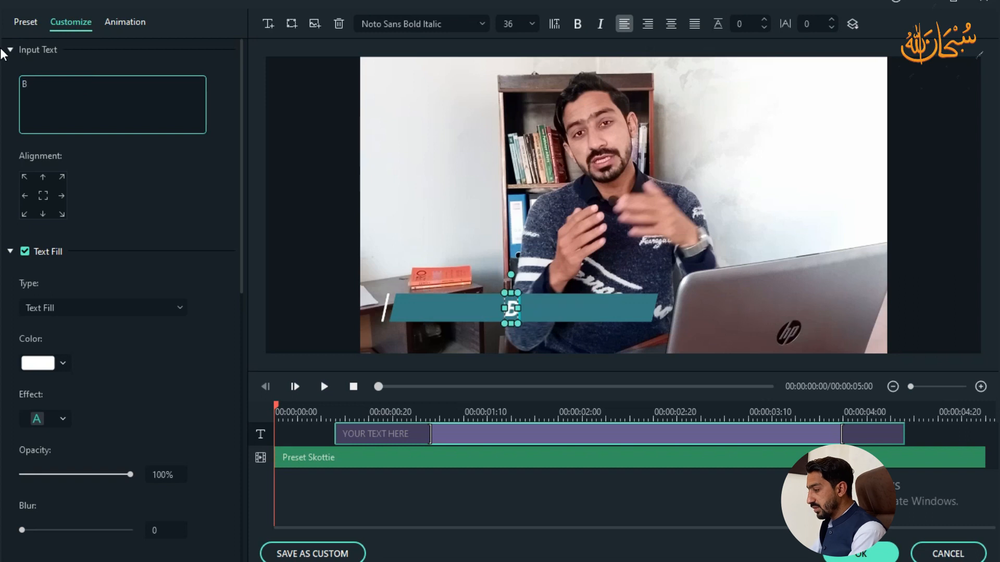
pyautogui.write('uying')
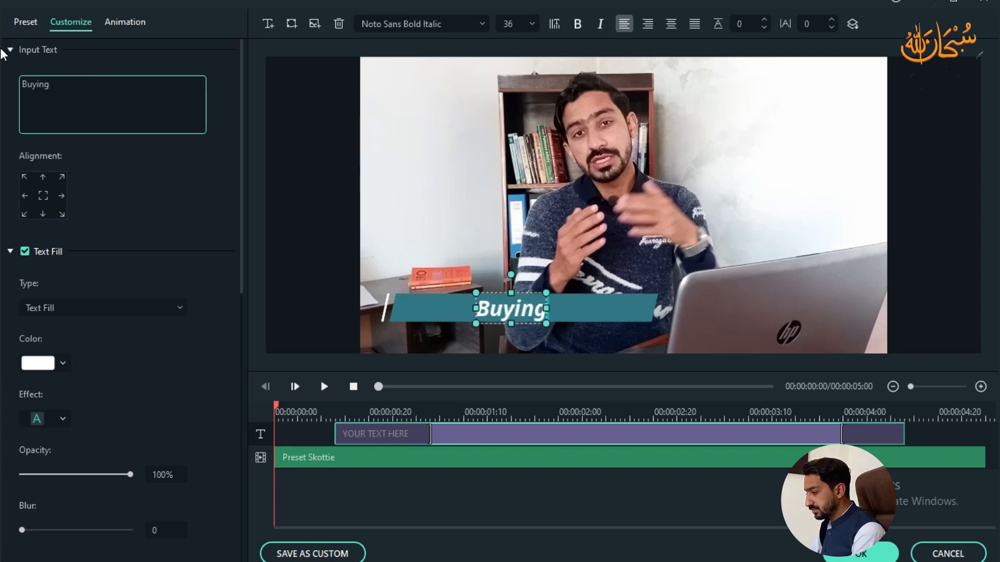
pyautogui.write(' new ')
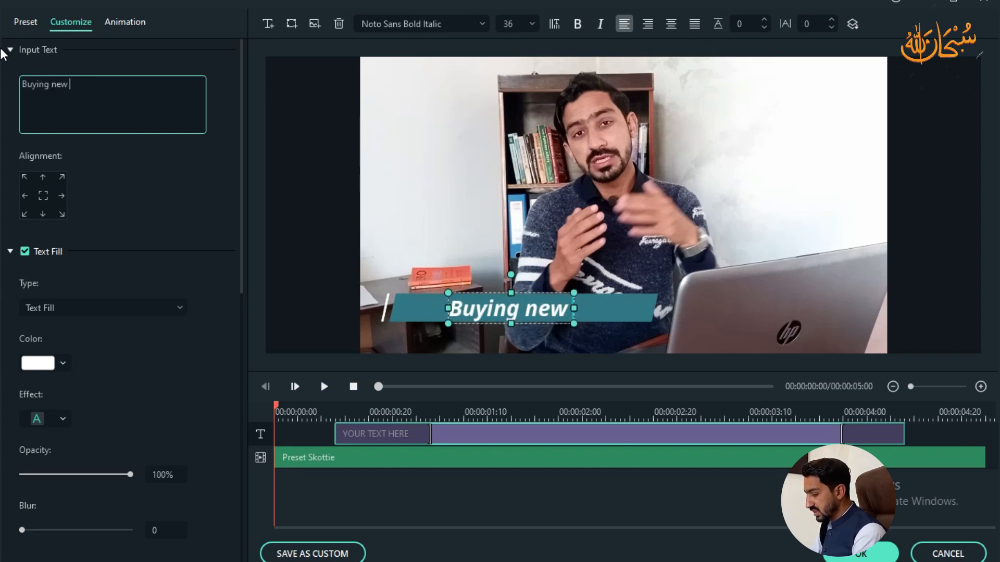
pyautogui.write('items')
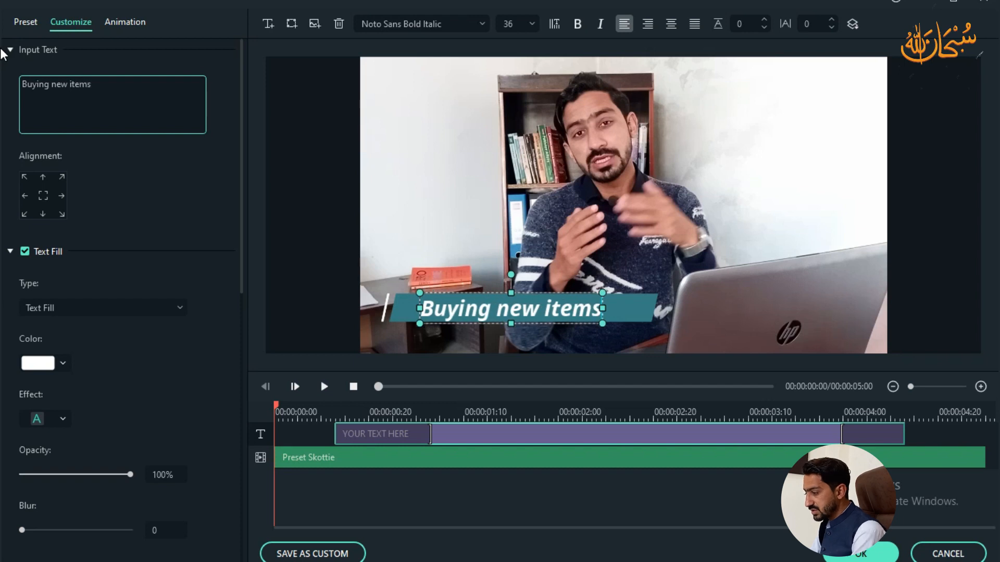
# Step: Narrow the teal banner at both ends to fit the text, preview the title animation, and apply the changes
pyautogui.click(625, 315)
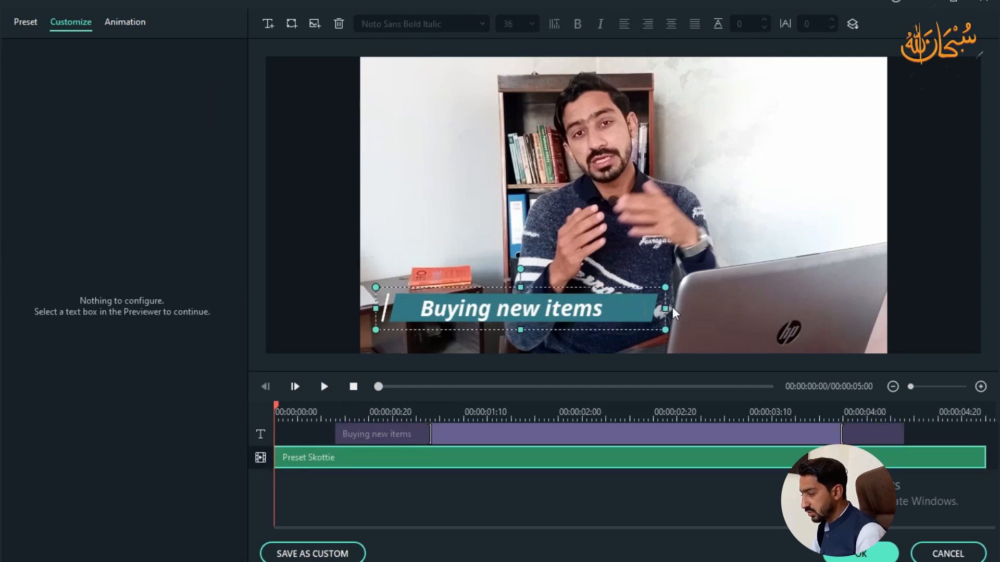
pyautogui.moveTo(668, 308); pyautogui.dragTo(623, 320)
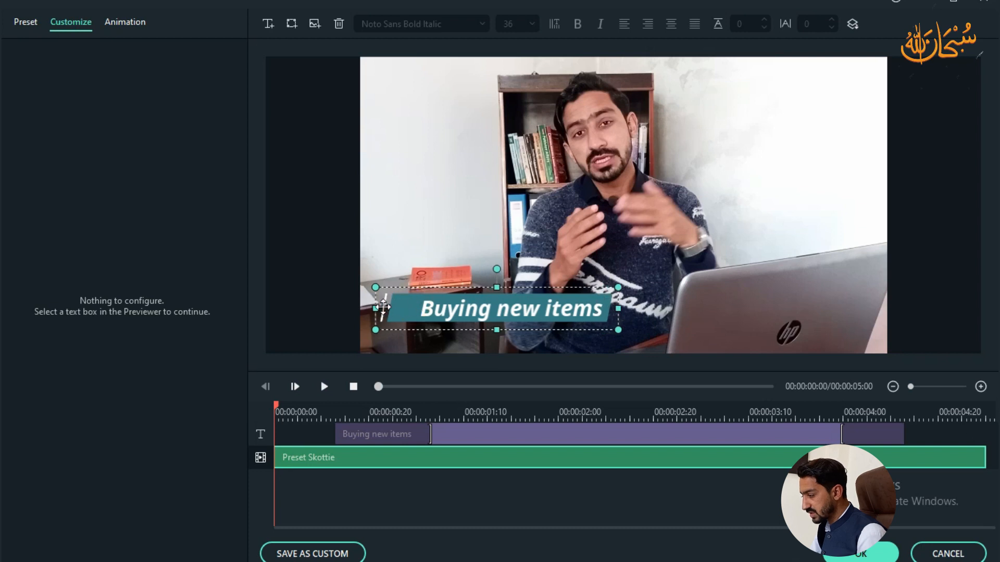
pyautogui.moveTo(376, 311); pyautogui.dragTo(398, 323)
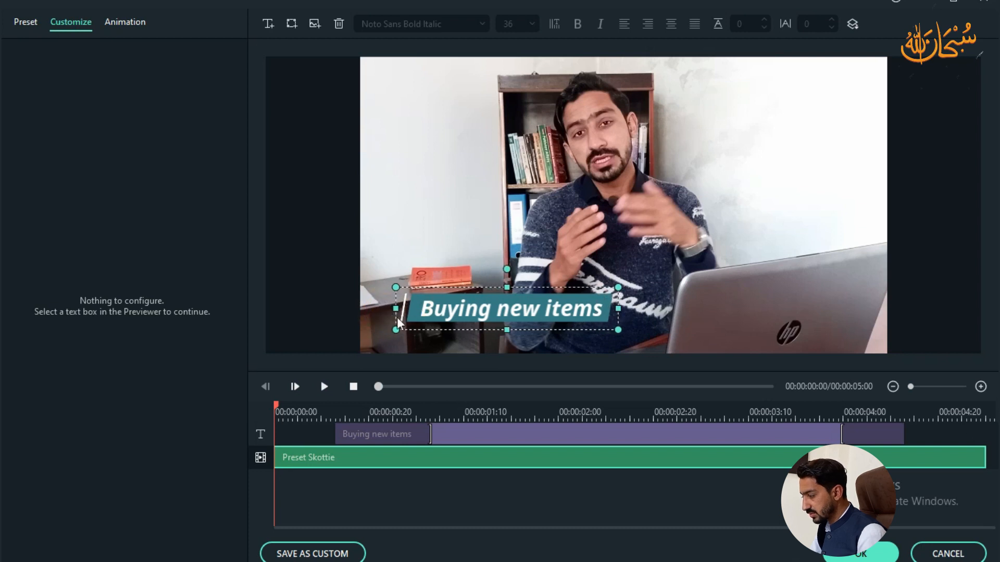
pyautogui.click(541, 299)
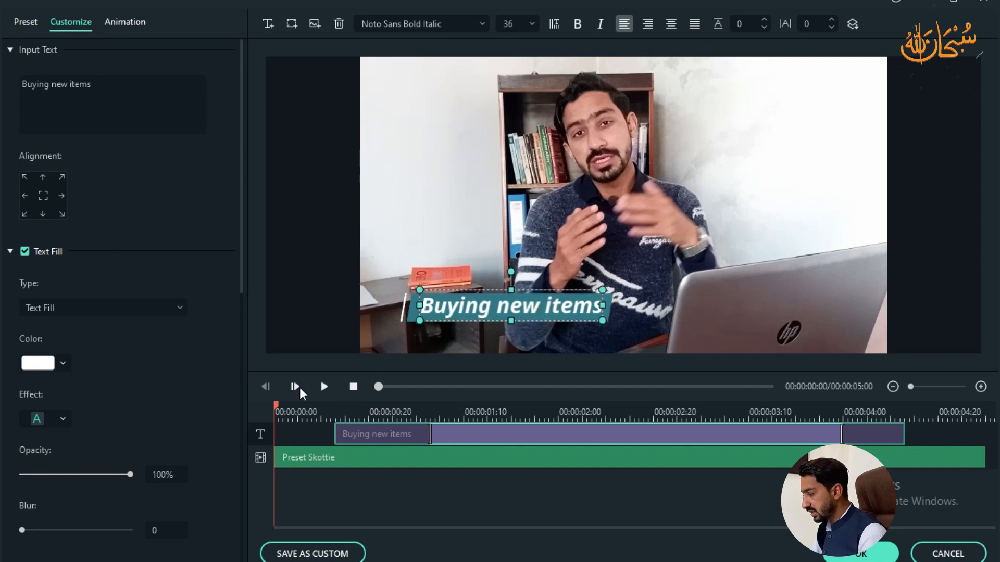
pyautogui.click(326, 387)
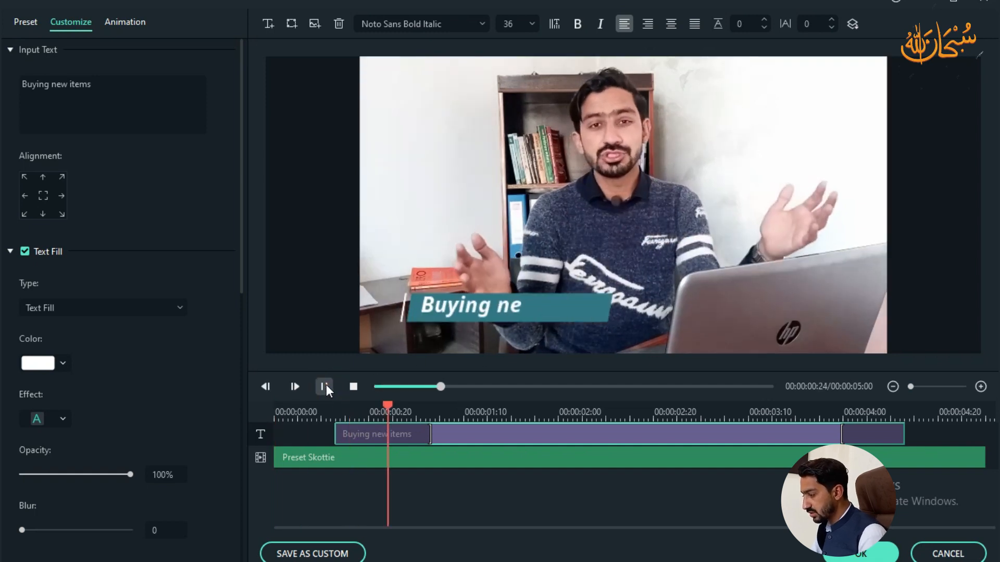
pyautogui.click(326, 386)
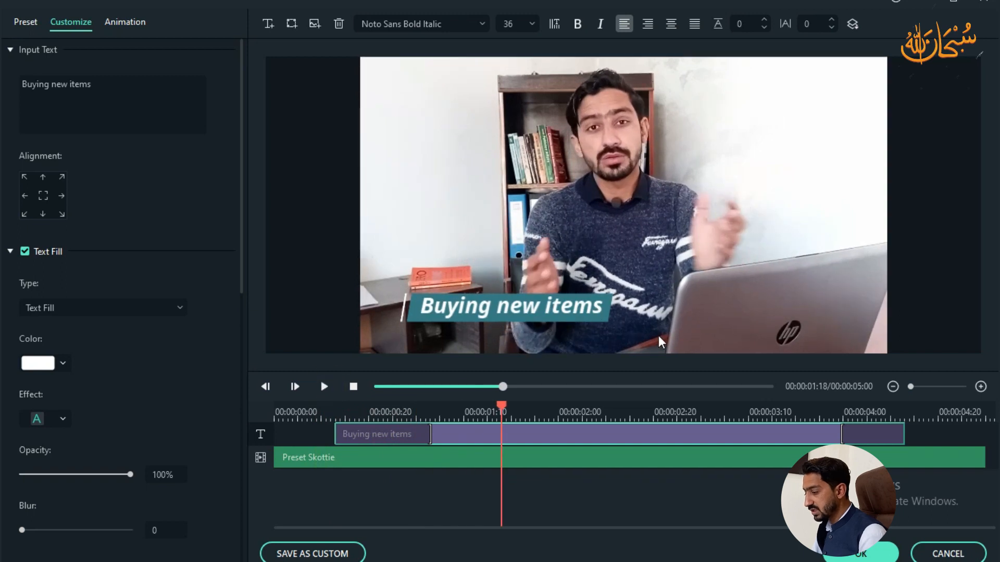
pyautogui.click(869, 555)
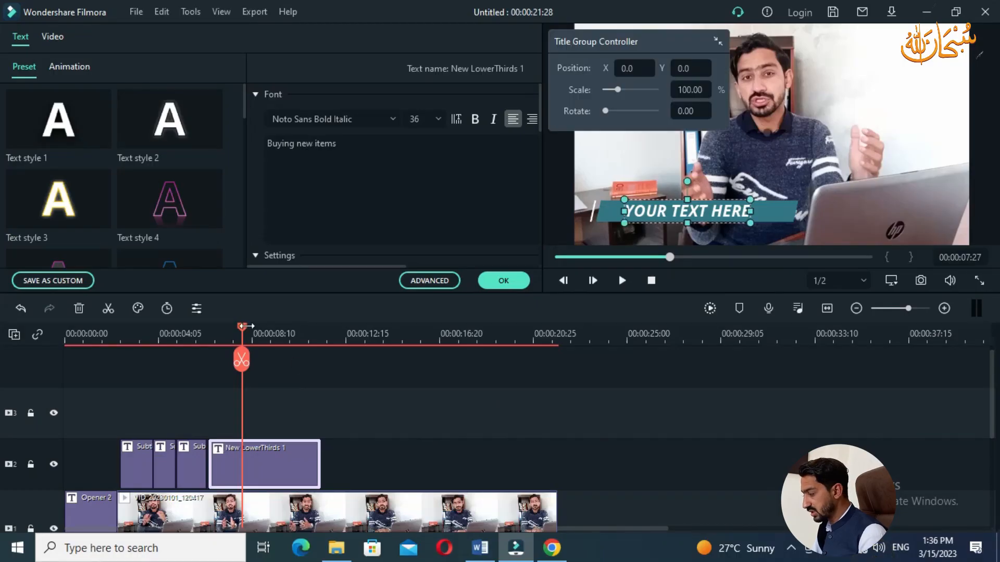
# Step: Play the edited lower third on the timeline from about 6 seconds and close its text settings
pyautogui.moveTo(243, 326); pyautogui.dragTo(205, 336)
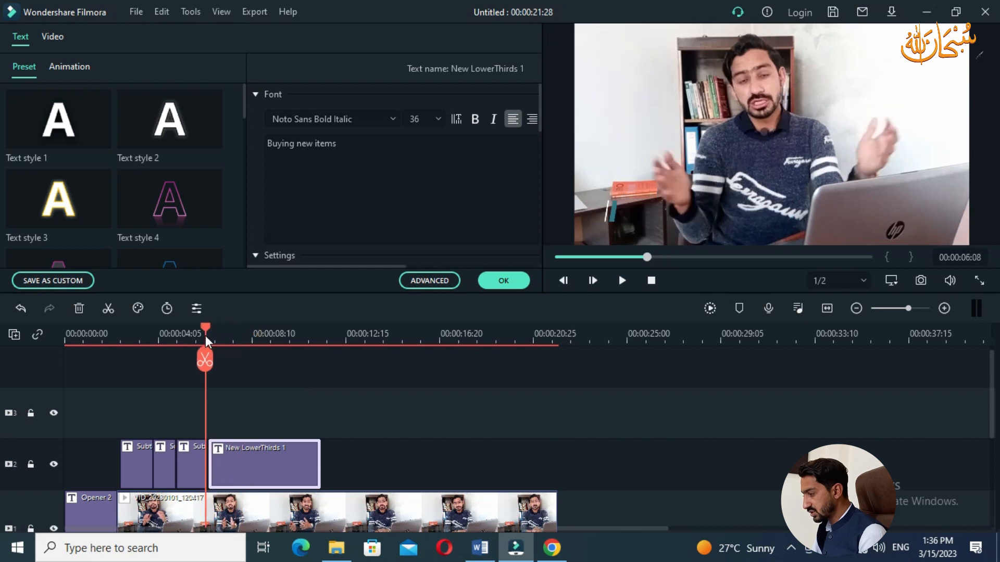
pyautogui.press('space')
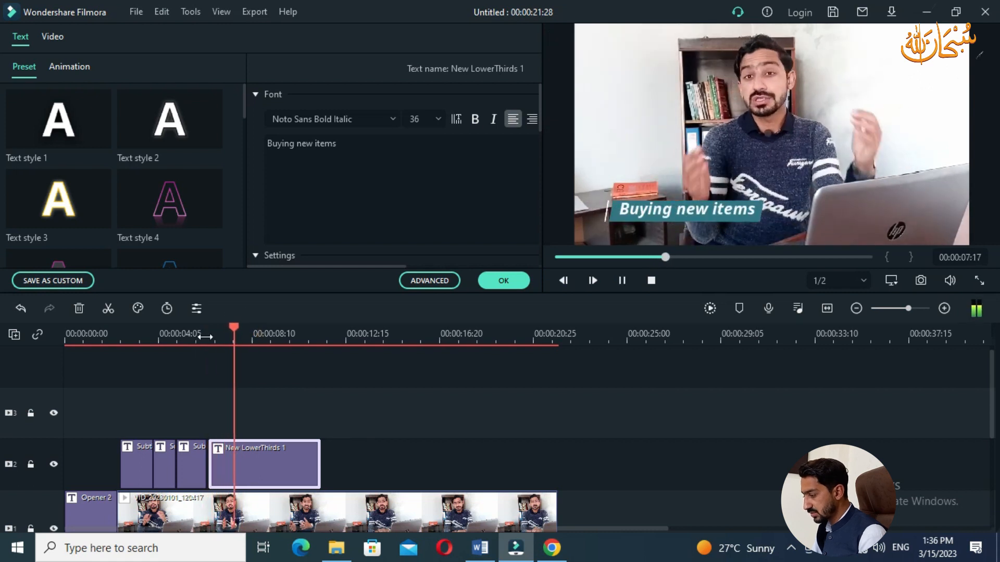
pyautogui.press('space')
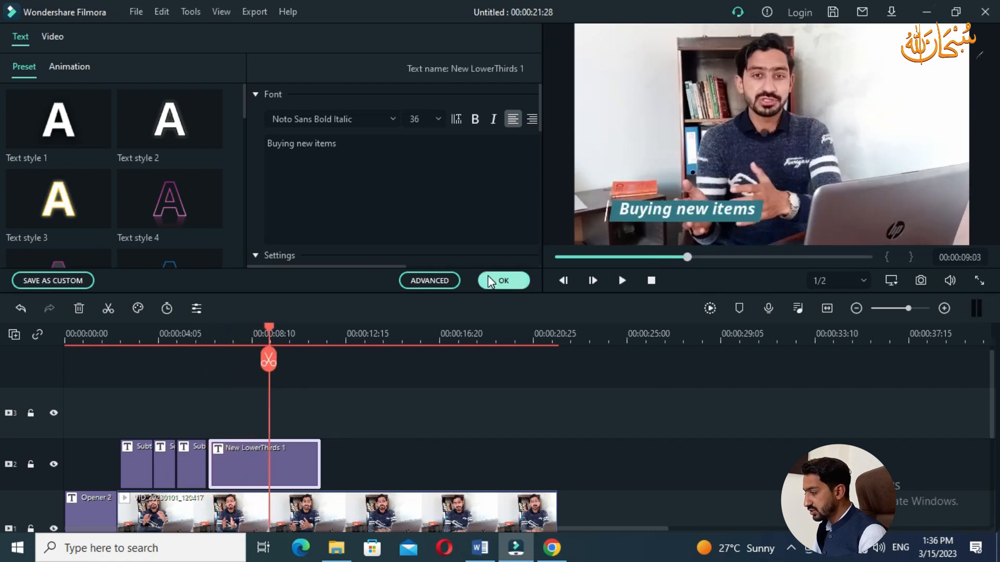
pyautogui.click(501, 280)
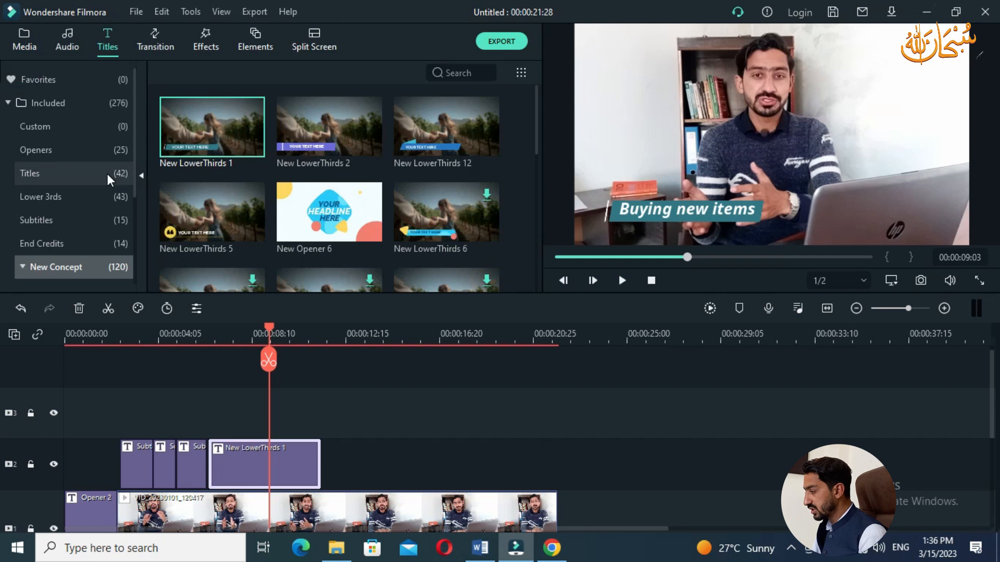
# Step: Preview the New Concept presets New LowerThirds 2, New LowerThirds 12, New LowerThirds 5 and New Opener 6
pyautogui.click(305, 134)
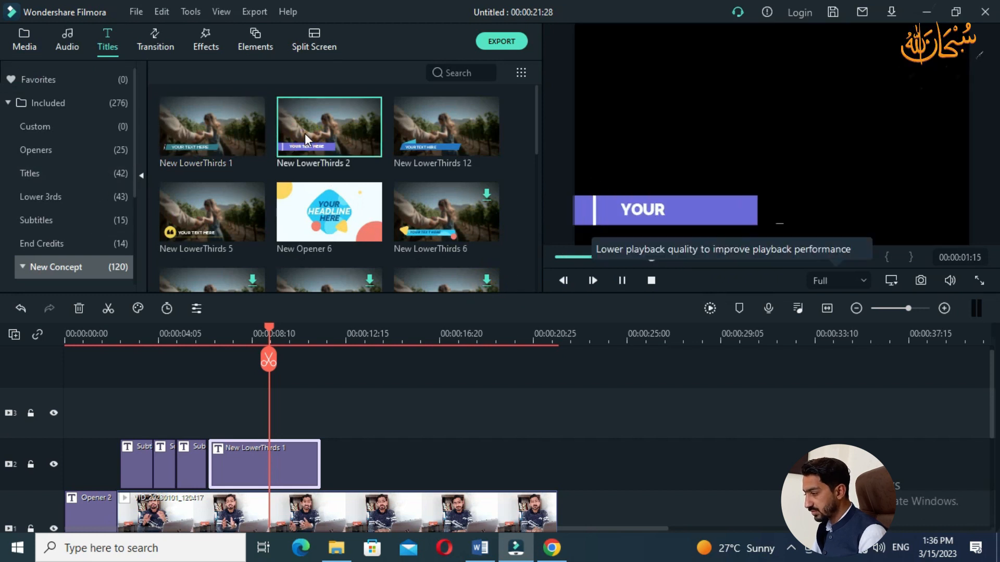
pyautogui.click(451, 131)
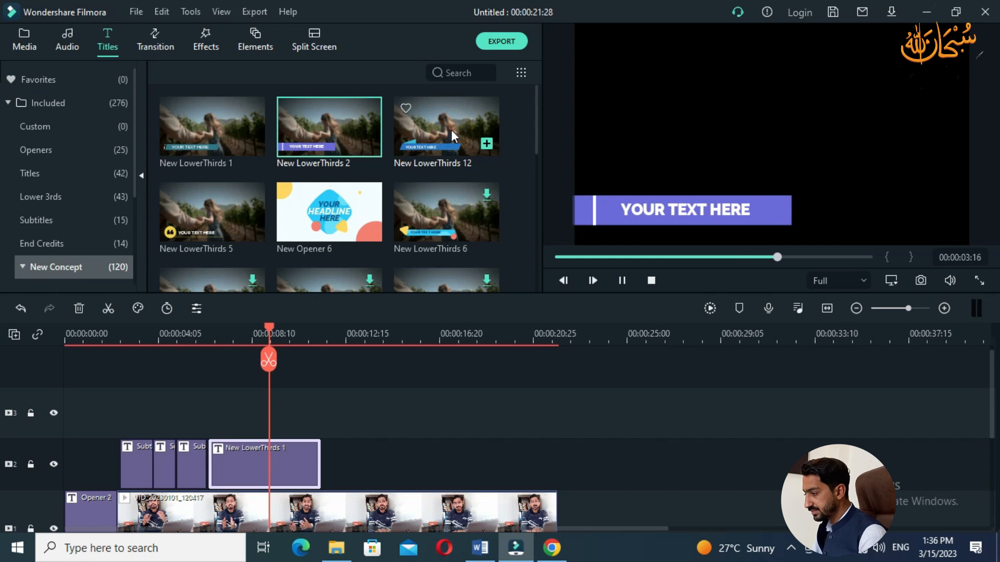
pyautogui.click(451, 135)
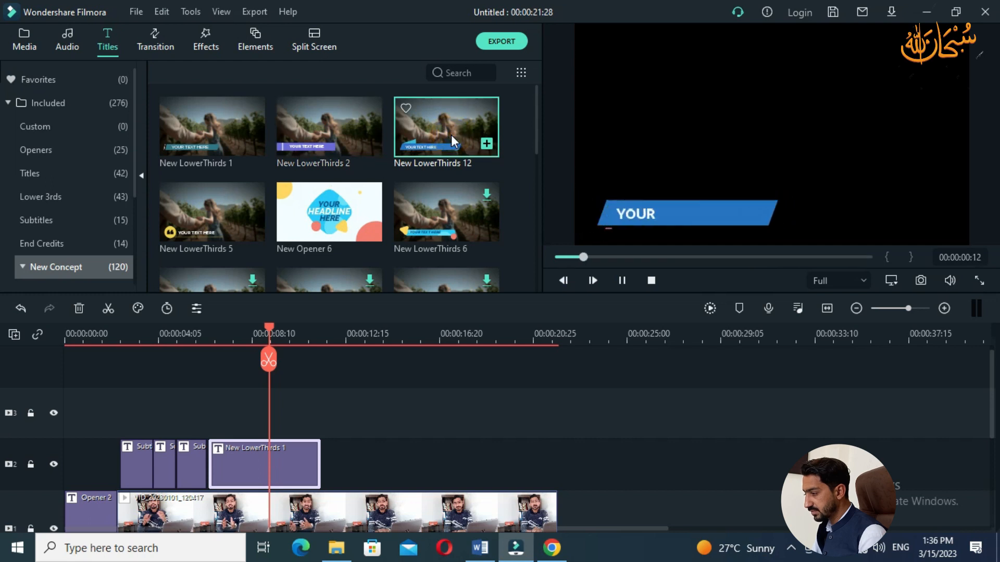
pyautogui.click(179, 224)
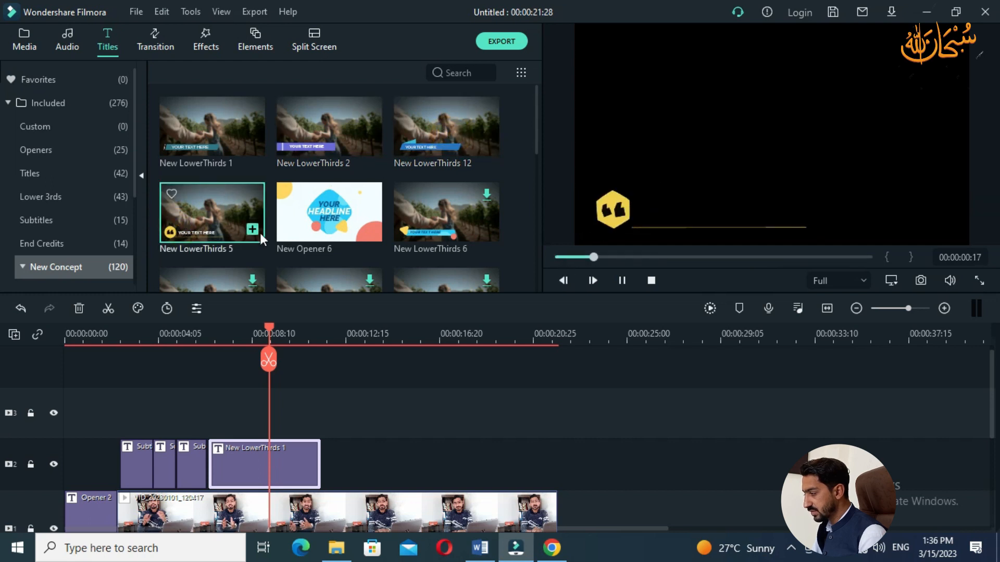
pyautogui.click(351, 229)
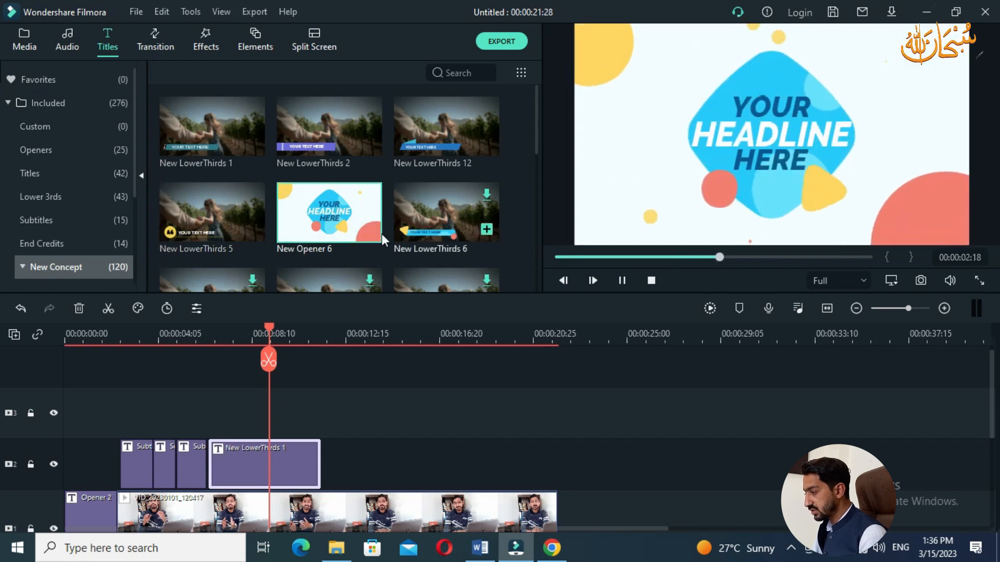
# Step: Browse the New Concept presets and its Titles, LowerThirds and Opener groups, then the Plain Text category
pyautogui.scroll(-10, 241, 231)
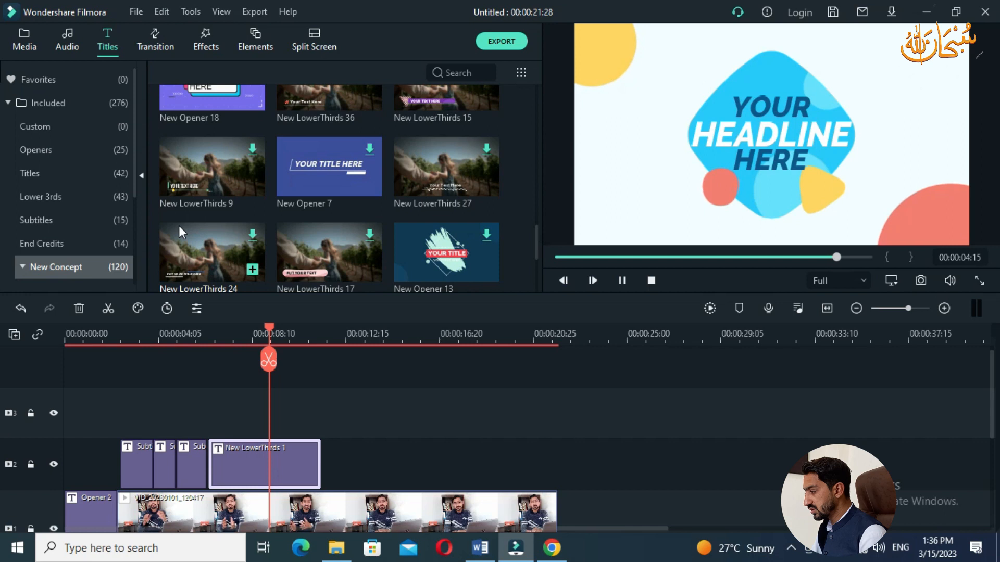
pyautogui.scroll(10, 180, 231)
pyautogui.scroll(-3, 58, 234)
pyautogui.click(70, 152)
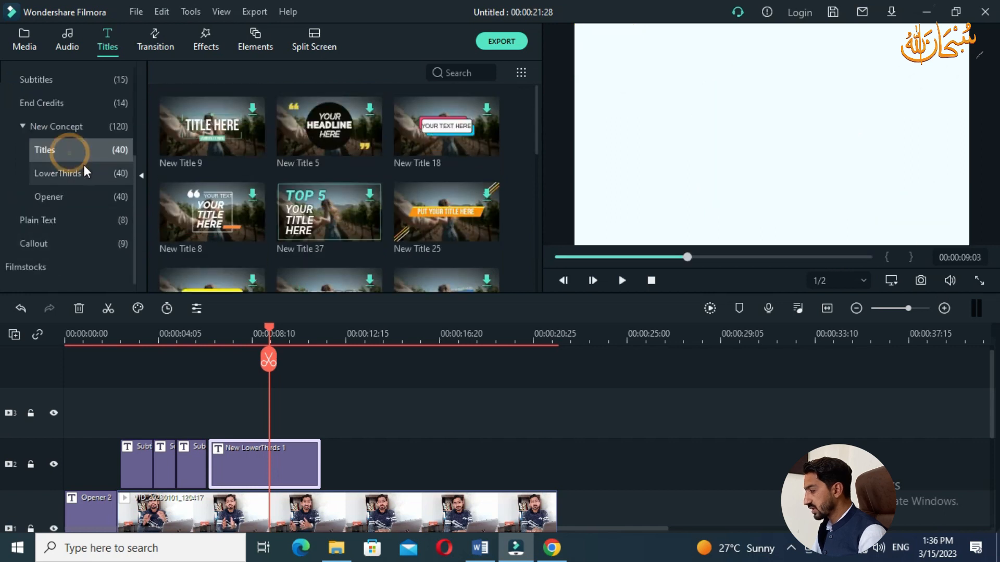
pyautogui.click(85, 171)
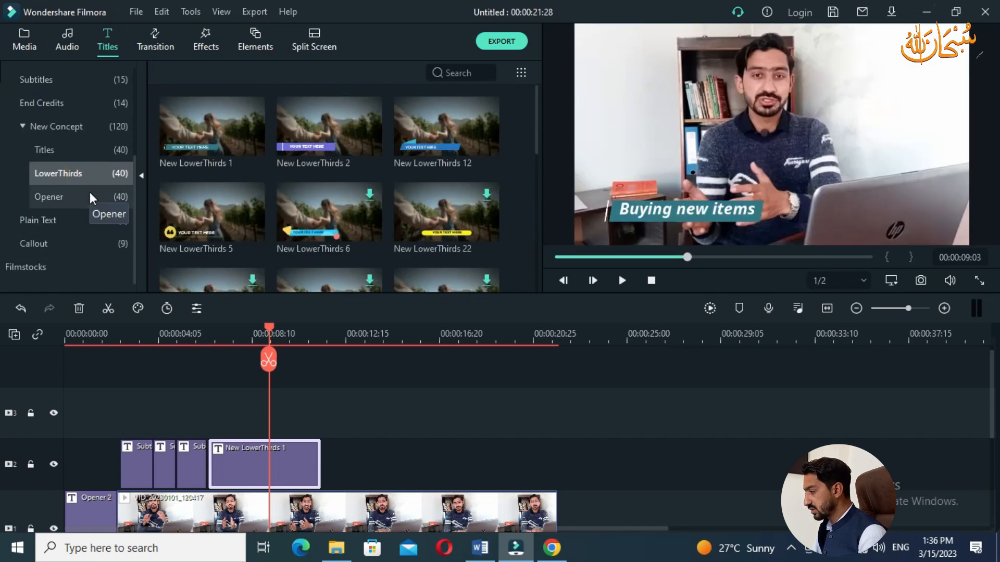
pyautogui.click(89, 193)
pyautogui.click(84, 221)
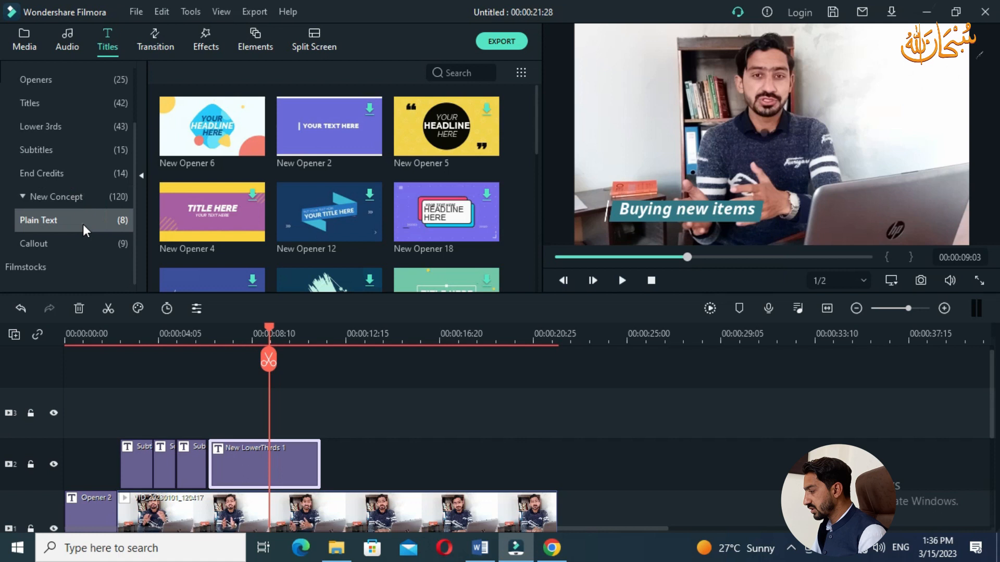
# Step: Add the Callout 1 preset on the subtitle track after the lower third at about 12 seconds and play it
pyautogui.click(99, 251)
pyautogui.moveTo(201, 141); pyautogui.dragTo(331, 452)
pyautogui.moveTo(270, 330); pyautogui.dragTo(330, 356)
pyautogui.press('space')
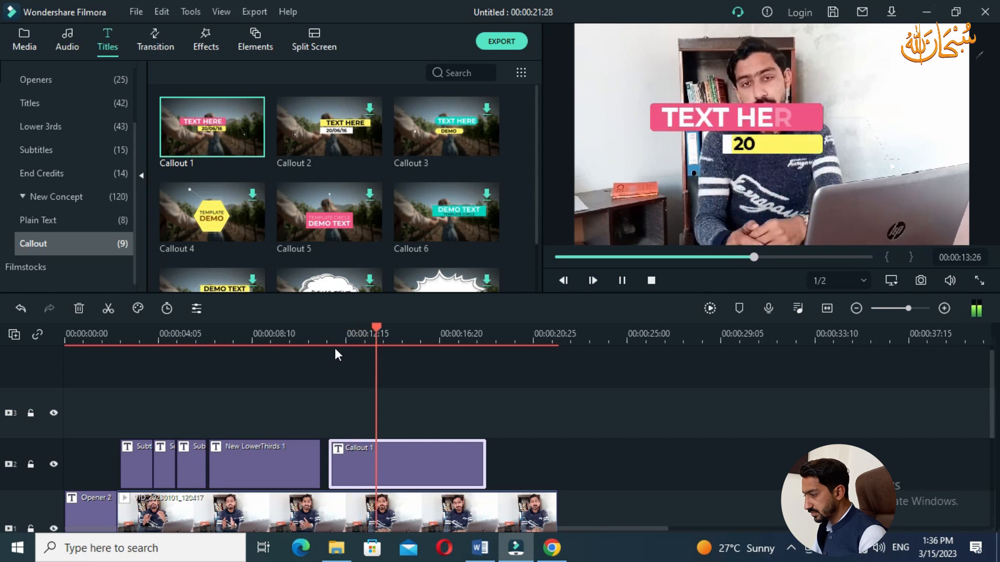
pyautogui.press('space')
# Step: Open the Callout 1 clip in the advanced text editor, replace TEXT HERE with the person's full name, and set its font size to 40
pyautogui.doubleClick(428, 464)
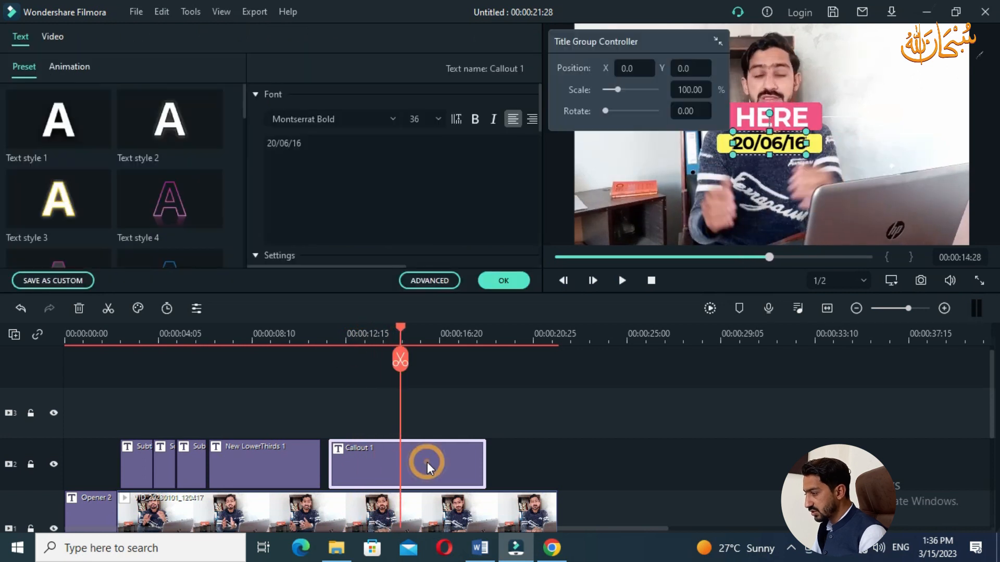
pyautogui.click(440, 280)
pyautogui.click(551, 180)
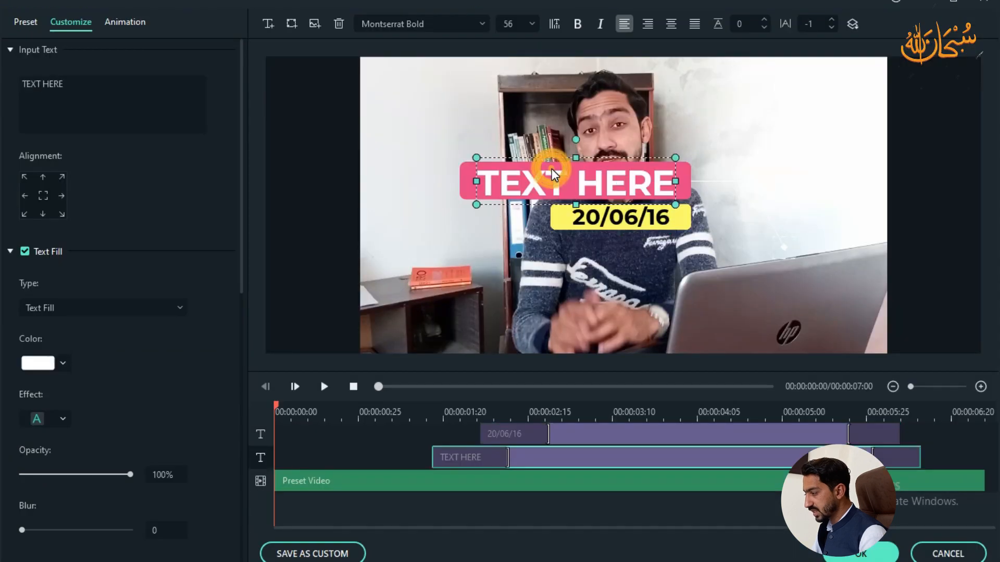
pyautogui.click(82, 99)
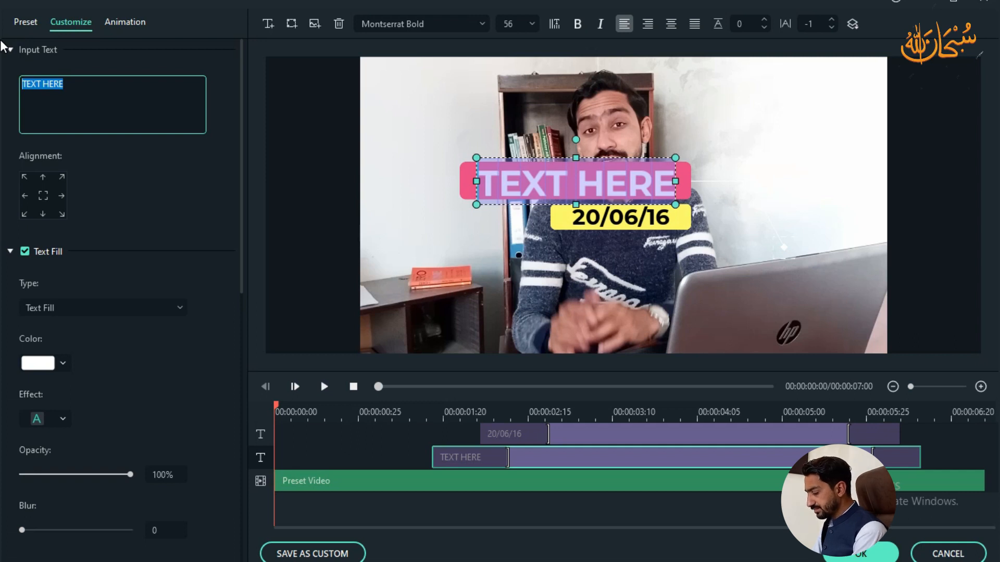
pyautogui.write('D')
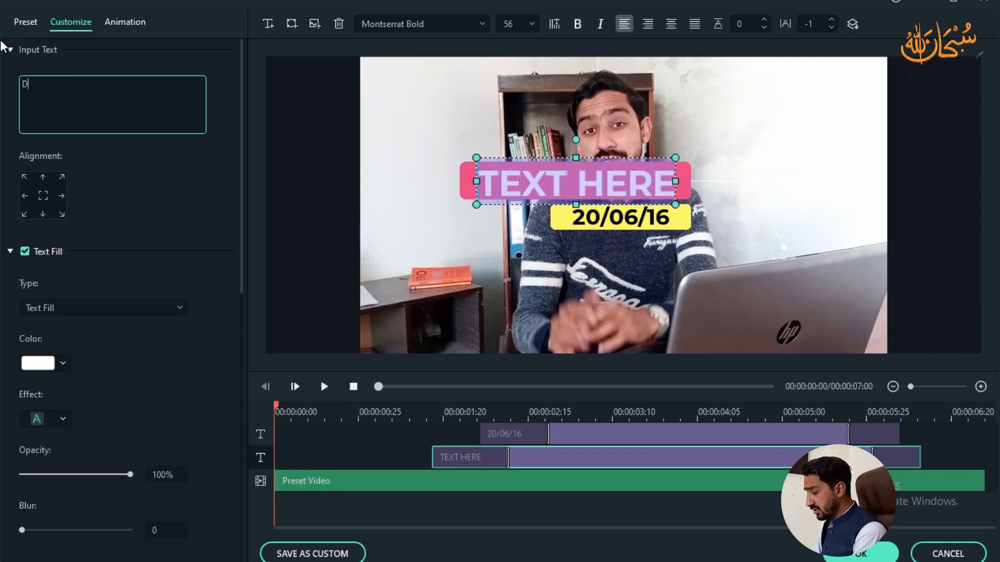
pyautogui.write('enis ')
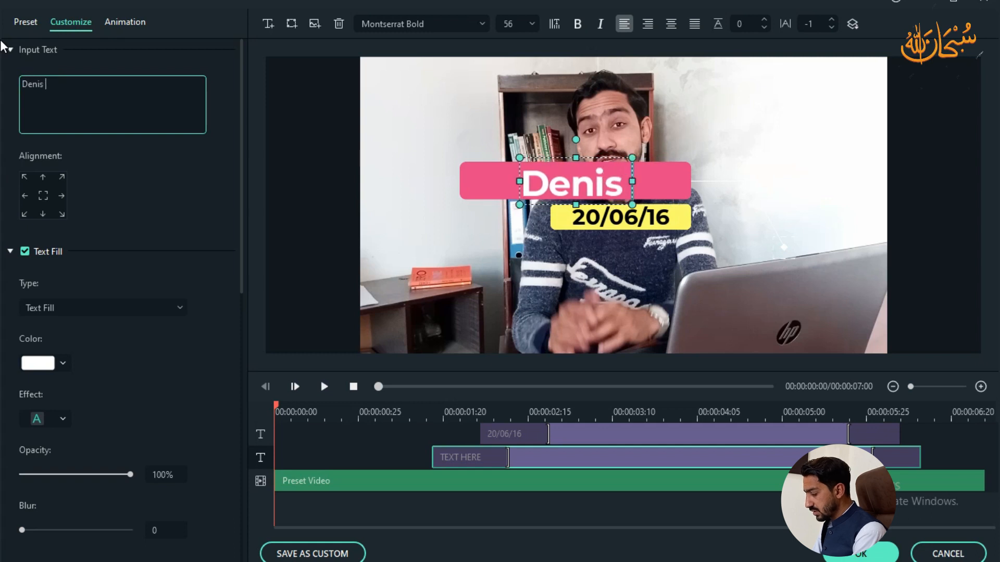
pyautogui.write('Dederot')
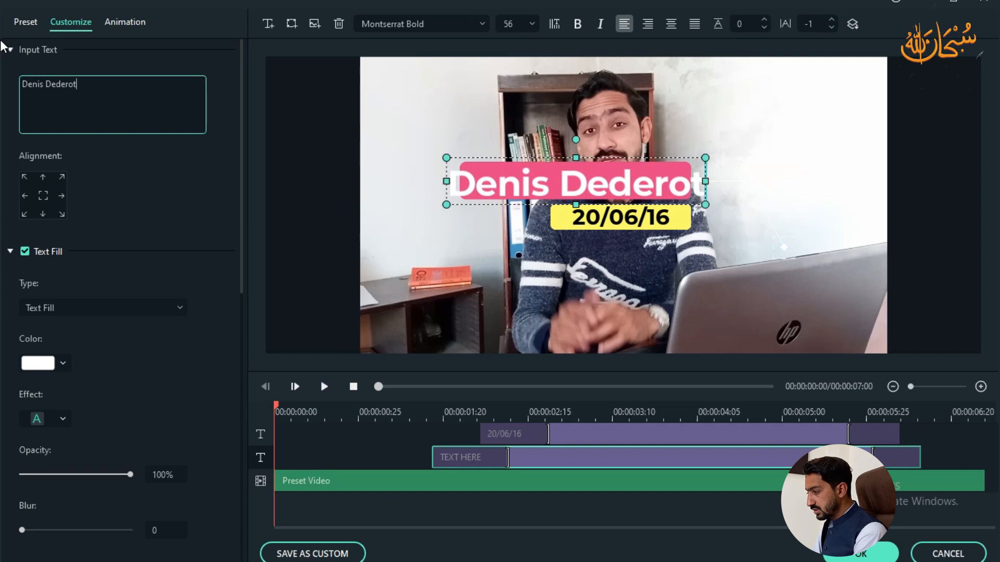
pyautogui.click(532, 24)
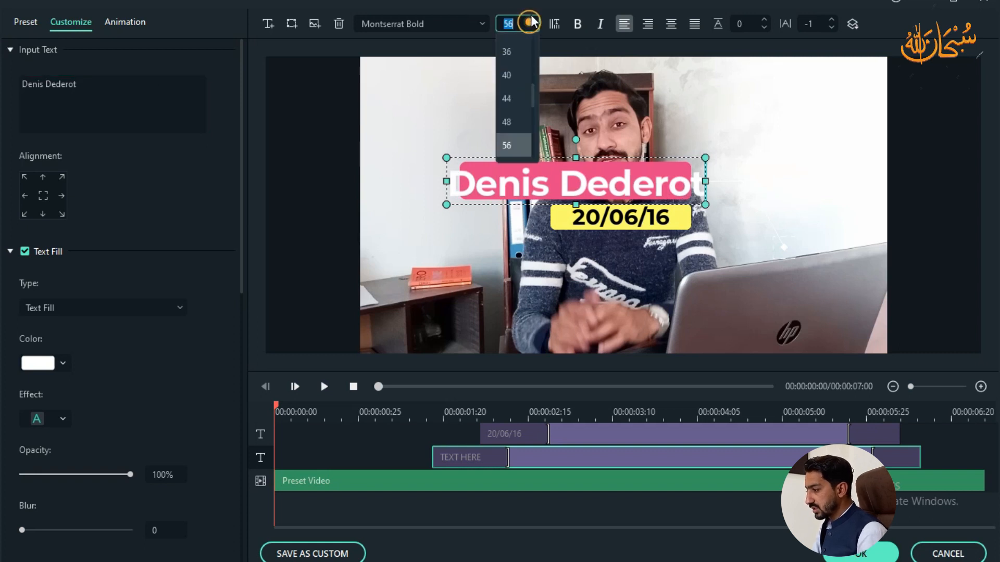
pyautogui.click(513, 78)
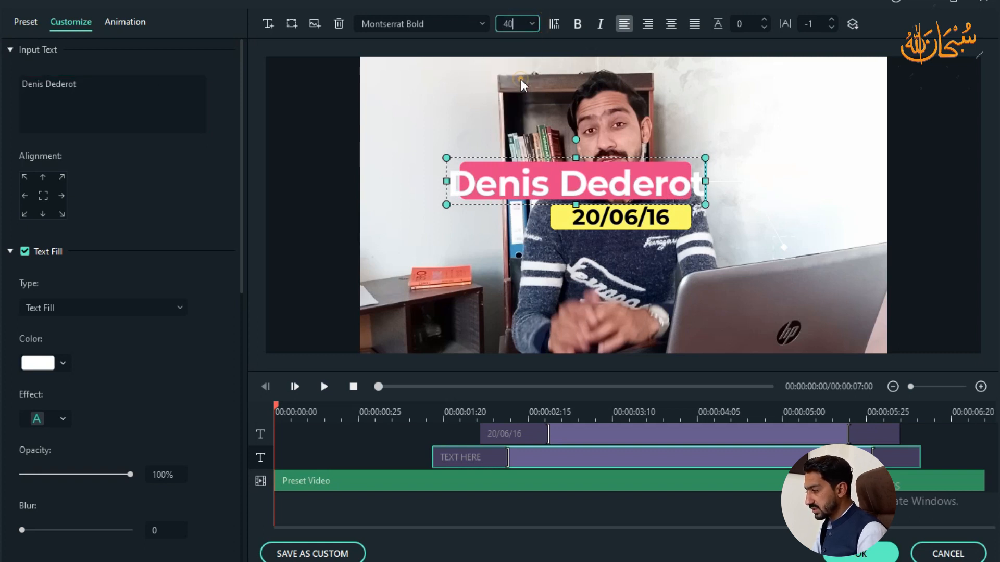
# Step: Move the name text and the callout graphic to the lower left of the video frame, resizing the graphic so the pink banner fits behind the name
pyautogui.click(683, 189)
pyautogui.moveTo(802, 266); pyautogui.dragTo(657, 220)
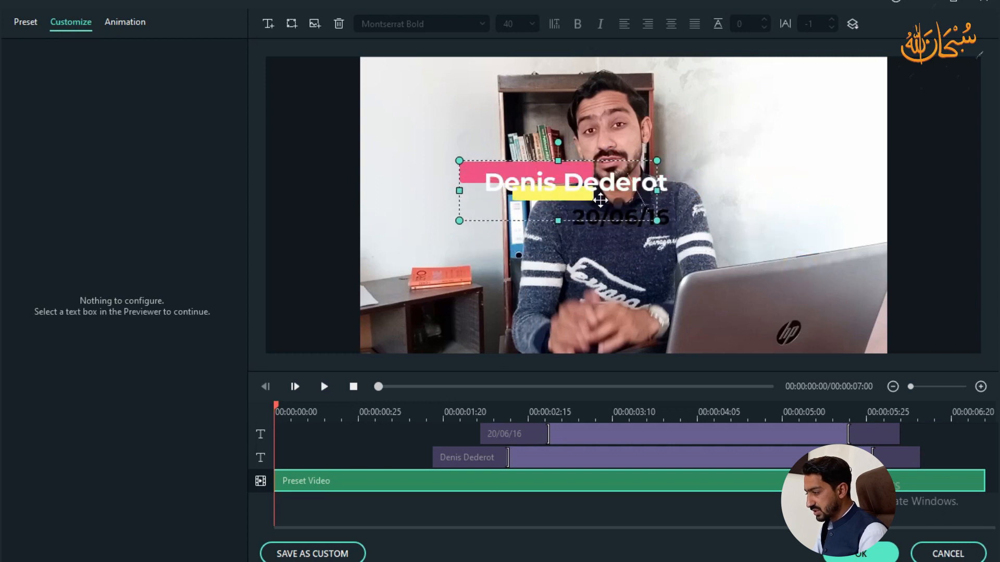
pyautogui.moveTo(599, 199); pyautogui.dragTo(514, 302)
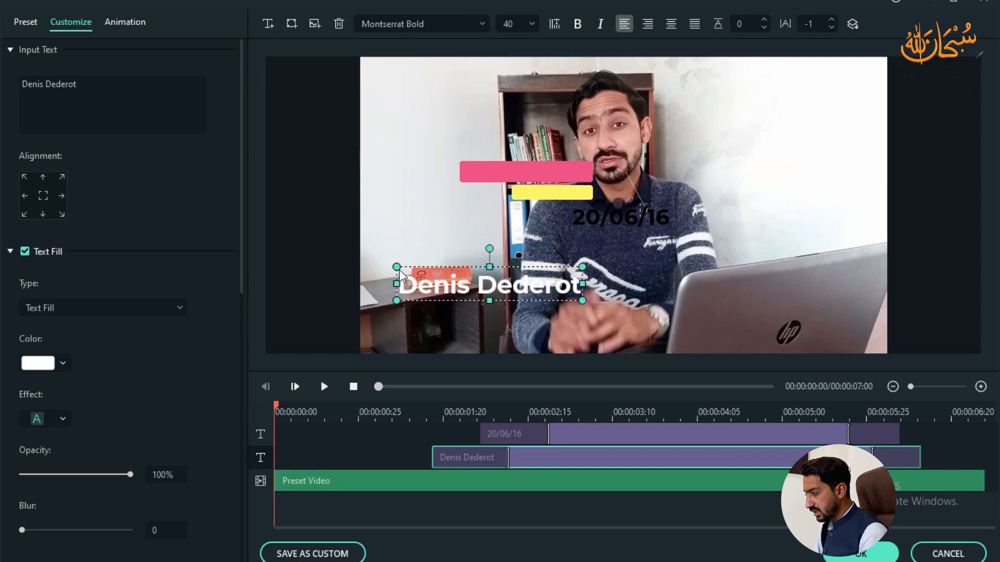
pyautogui.moveTo(487, 181); pyautogui.dragTo(452, 289)
pyautogui.moveTo(593, 301); pyautogui.dragTo(692, 318)
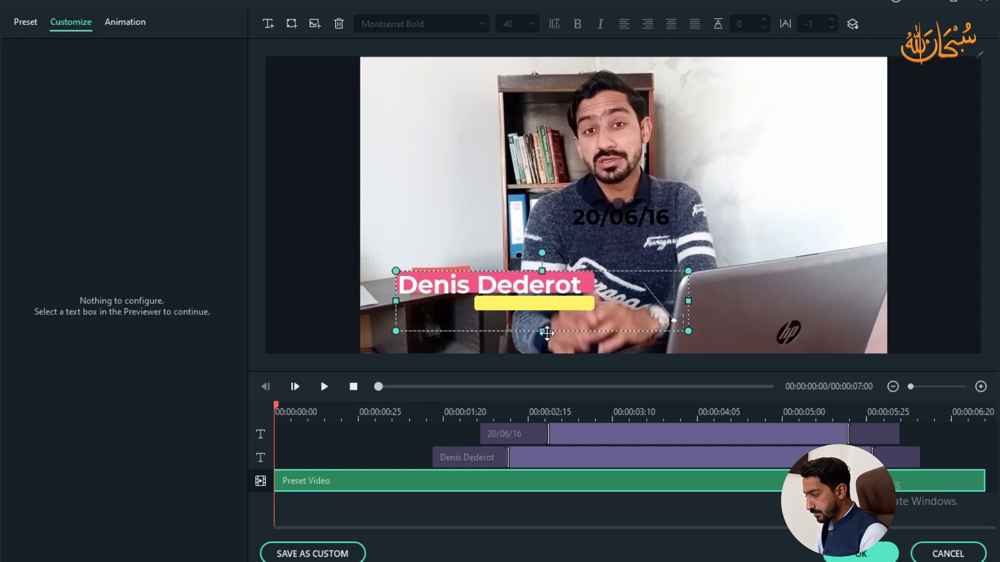
pyautogui.moveTo(546, 331); pyautogui.dragTo(551, 346)
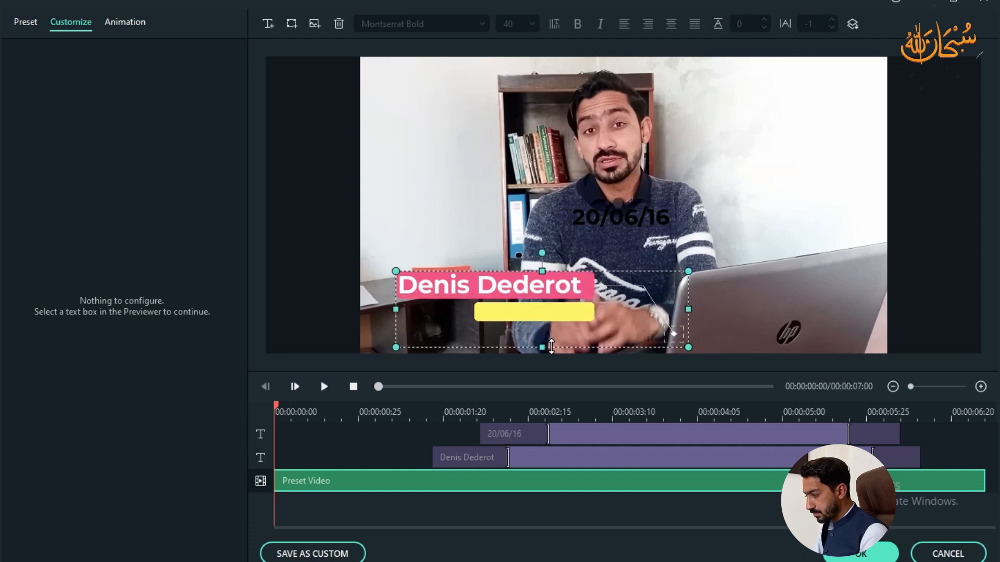
# Step: Delete the 20/06/16 text from the callout and play the preview to about 2 seconds
pyautogui.click(621, 217)
pyautogui.moveTo(625, 215); pyautogui.dragTo(546, 306)
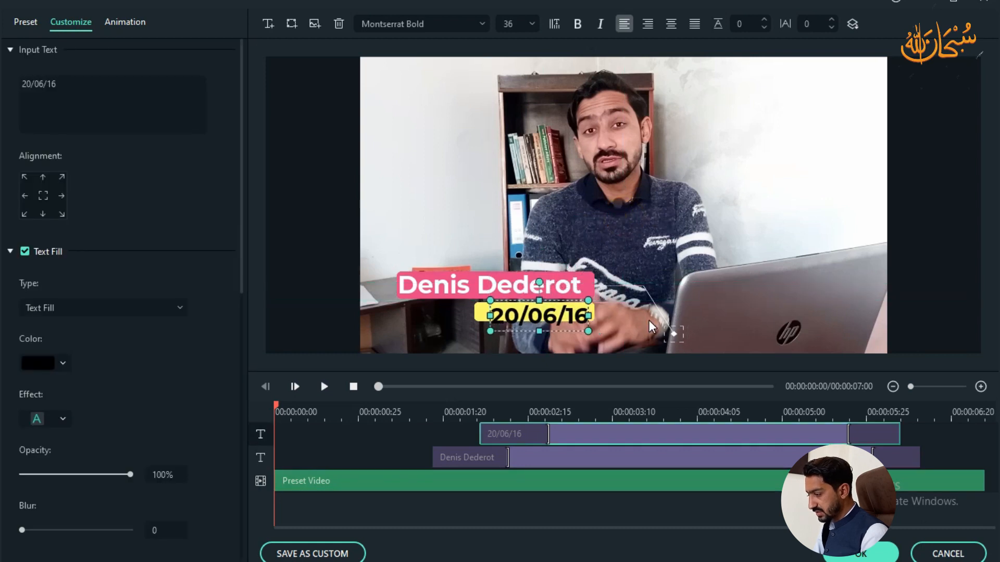
pyautogui.click(338, 24)
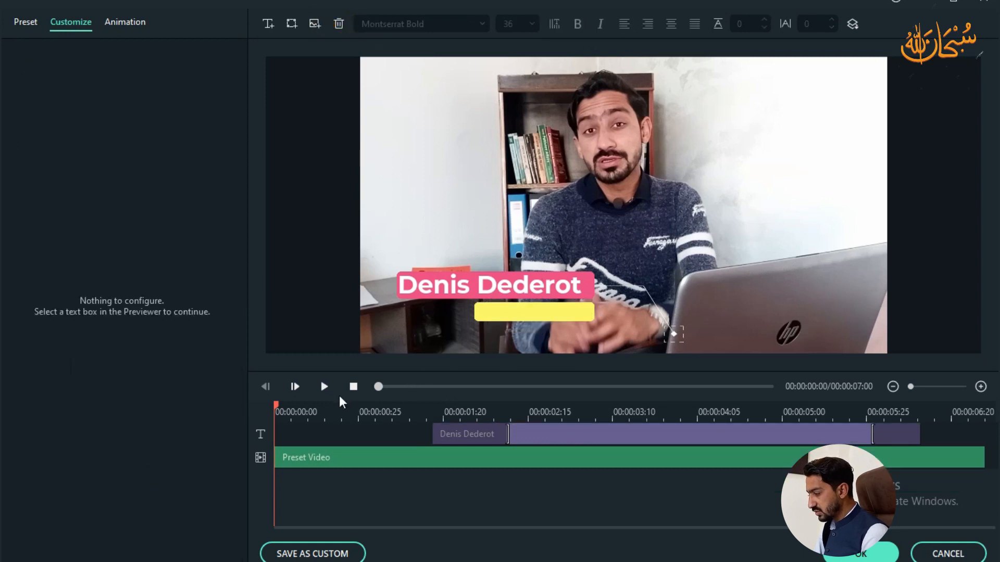
pyautogui.click(324, 386)
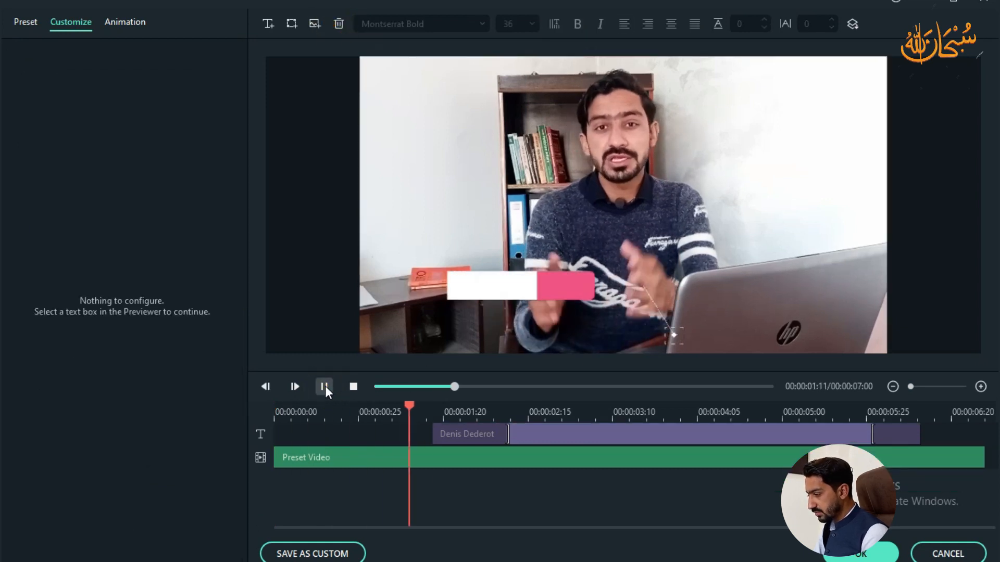
pyautogui.click(324, 386)
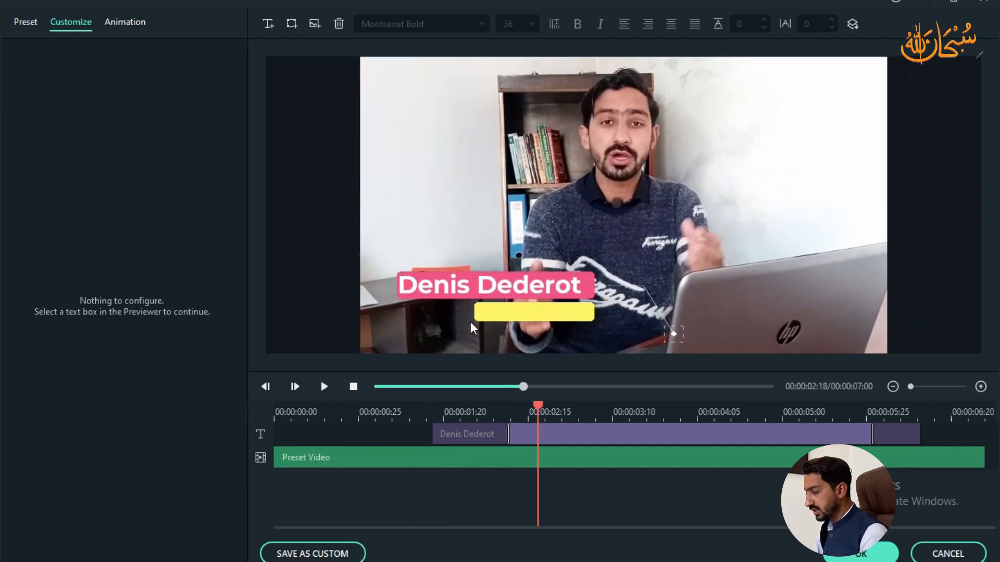
# Step: Fine-tune the callout graphic's position so the pink banner is centred behind the name, and apply the callout changes
pyautogui.click(675, 326)
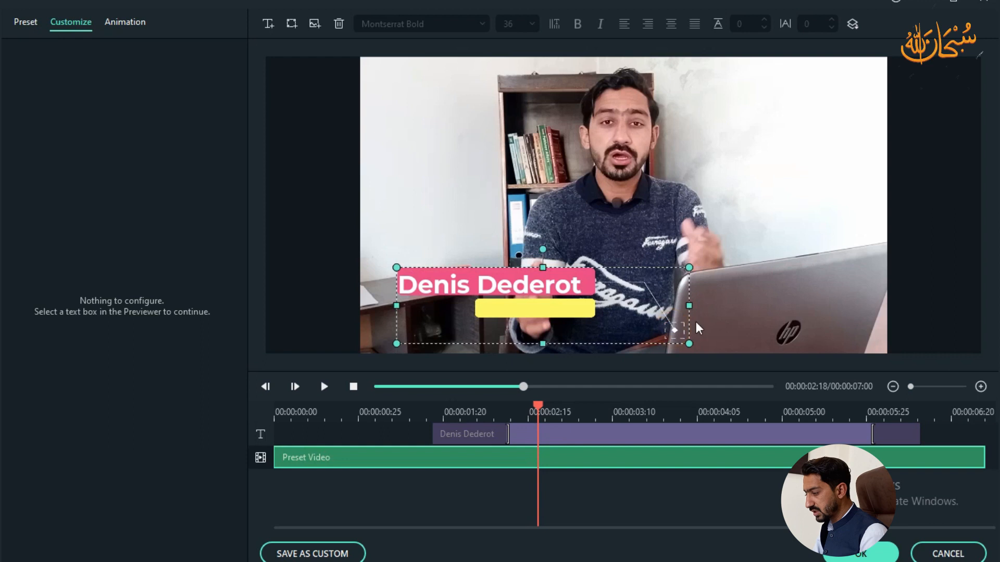
pyautogui.moveTo(629, 295)
pyautogui.mouseDown()
pyautogui.moveTo(612, 152)
pyautogui.moveTo(731, 138)
pyautogui.moveTo(690, 140)
pyautogui.moveTo(623, 320)
pyautogui.moveTo(621, 304)
pyautogui.mouseUp()
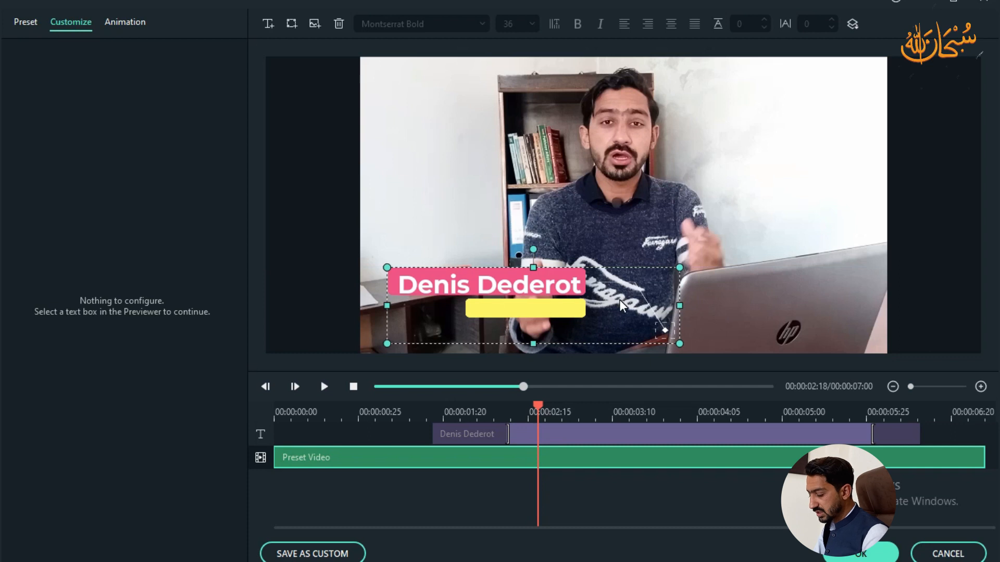
pyautogui.press('Down')
pyautogui.press('Down')
pyautogui.press('Down')
pyautogui.press('Down')
pyautogui.press('Down')
pyautogui.press('Right')
pyautogui.press('Right')
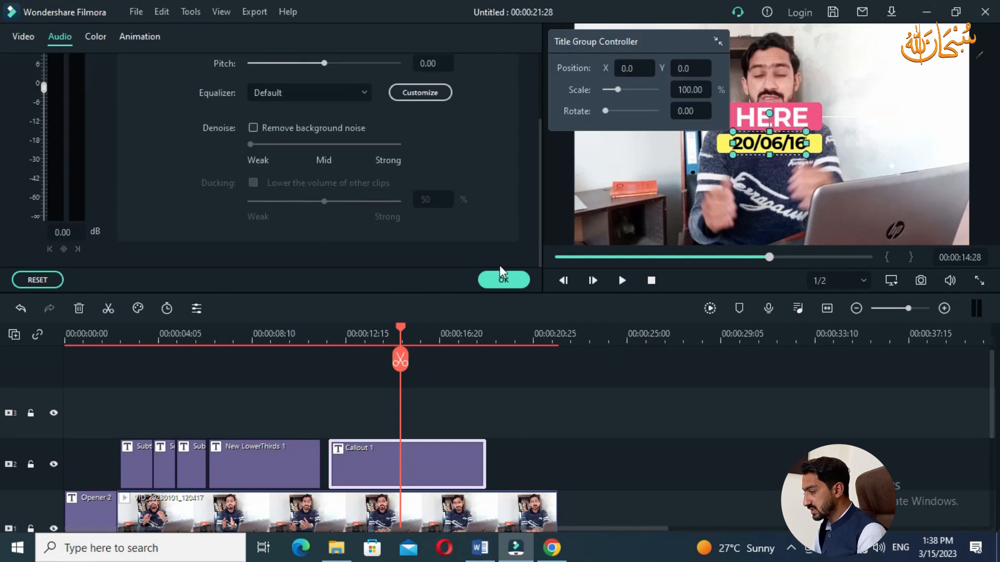
pyautogui.click(502, 275)
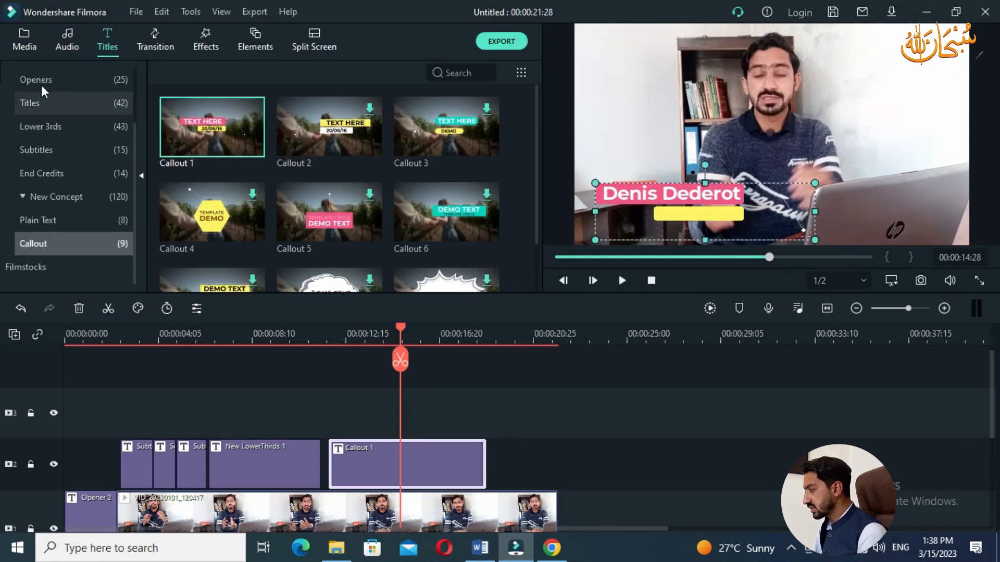